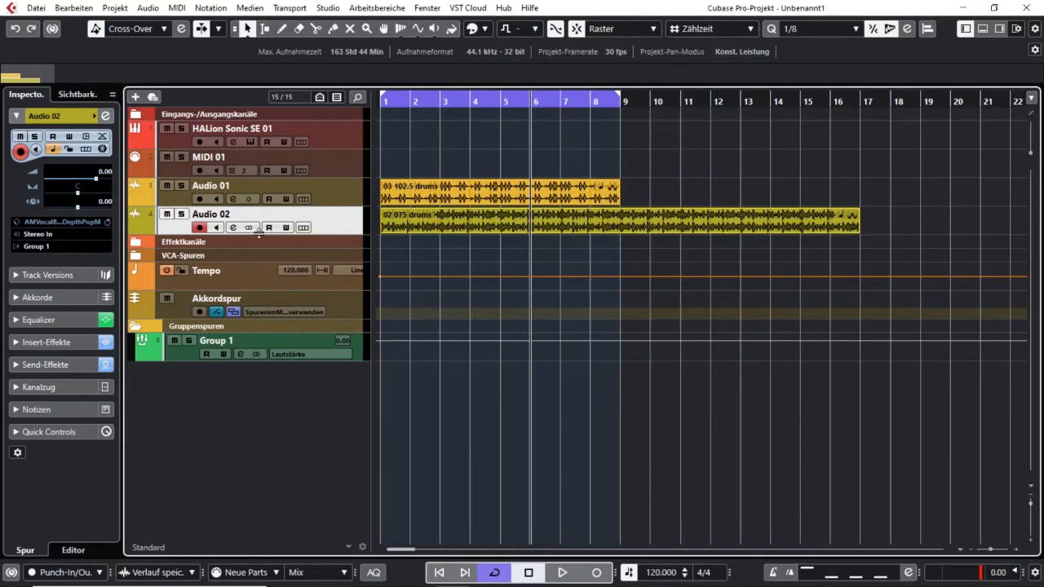
Open the channel settings of the Audio 02 track and reposition the window higher over the project.
left_click(232, 228)
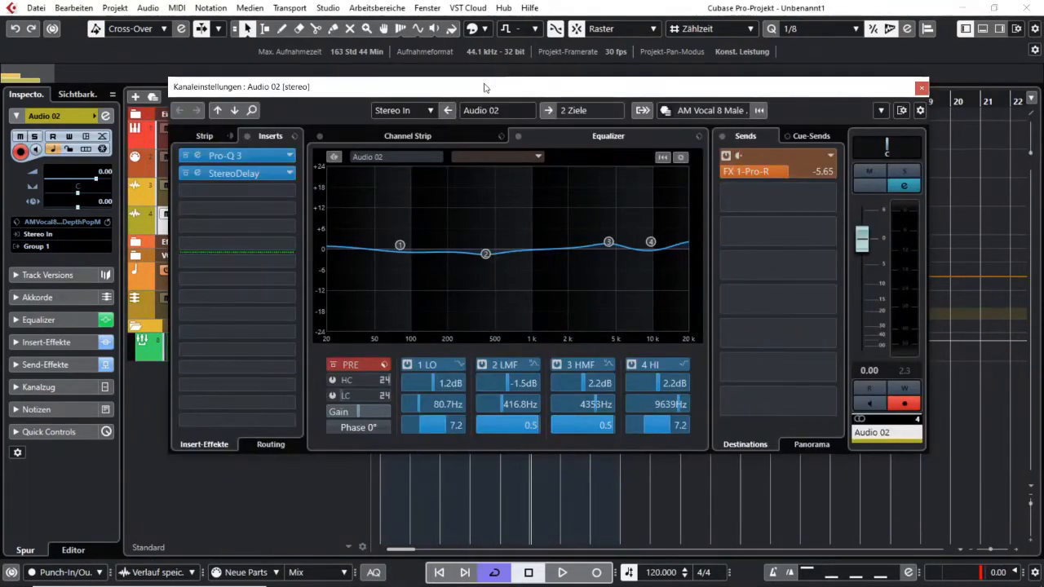
left_click_drag(486, 87, 477, 80)
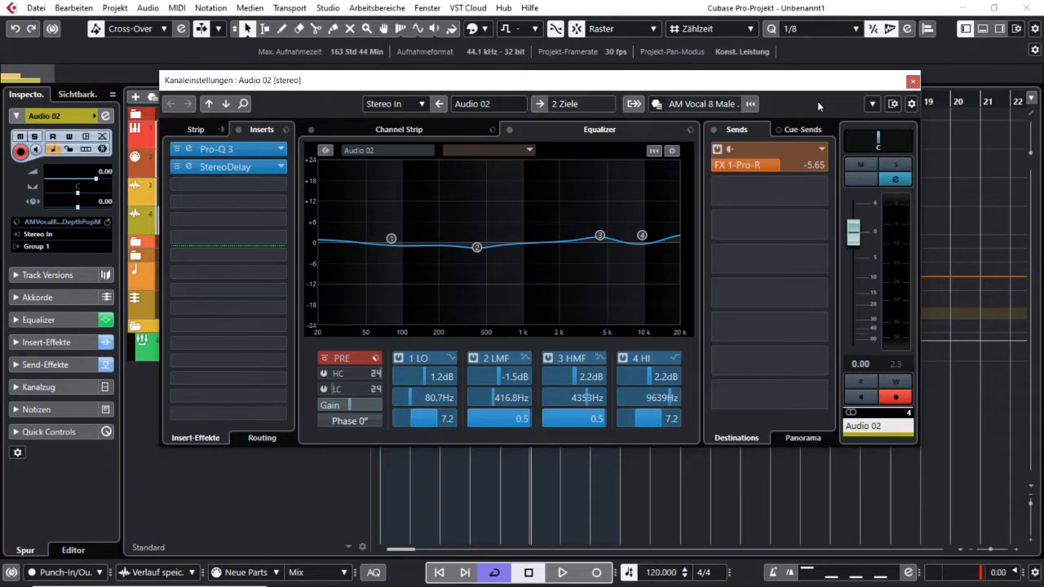
left_click_drag(817, 101, 839, 68)
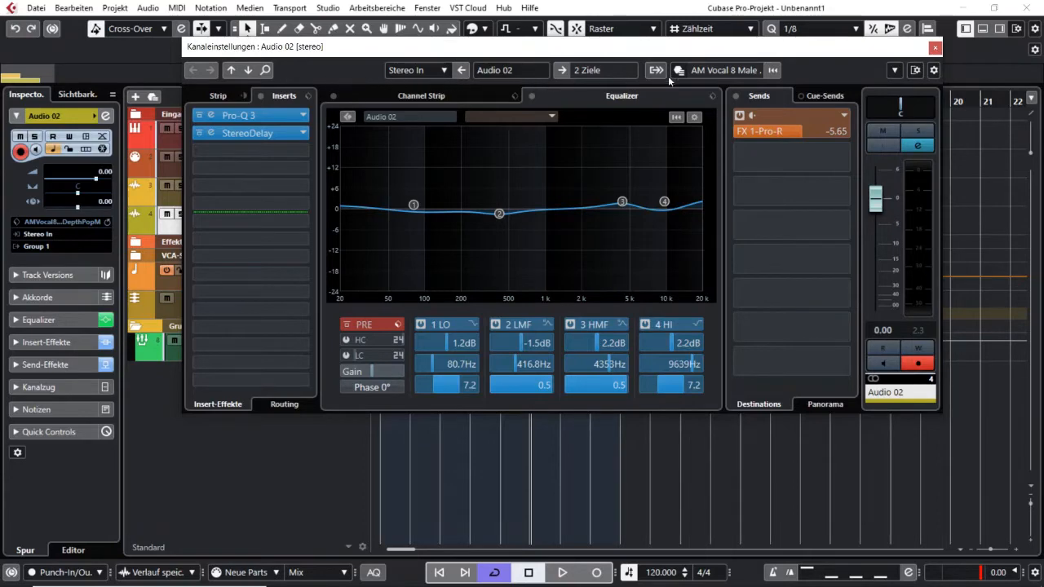
left_click_drag(850, 54, 853, 55)
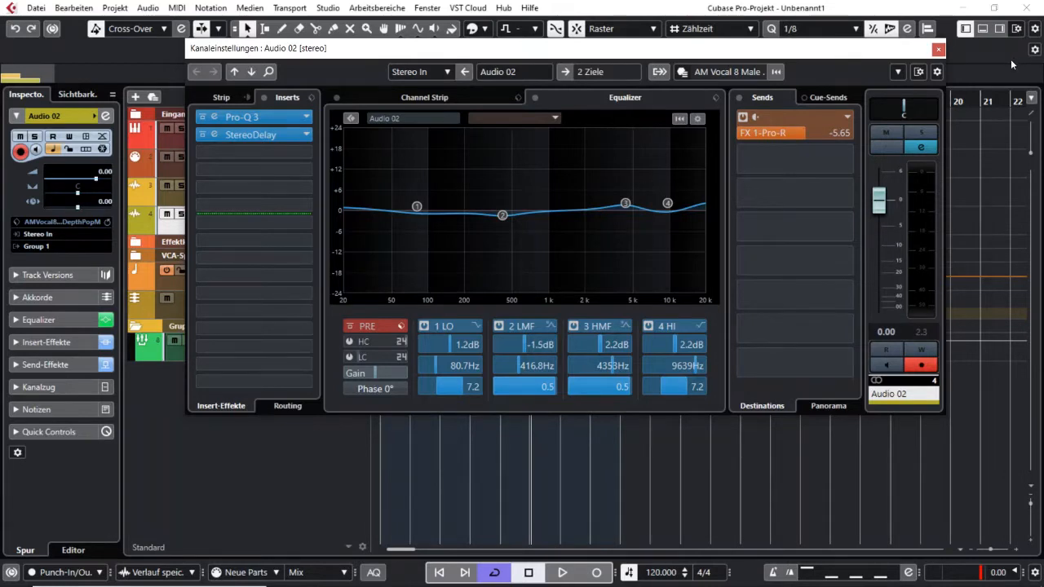
Hide the Kanalquellen element in the channel settings toolbar and show it again.
left_click(940, 72)
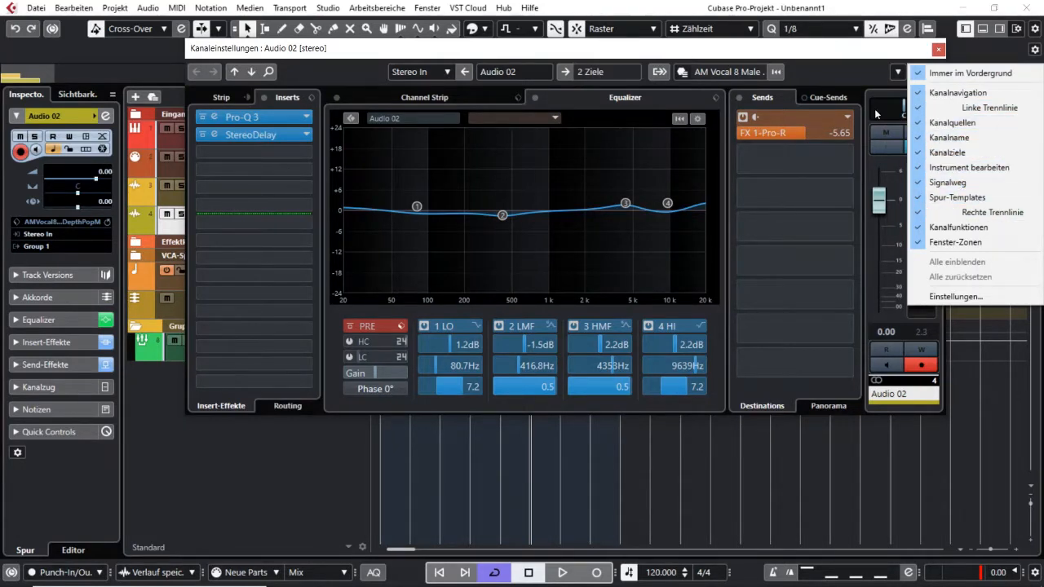
left_click(972, 124)
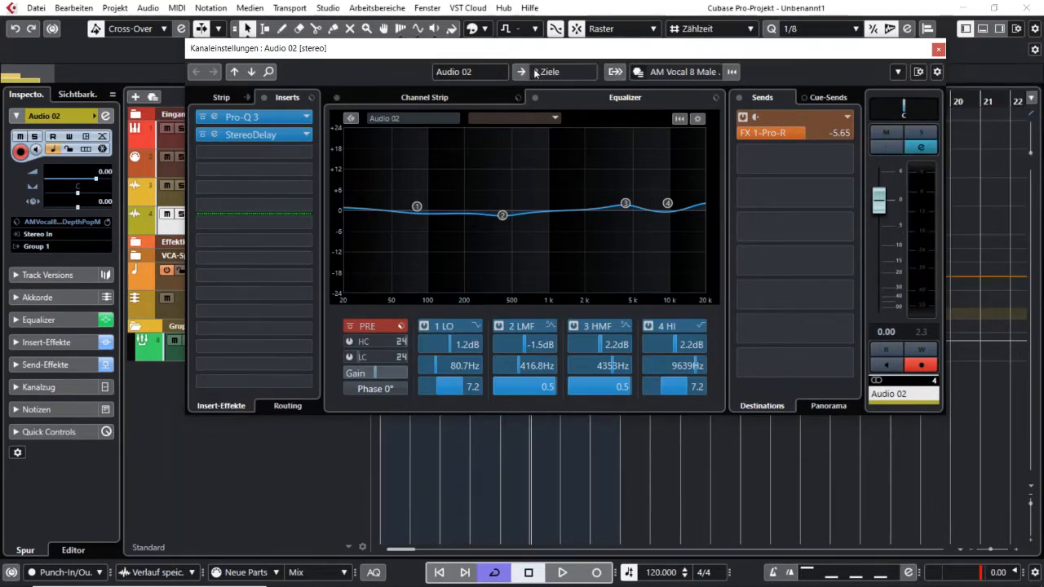
left_click(937, 72)
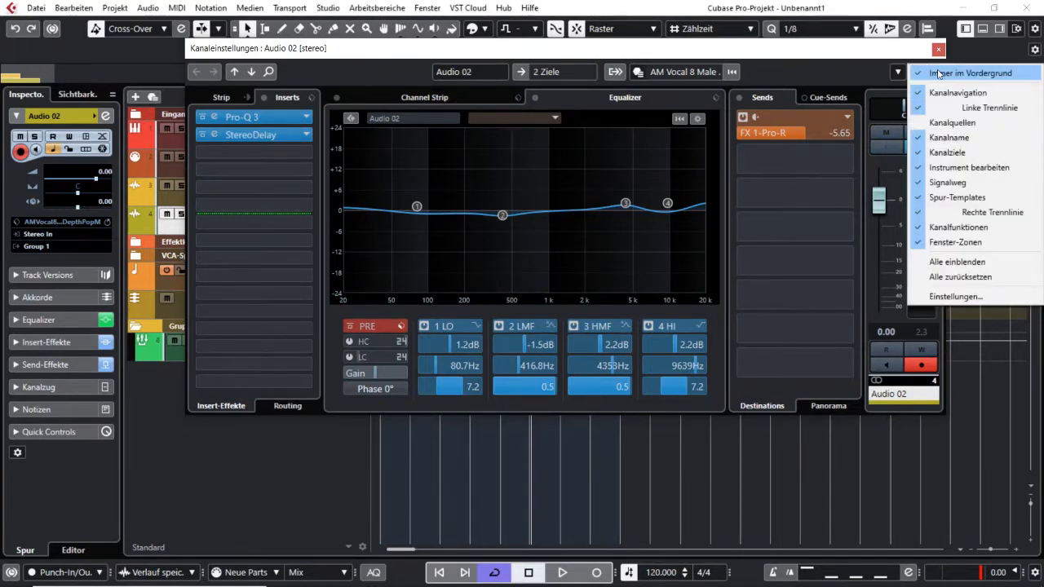
left_click(933, 127)
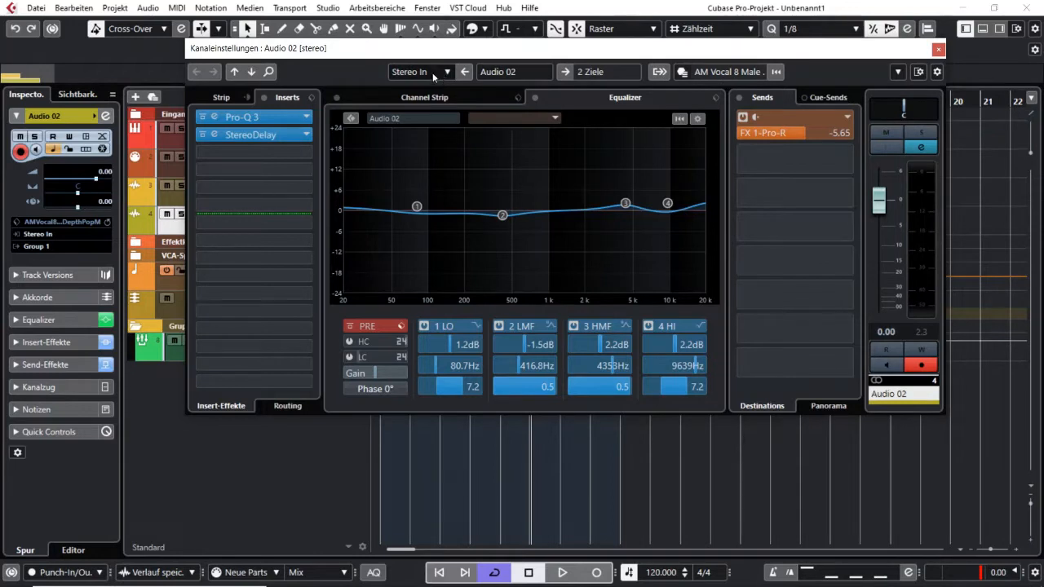
left_click(937, 73)
left_click(806, 61)
Show the Signalweg and Direct Routing sections for Audio 02 and view the destinations offered in the first Direct Routing slot.
left_click(919, 74)
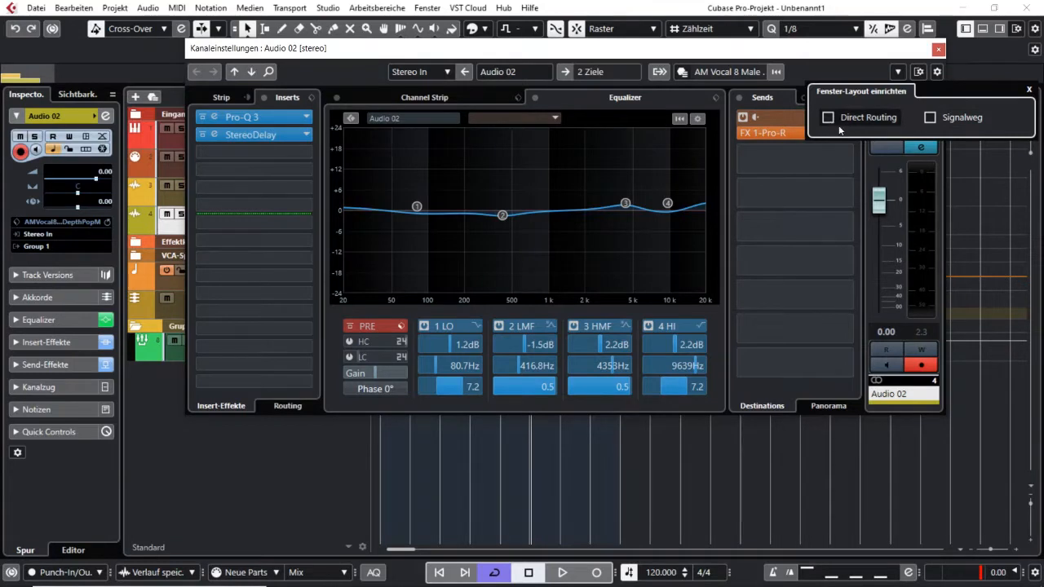
left_click(931, 119)
left_click(828, 117)
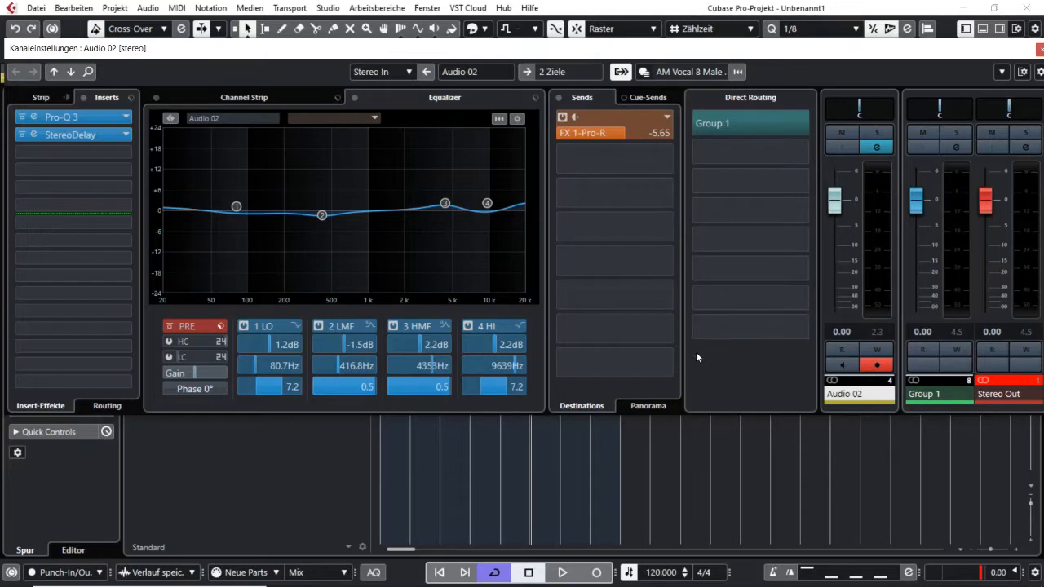
left_click(801, 120)
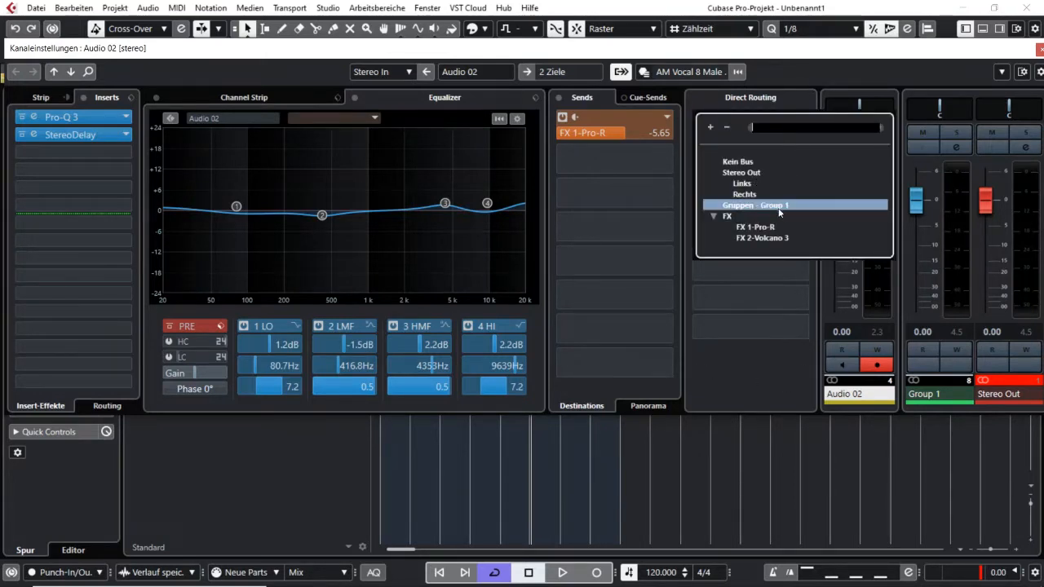
left_click(803, 73)
Hide the Signalweg and Direct Routing sections from the Audio 02 channel settings window.
left_click_drag(957, 56, 920, 52)
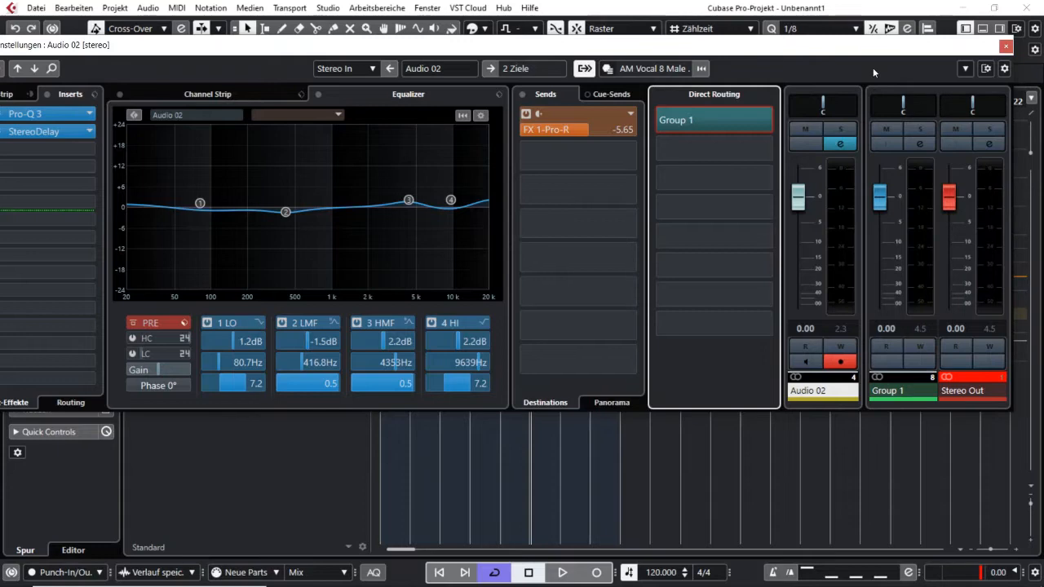
left_click(986, 69)
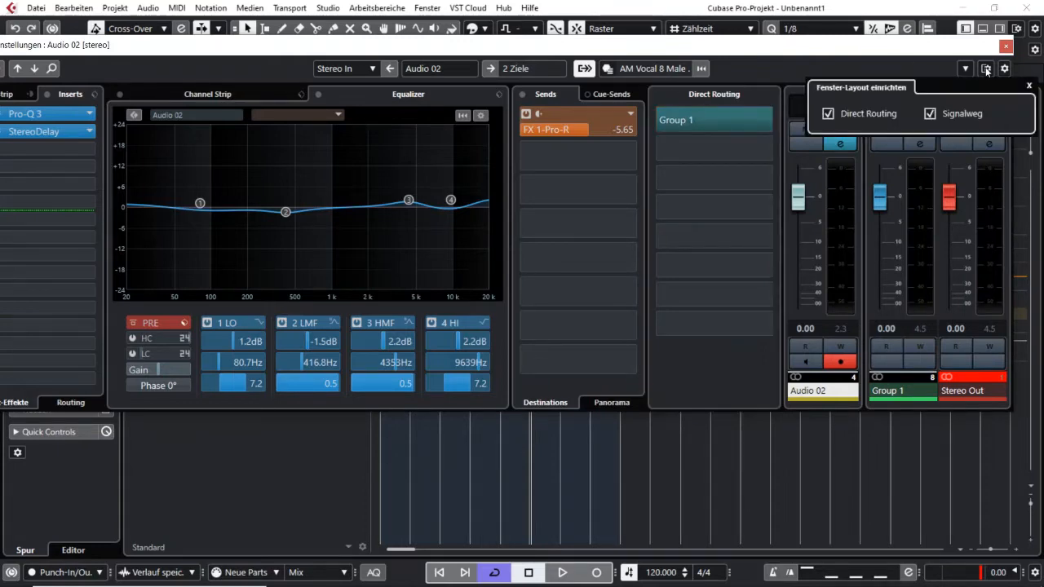
left_click(930, 114)
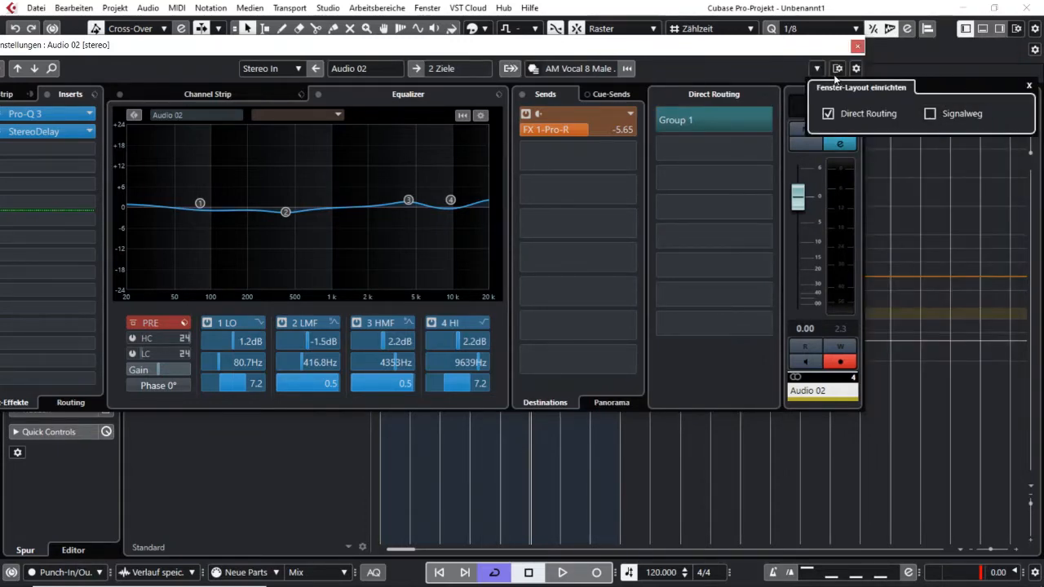
left_click(827, 113)
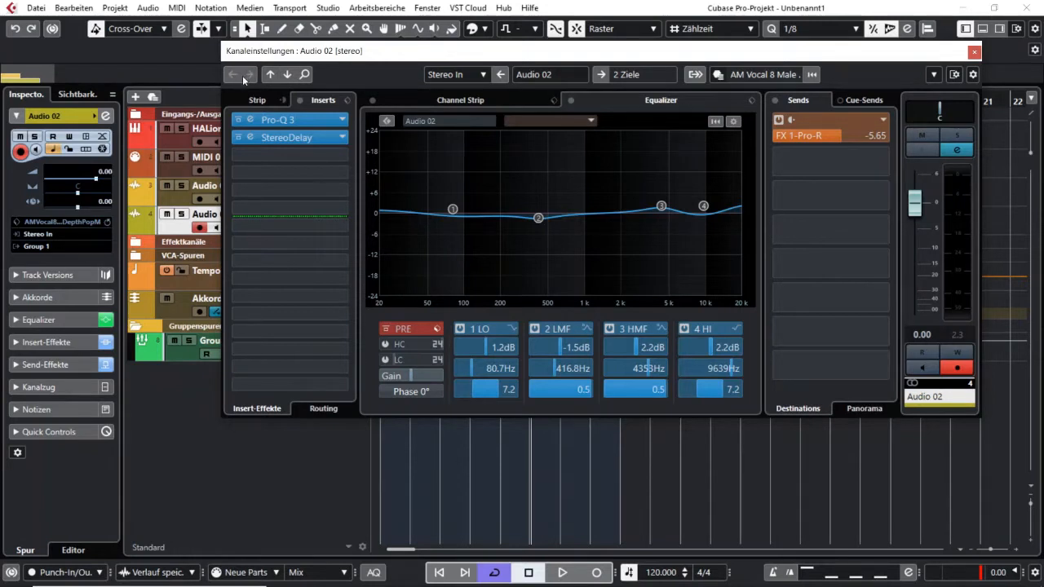
Close Audio 02's channel settings and view those of Audio 01 and HALion Sonic SE 01, closing each window.
left_click_drag(242, 75, 228, 86)
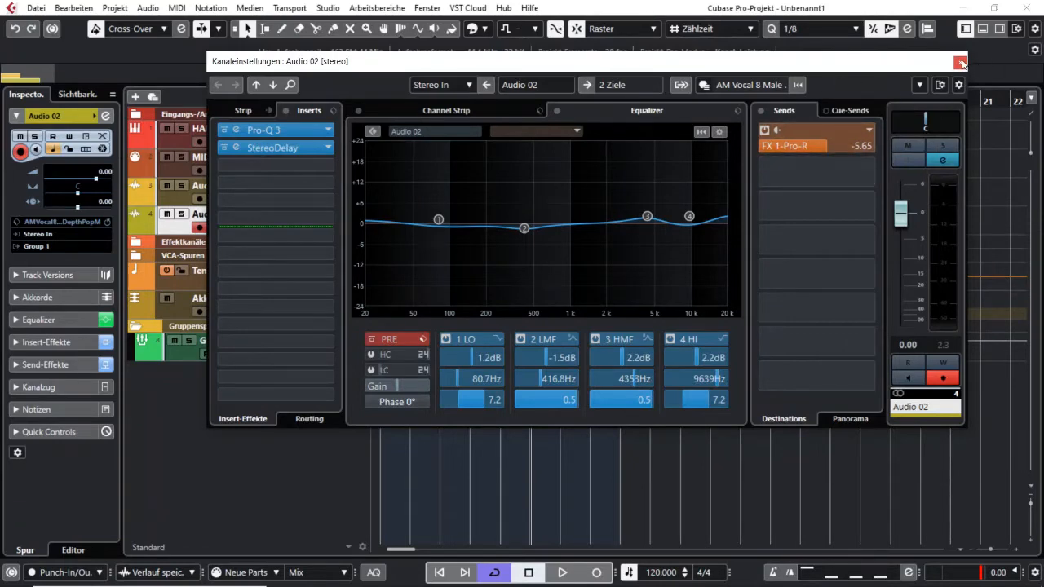
left_click(961, 62)
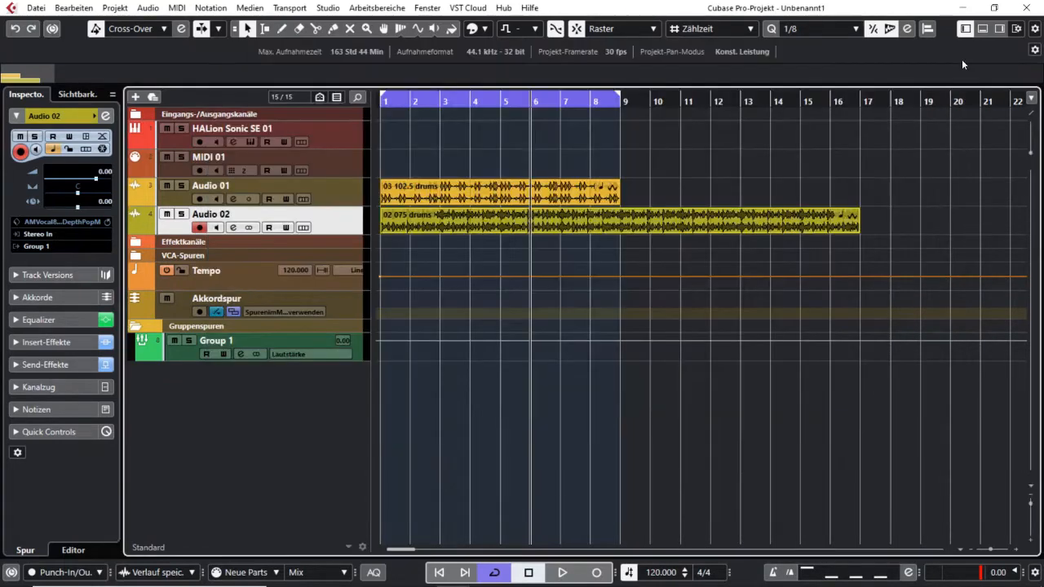
left_click(233, 199)
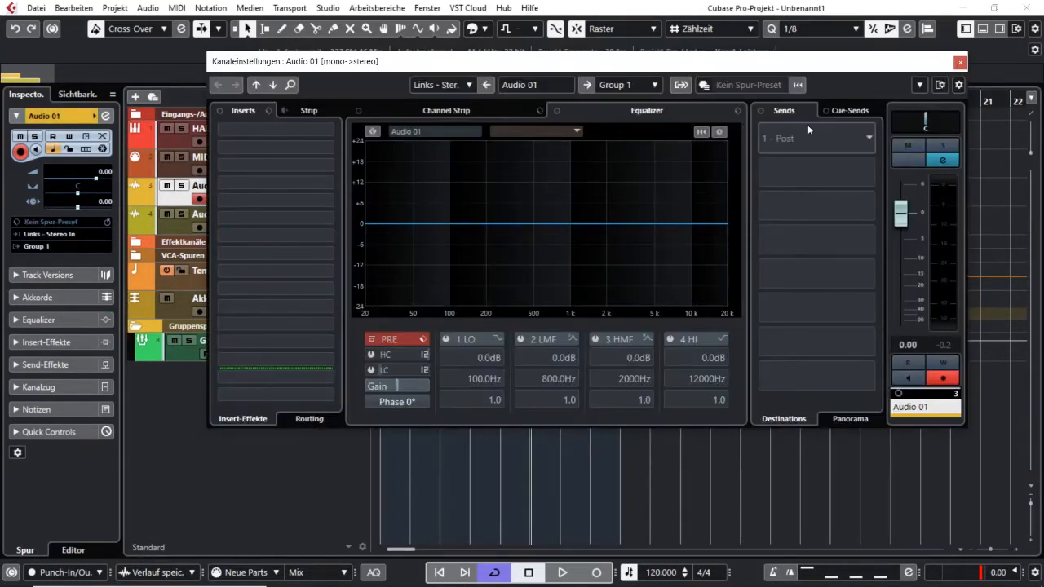
left_click(961, 62)
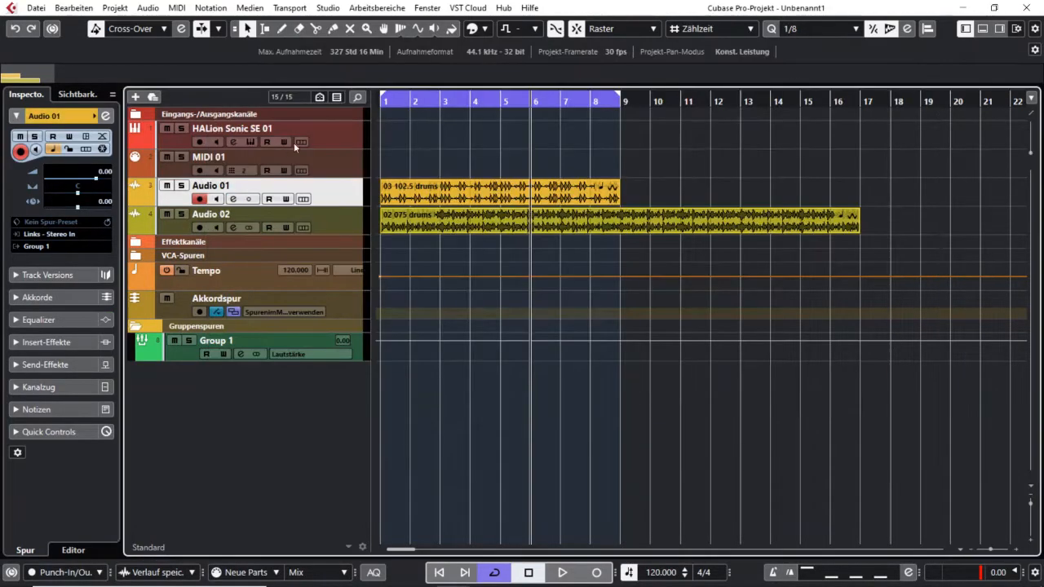
left_click(236, 142)
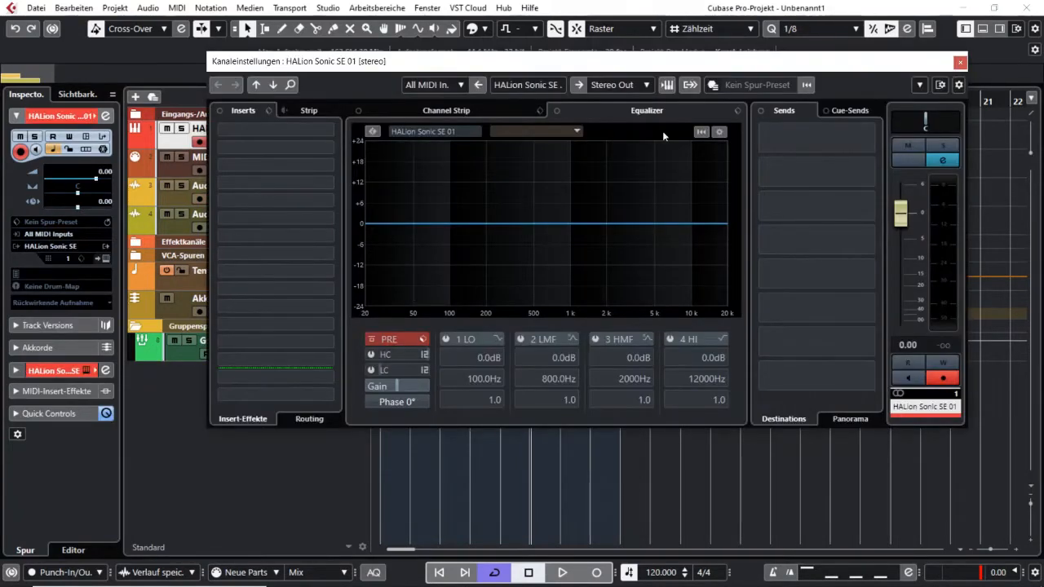
mouse_move(872, 68)
left_mouse_down()
mouse_move(825, 77)
mouse_move(859, 79)
left_mouse_up()
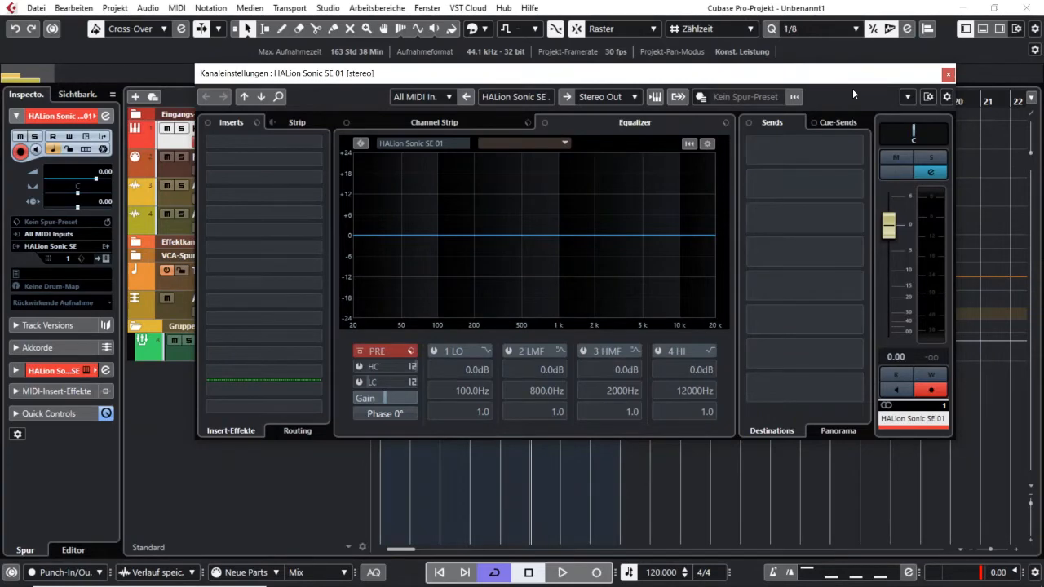
left_click(948, 75)
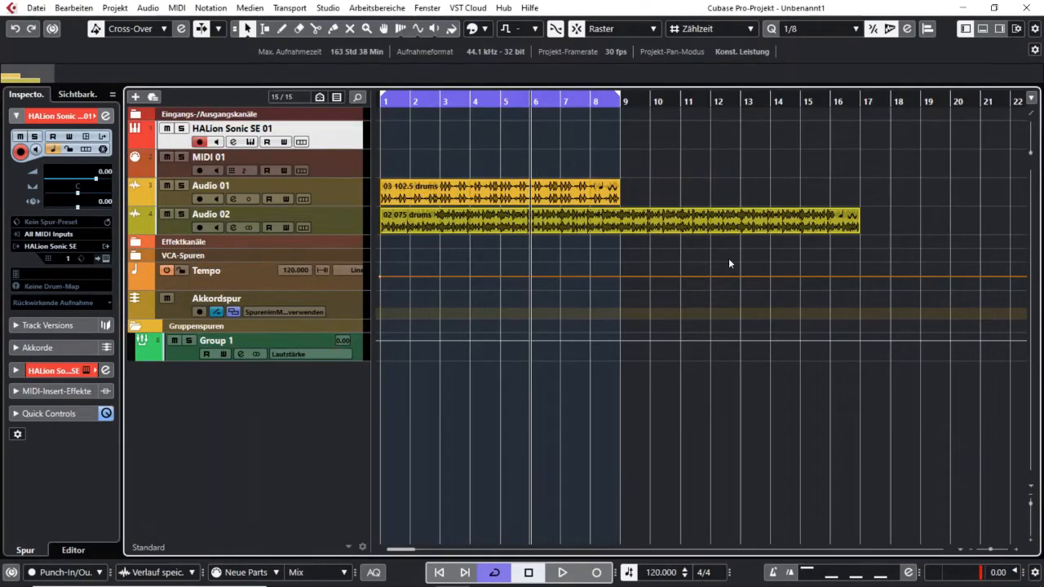
Reopen the channel settings of Audio 02 and move the window so the track list stays visible.
left_click(231, 226)
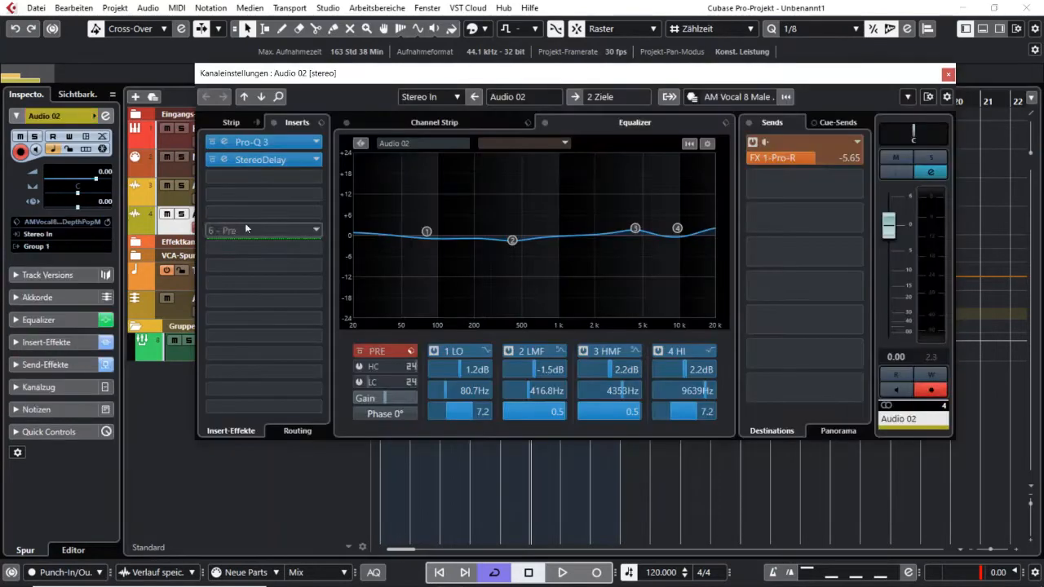
left_click_drag(682, 69, 665, 65)
left_click_drag(710, 61, 738, 98)
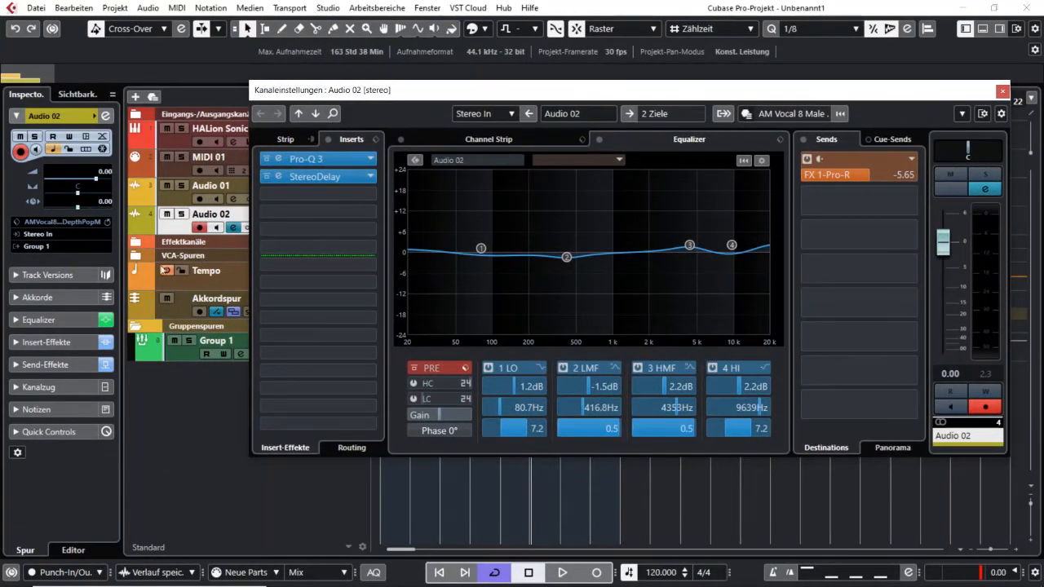
left_click_drag(559, 99, 550, 70)
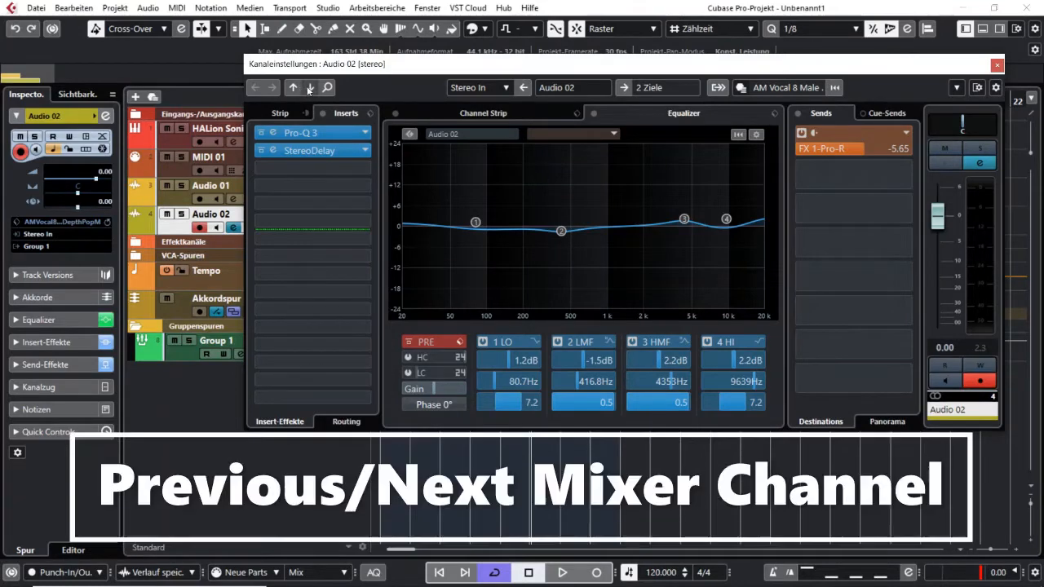
left_click_drag(368, 70, 457, 81)
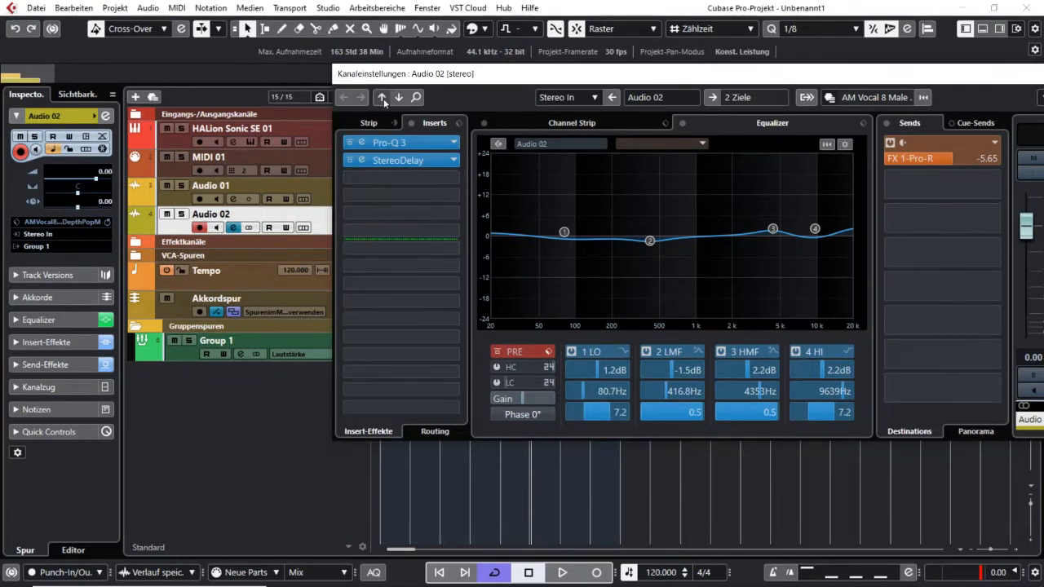
Select the Audio 01 track and step back through the previous mixer channels to HALion Sonic SE 01.
left_click(192, 190)
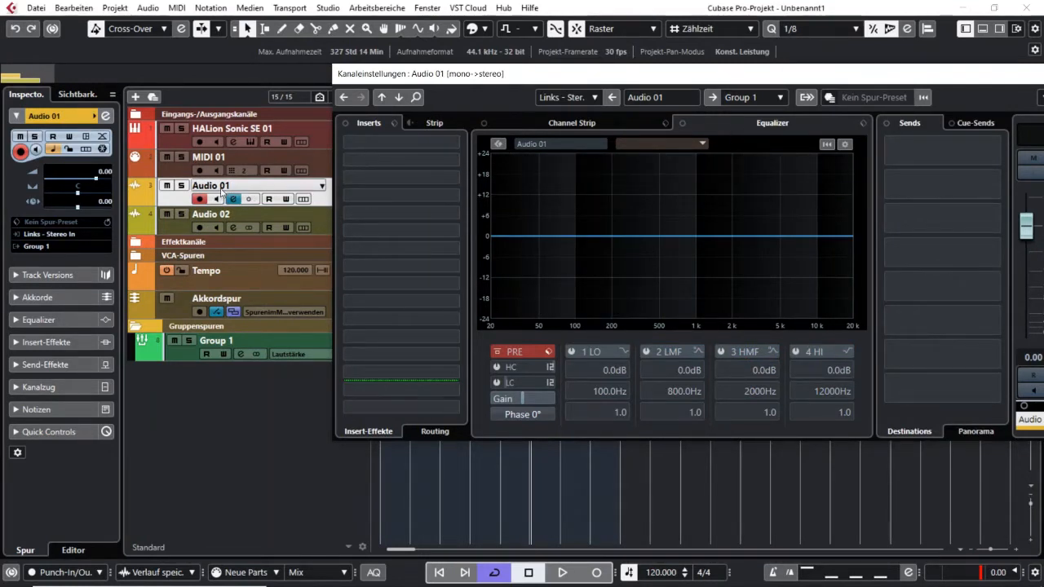
left_click(379, 99)
left_click(379, 99)
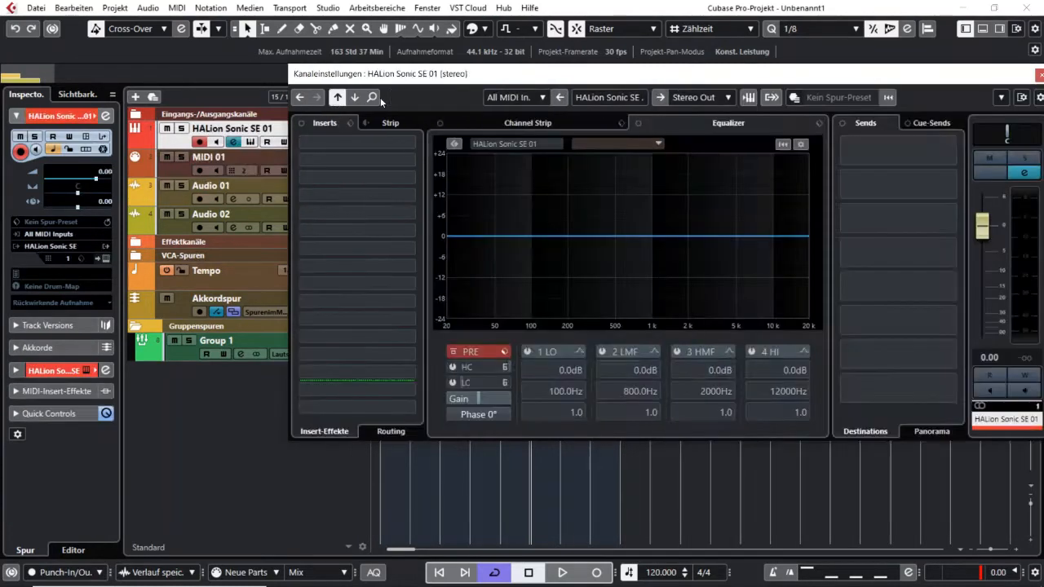
Step forward through the next mixer channels from HALion Sonic SE 01 to Audio 02 in the channel settings.
left_click(359, 98)
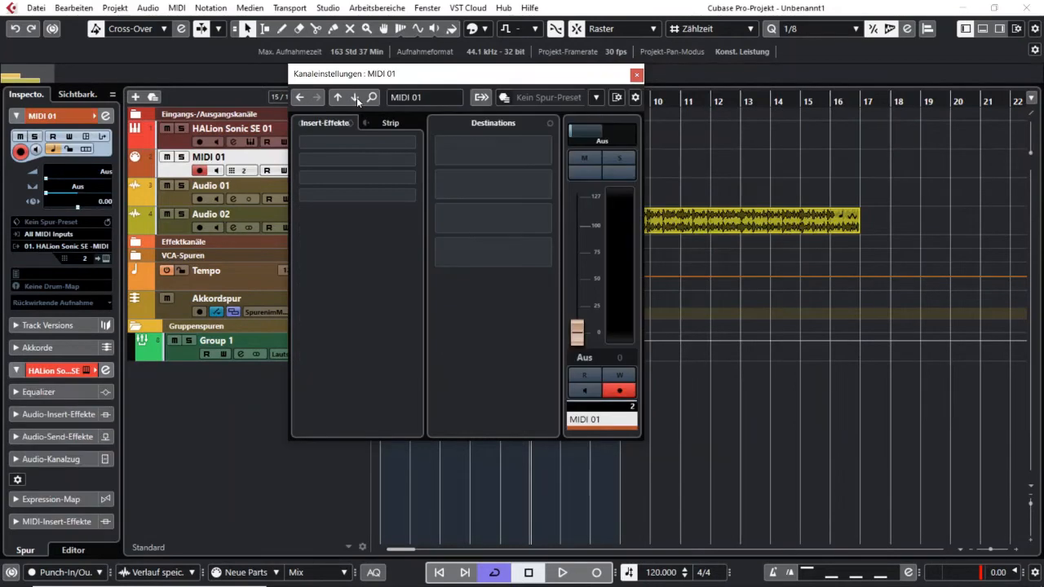
left_click(357, 97)
left_click(356, 98)
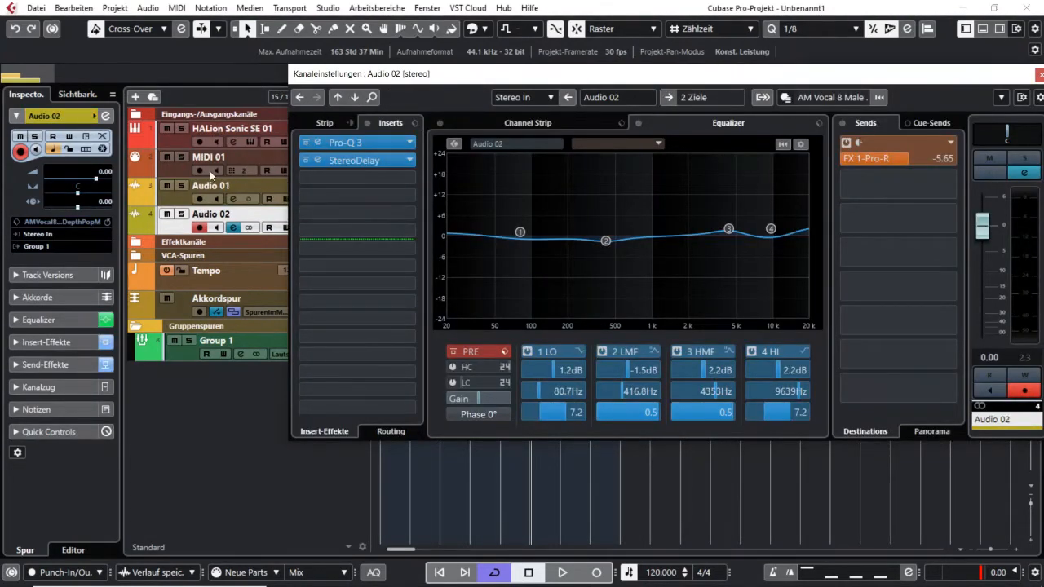
left_click(351, 98)
left_click(338, 97)
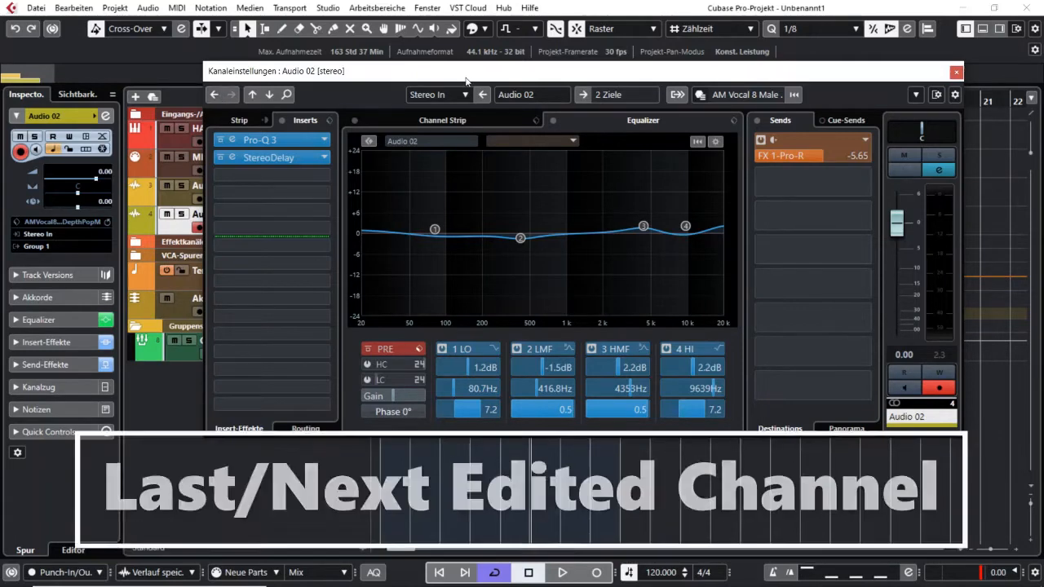
Reposition the channel settings window and switch it to HALion Sonic SE 01 with the channel search.
left_click_drag(466, 79, 491, 63)
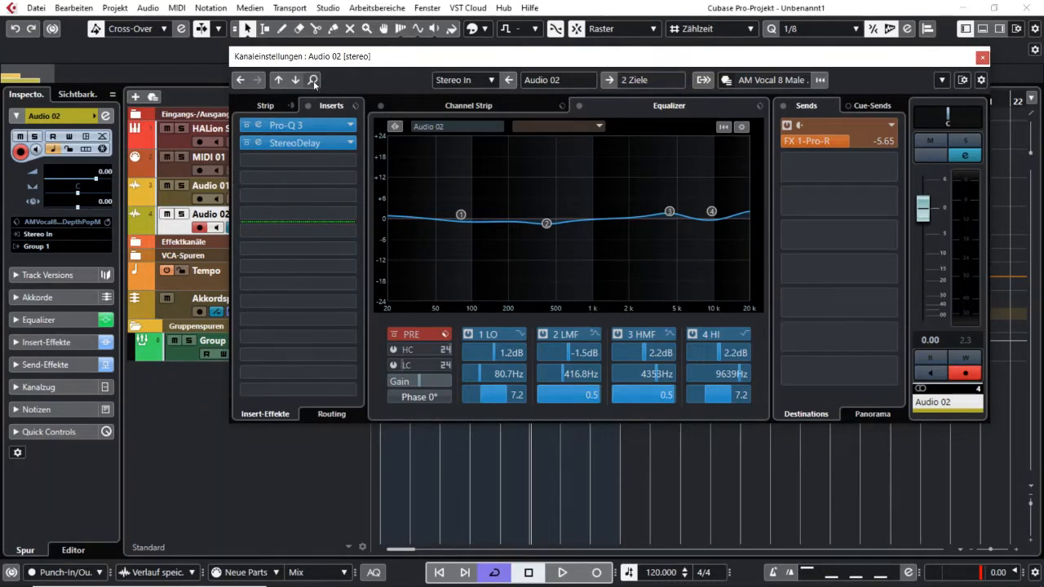
left_click_drag(399, 58, 420, 55)
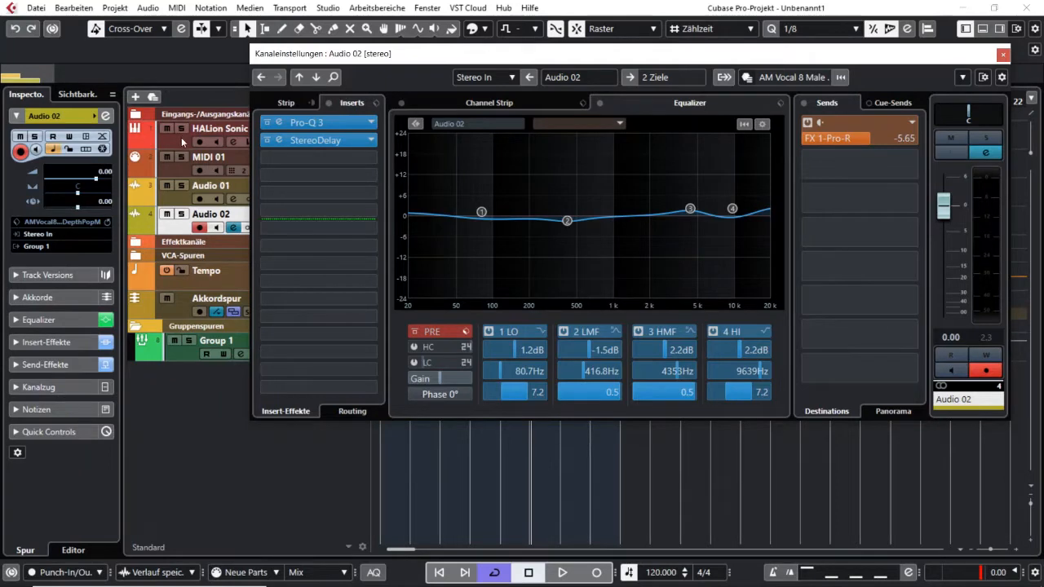
left_click(337, 80)
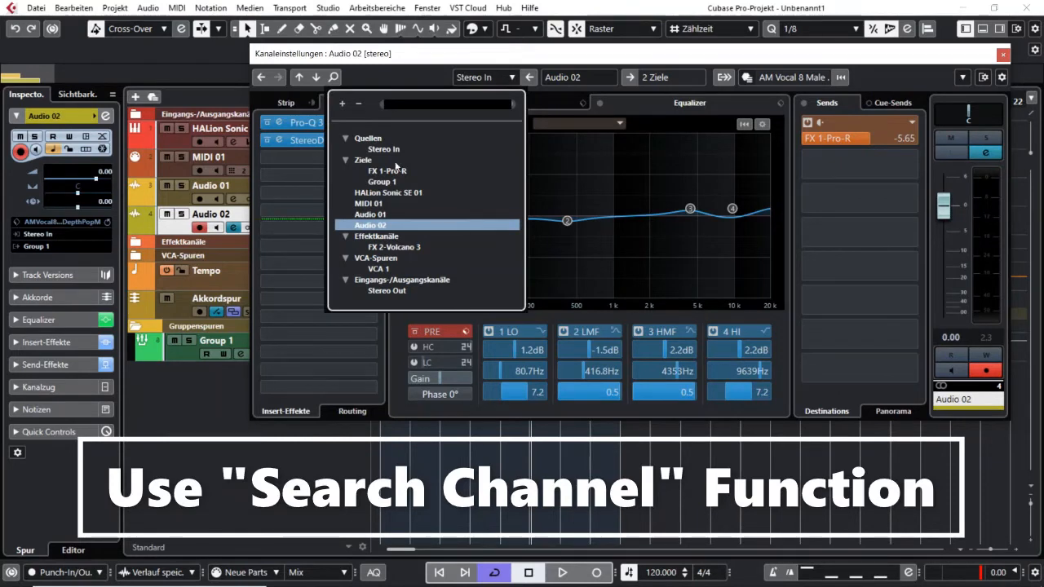
left_click(403, 193)
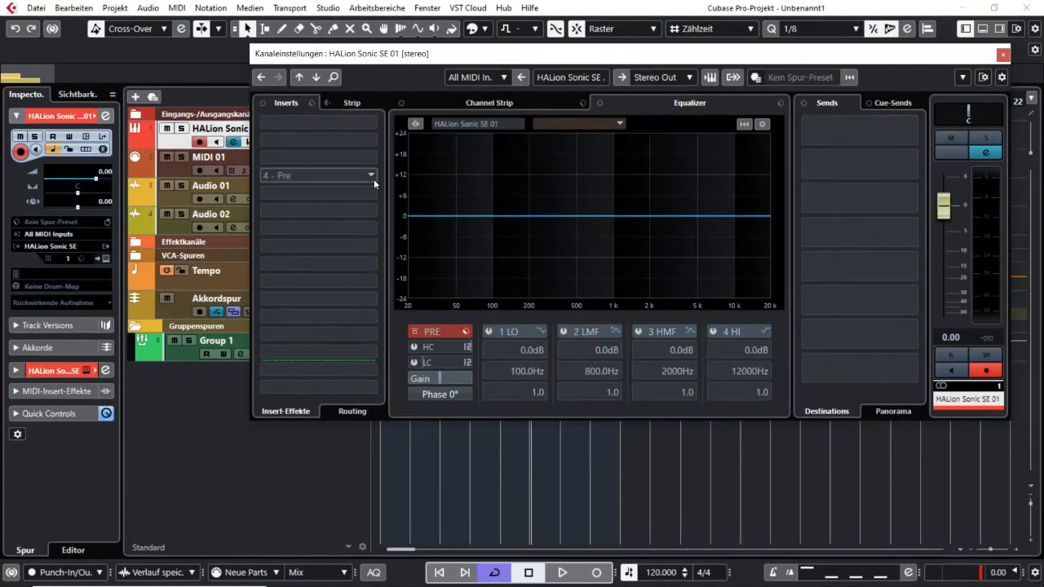
Move backward and forward through the last edited channels, alternating between HALion Sonic SE 01 and Audio 02 and ending on Audio 02.
mouse_move(582, 51)
left_mouse_down()
mouse_move(573, 47)
mouse_move(587, 45)
left_mouse_up()
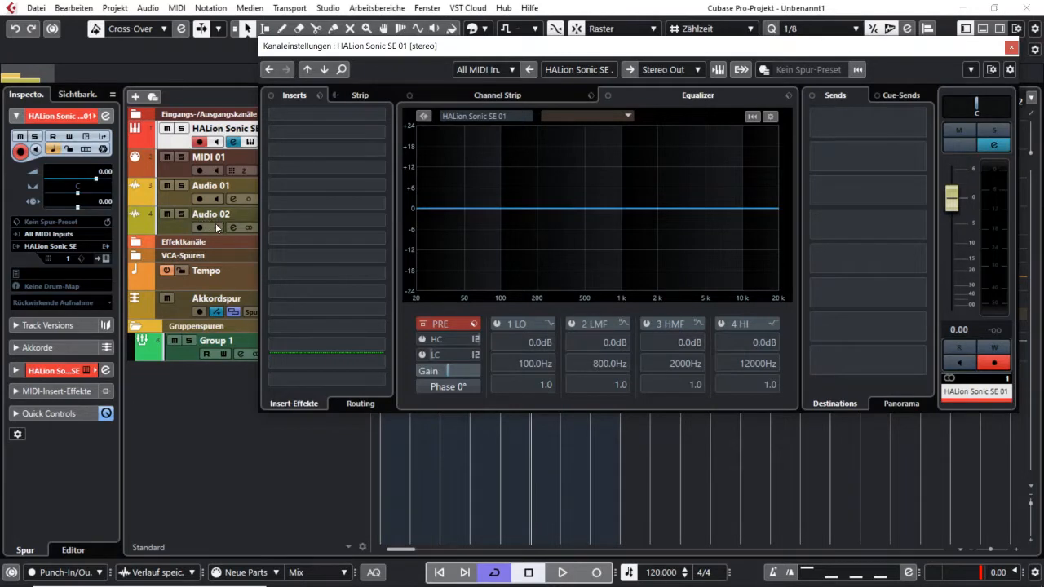
left_click(270, 70)
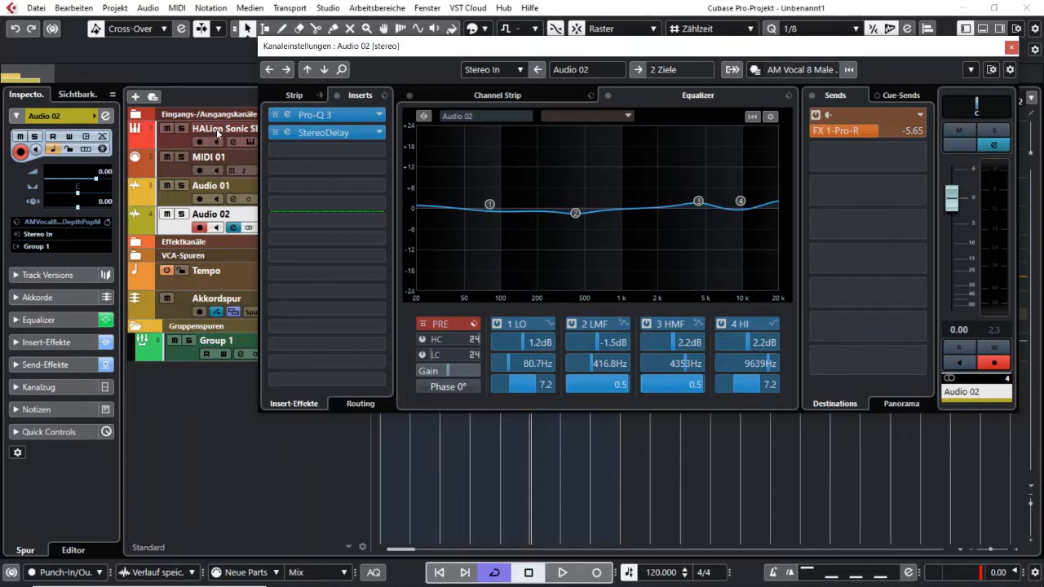
left_click(286, 72)
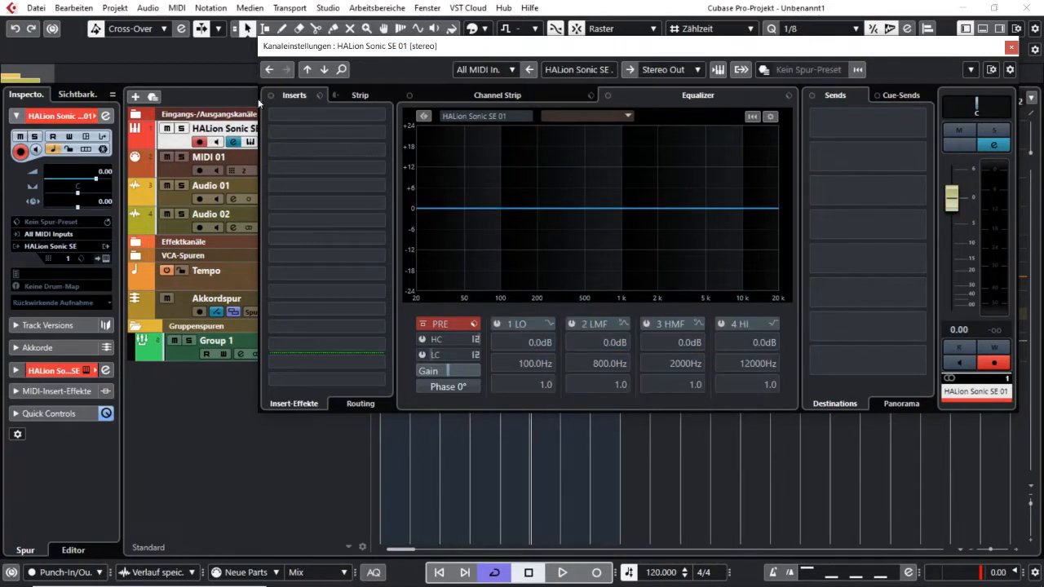
left_click(268, 71)
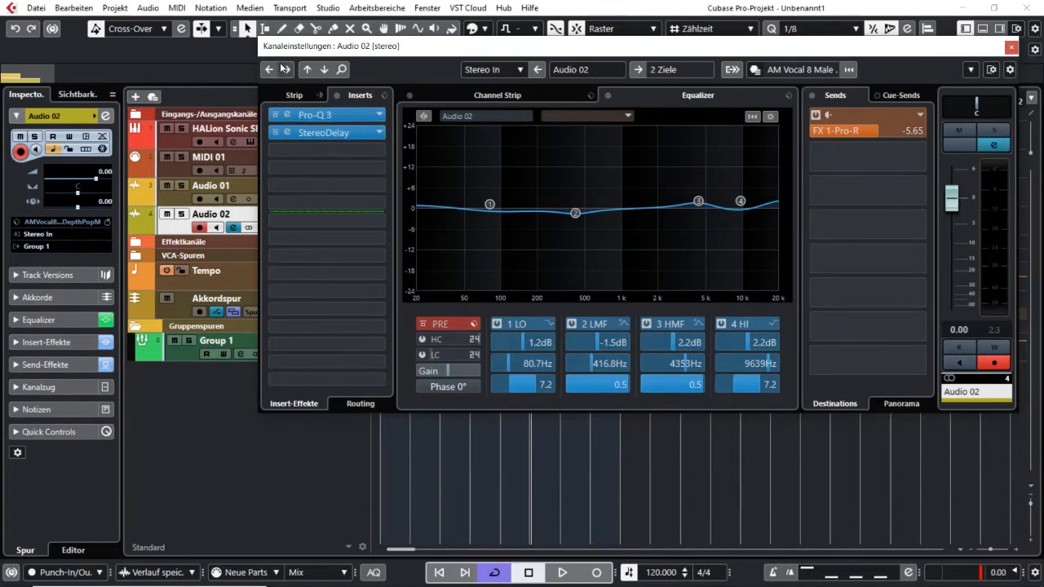
left_click(286, 70)
left_click(286, 70)
left_click(286, 70)
left_click(266, 71)
Reposition the channel settings window beside the track list, then step back through the mixer channels to MIDI 01 and forward to Audio 01.
left_click_drag(461, 52, 403, 52)
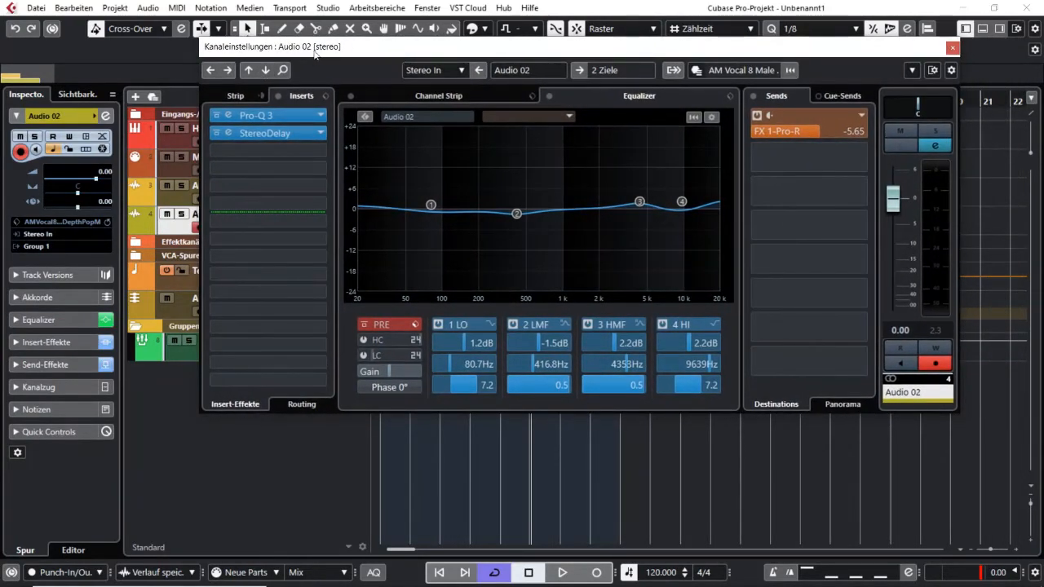
left_click_drag(317, 52, 398, 52)
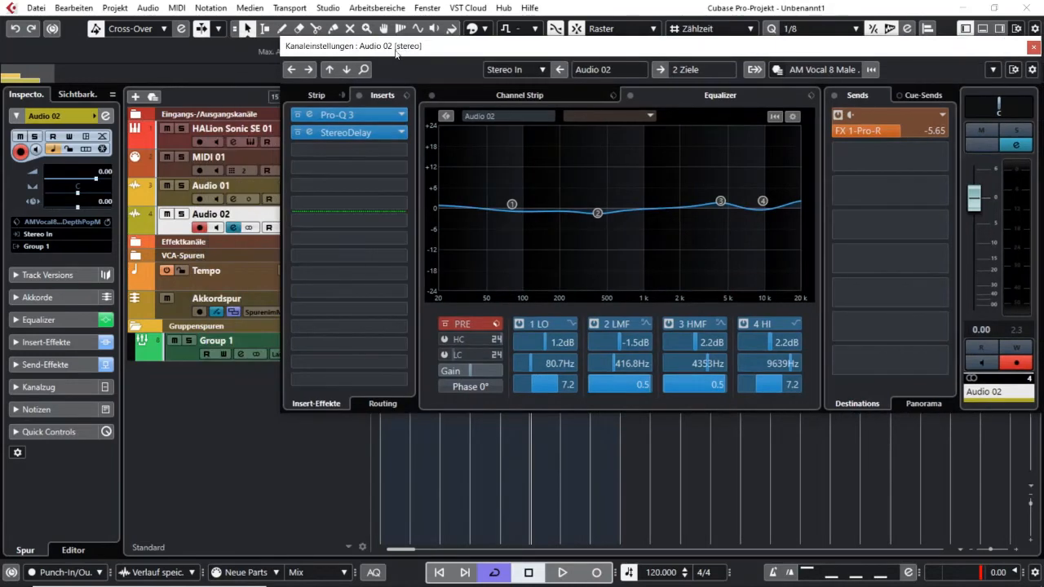
left_click(330, 69)
left_click(330, 71)
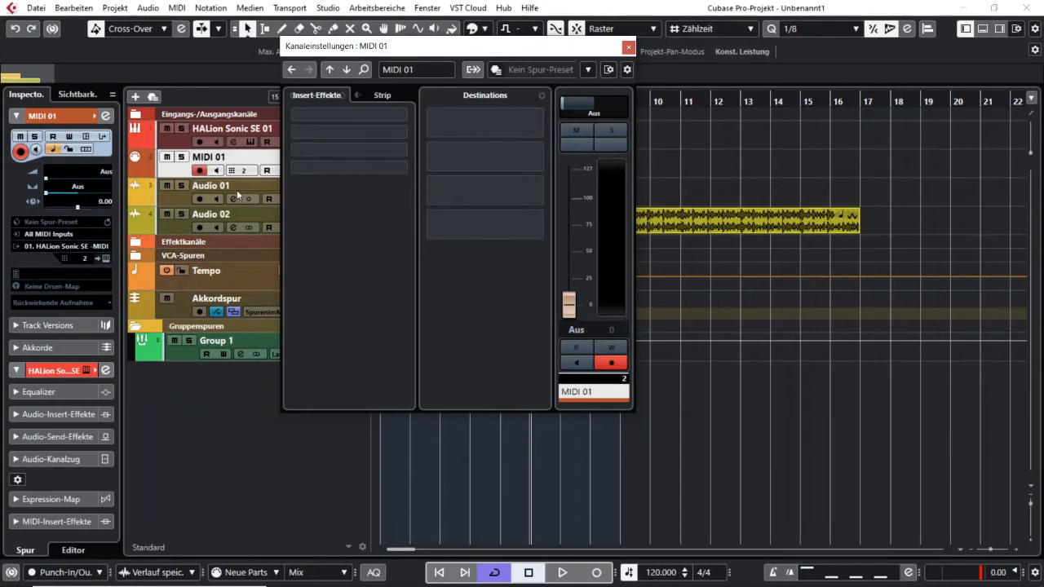
left_click(346, 70)
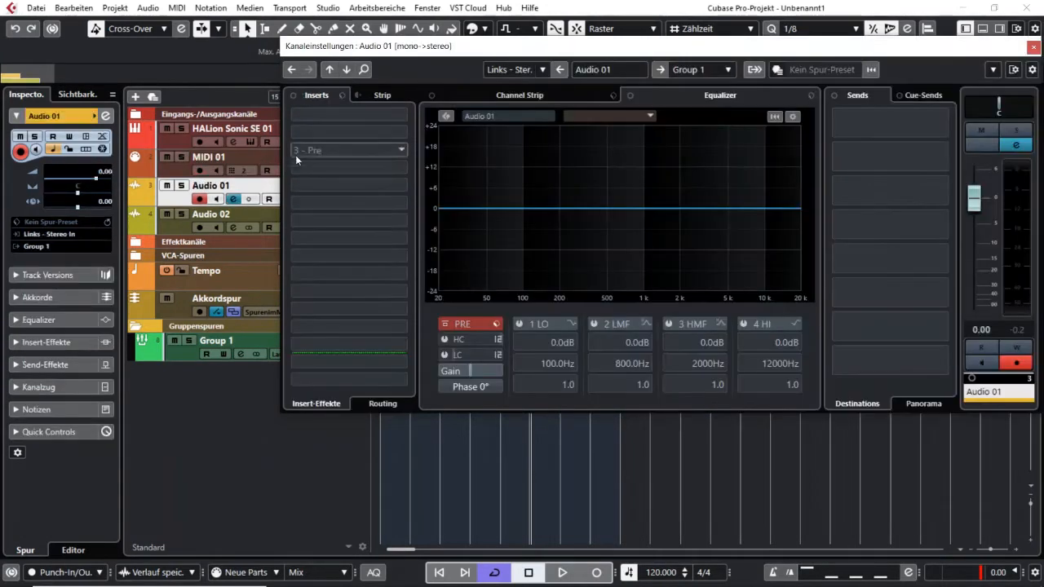
Use the channel search to show FX 2-Volcano 3, VCA 1 and finally Stereo Out in the channel settings.
left_click(364, 69)
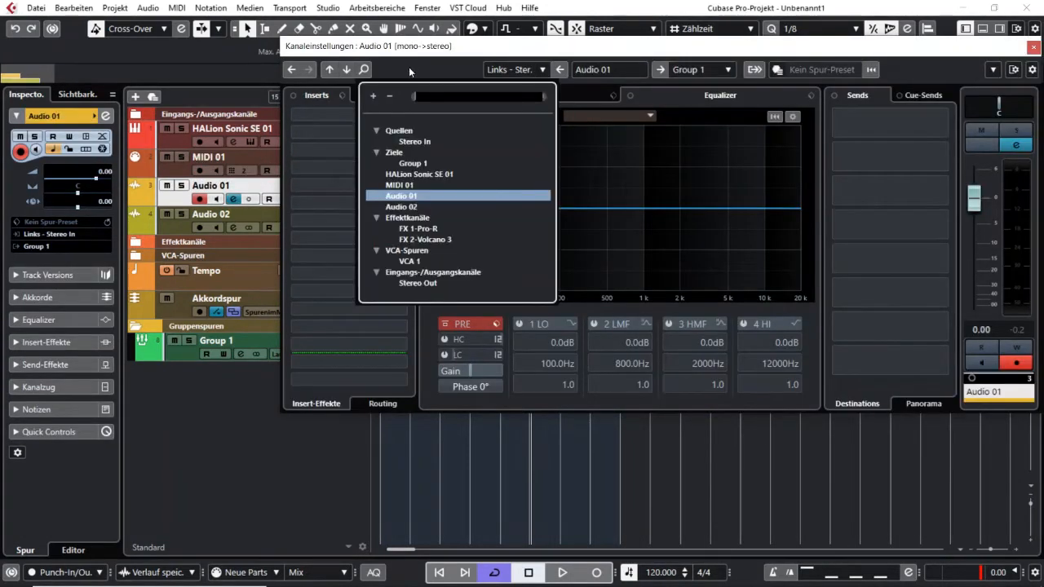
left_click(426, 238)
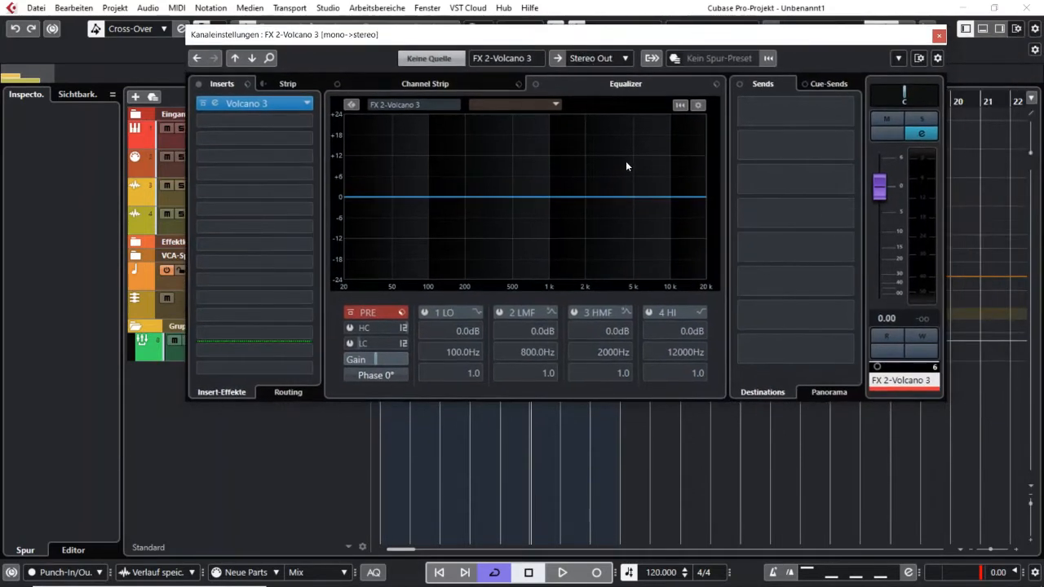
left_click(269, 58)
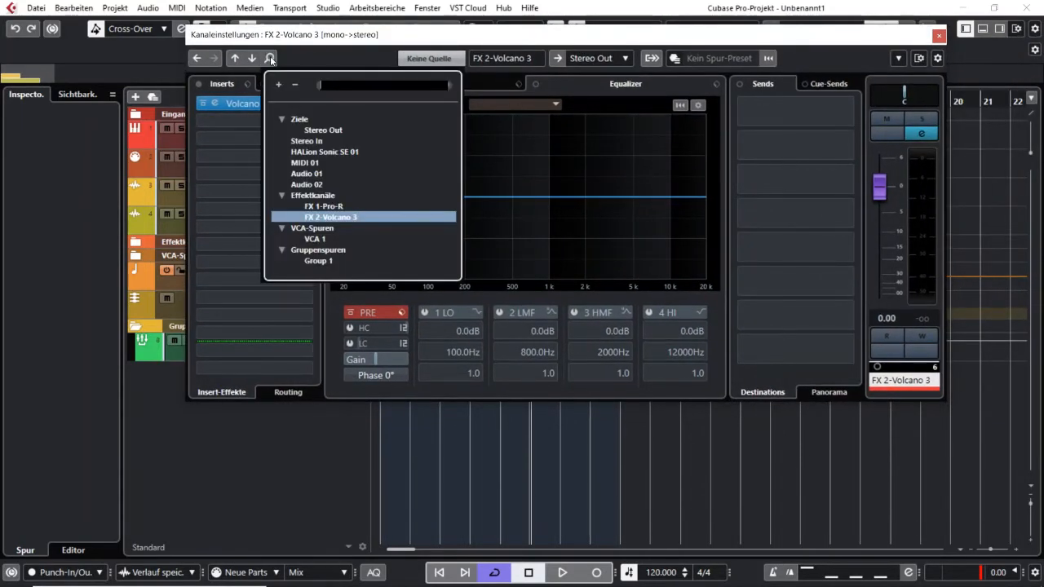
left_click(327, 239)
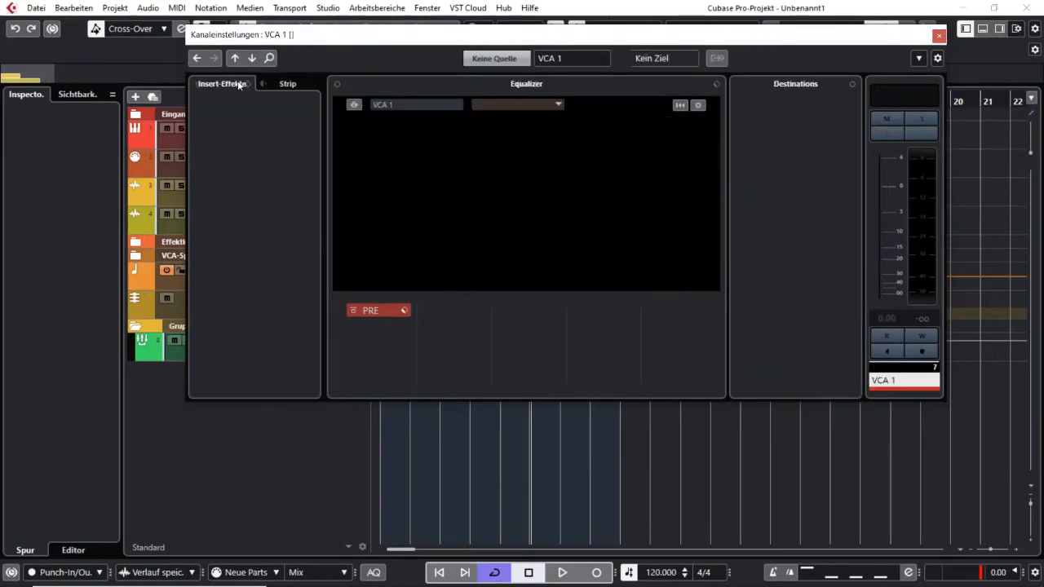
left_click(270, 58)
left_click(286, 261)
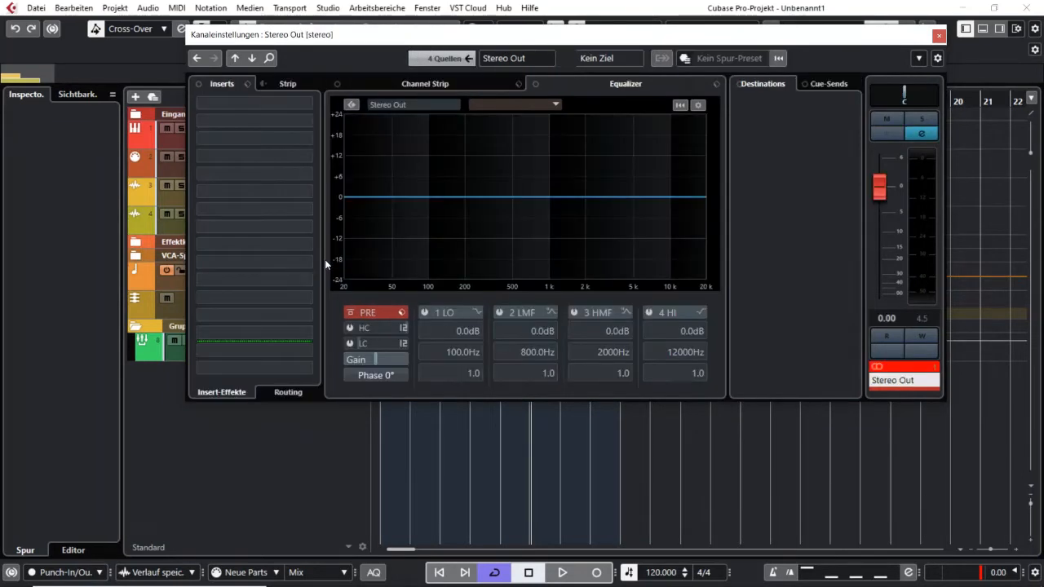
Go back through the history of last edited channels from Stereo Out to Audio 02.
left_click(197, 61)
left_click(195, 60)
left_click(196, 60)
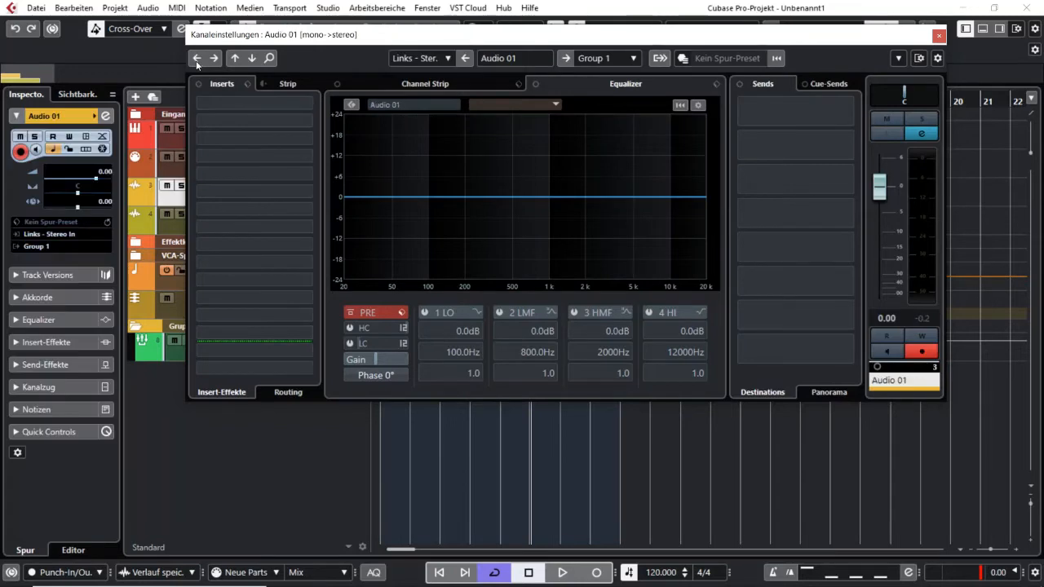
left_click(196, 60)
left_click(196, 60)
left_click(195, 60)
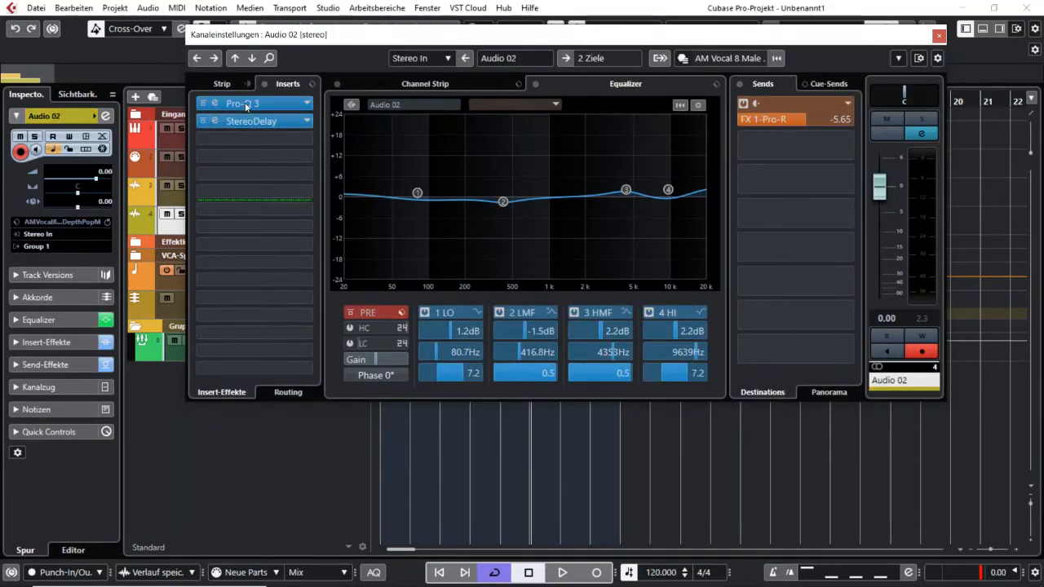
Move the channel settings window to make room for more channel faders and display the output chain of Audio 02.
left_click_drag(449, 33, 445, 45)
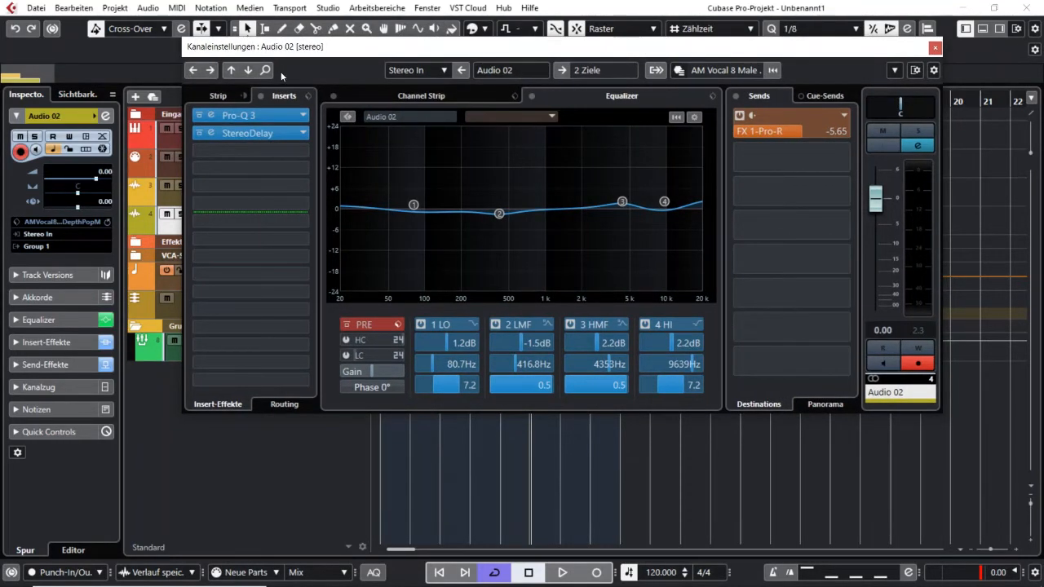
left_click_drag(345, 70, 270, 82)
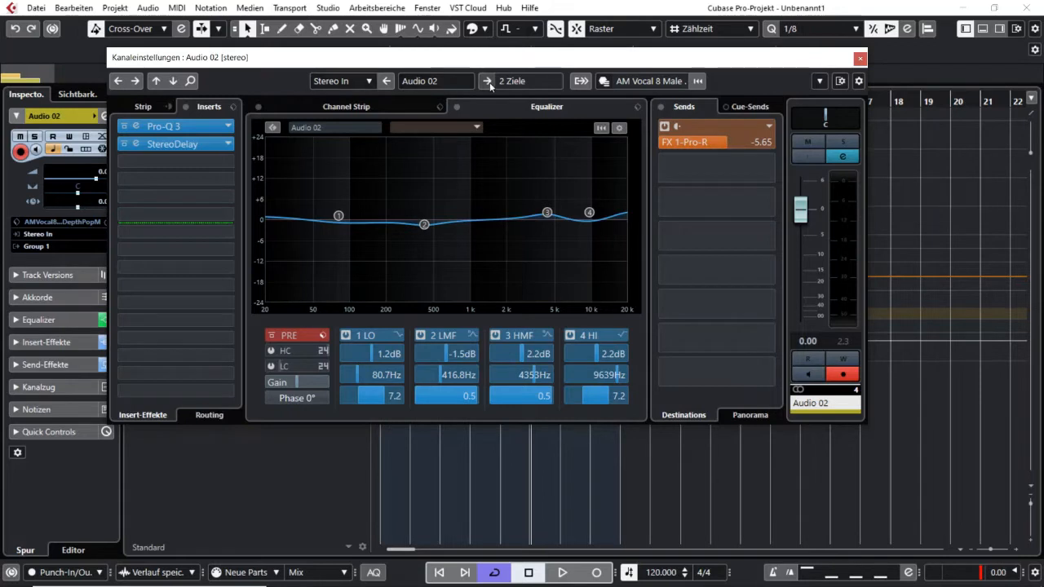
left_click_drag(517, 67, 483, 65)
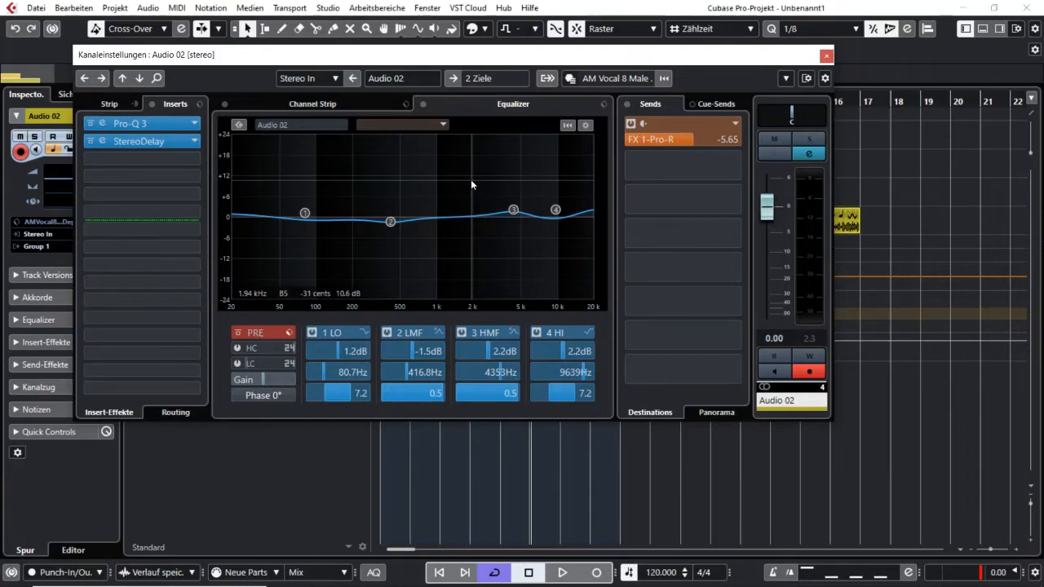
left_click_drag(489, 58, 466, 52)
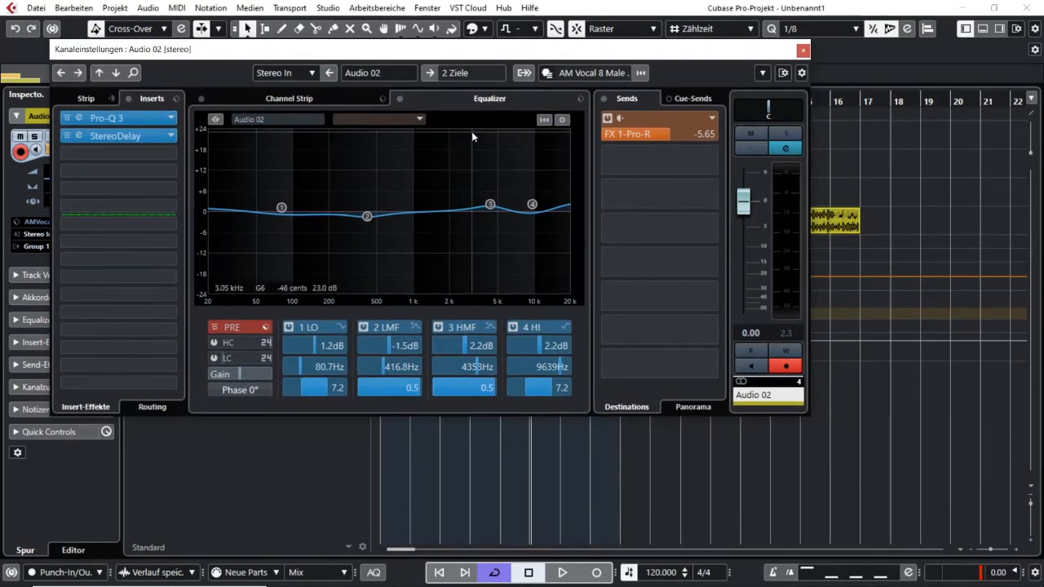
left_click(524, 72)
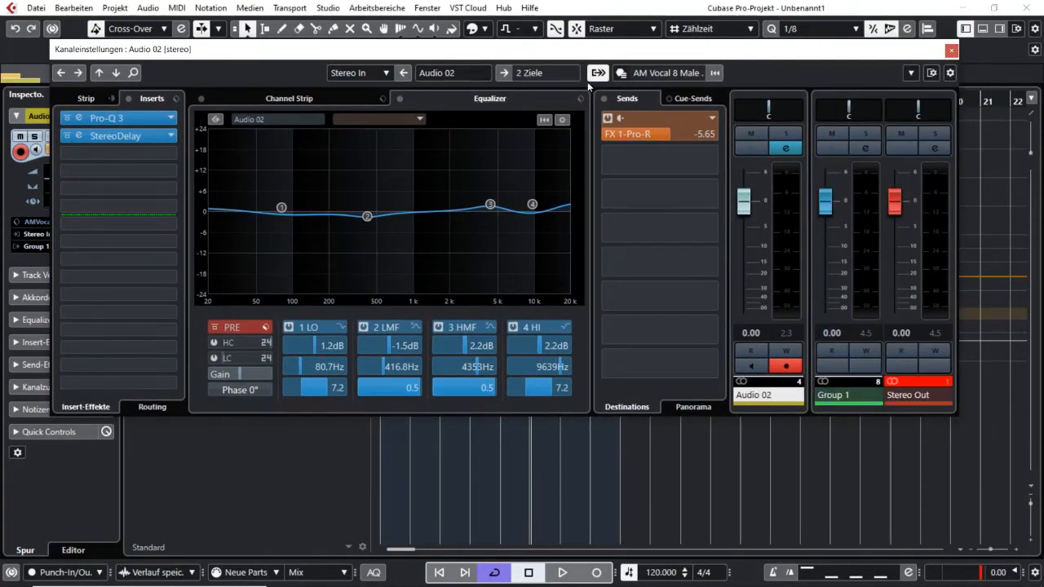
left_click(598, 73)
left_click(525, 74)
Open Group 1 from the output chain, set EQ points at about 113.6 Hz/7.3 dB and 1683 Hz/-4.9 dB, and lower its fader to -7.21.
left_click(868, 153)
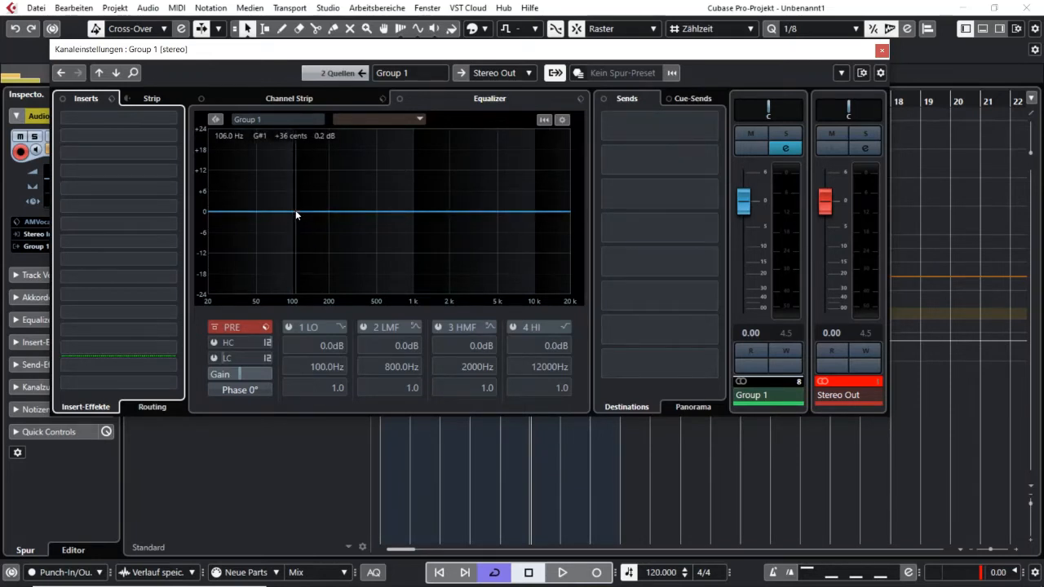
left_click_drag(297, 215, 298, 187)
left_click_drag(433, 214, 441, 229)
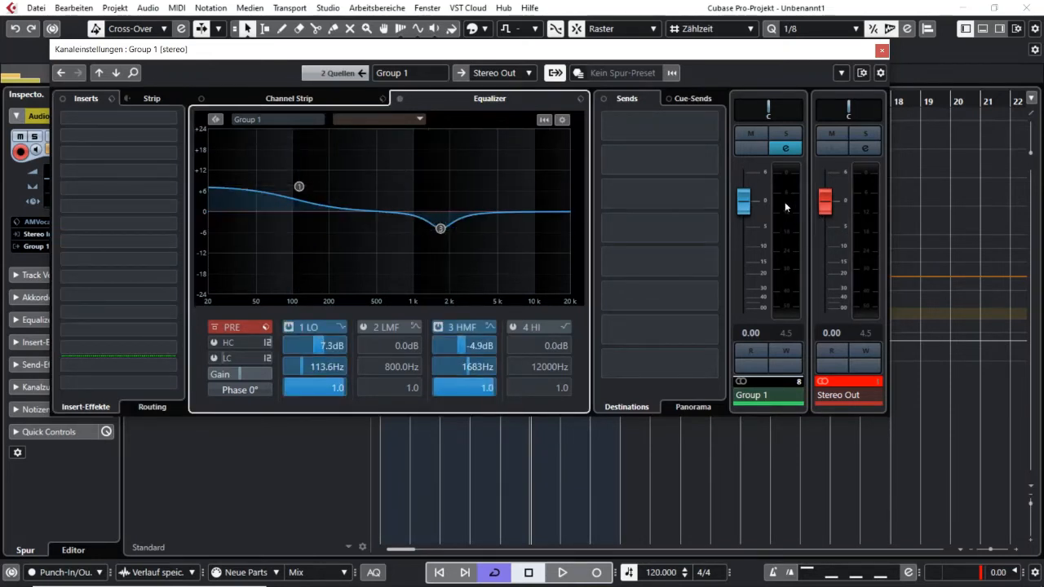
left_click_drag(744, 200, 743, 237)
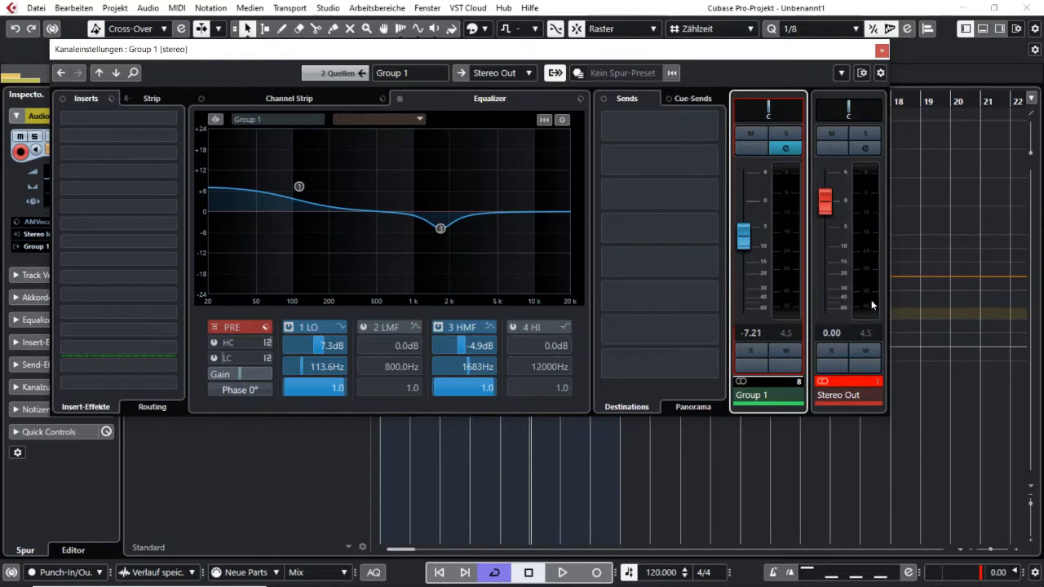
Open the Stereo Out settings from the output chain and load the Brickwall limiter in its channel strip.
left_click(867, 149)
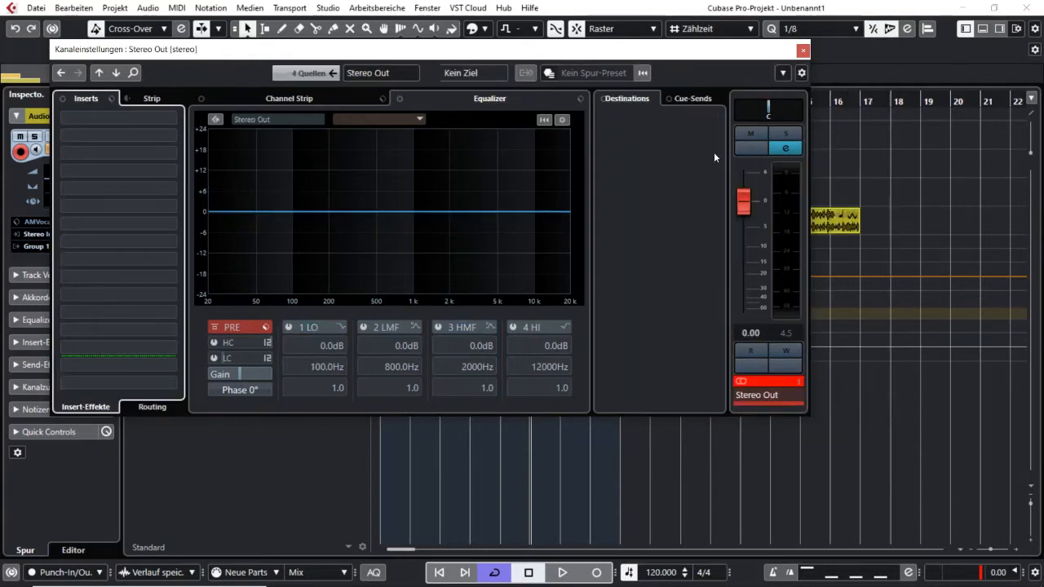
left_click(333, 101)
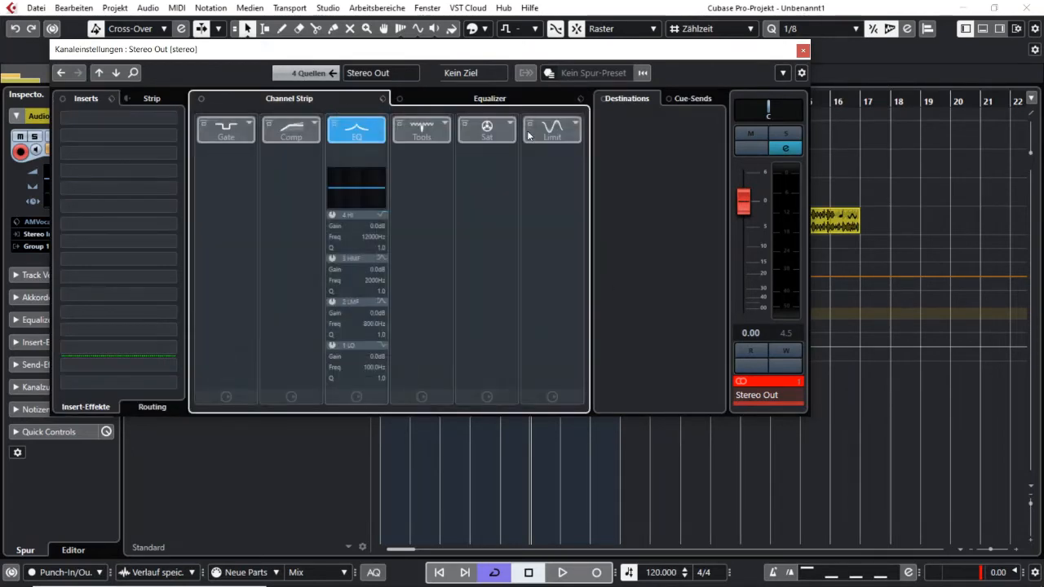
left_click(575, 124)
left_click(602, 152)
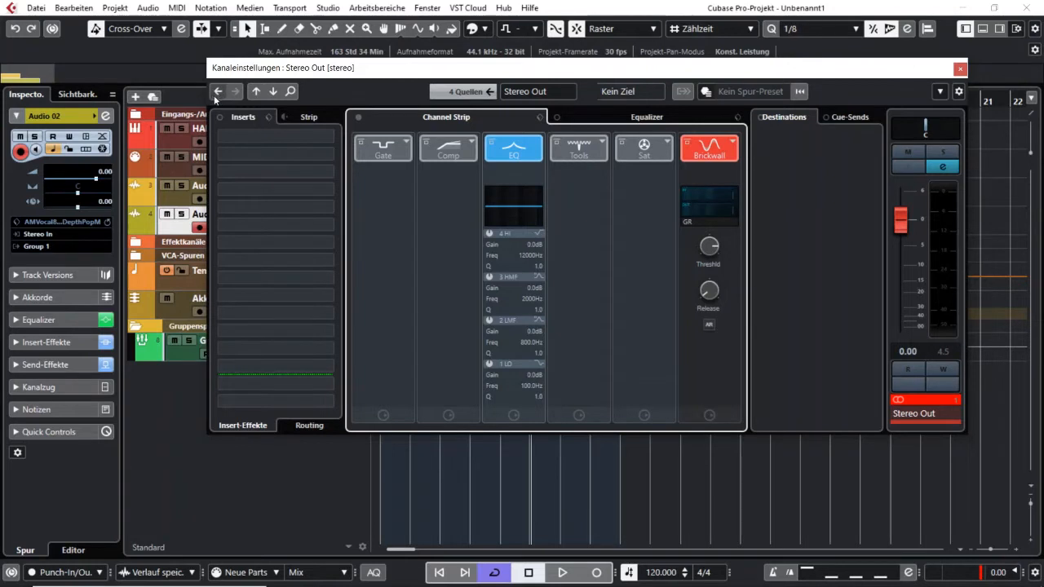
Examine the channel list offered by the channel search while on Stereo Out, then close it without switching channels.
left_click(290, 92)
left_click(341, 92)
left_click(290, 92)
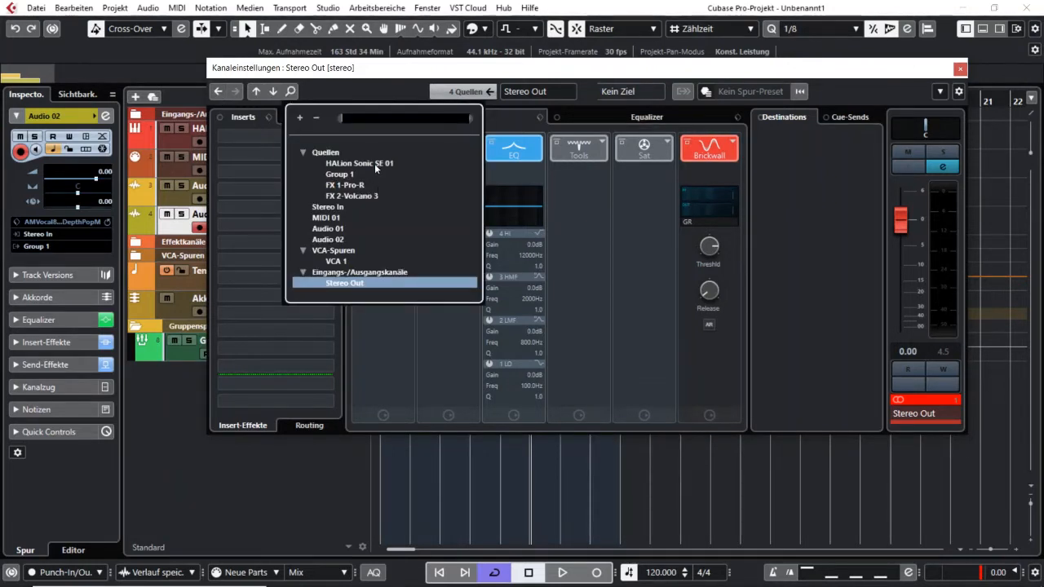
left_click(383, 100)
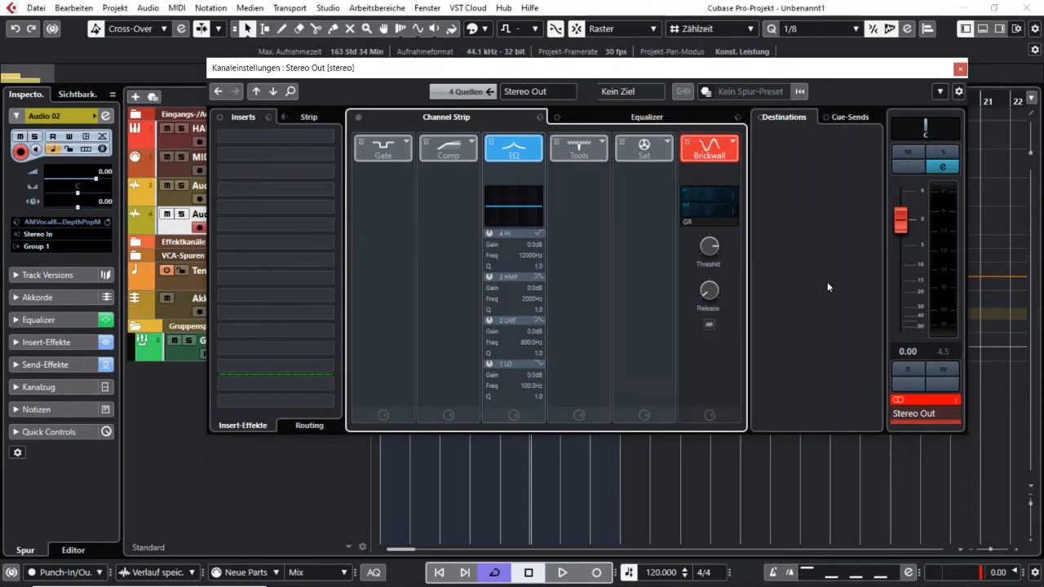
Switch from Stereo Out to its source channel Group 1, hide the output chain and reposition the channel settings window.
left_click(487, 95)
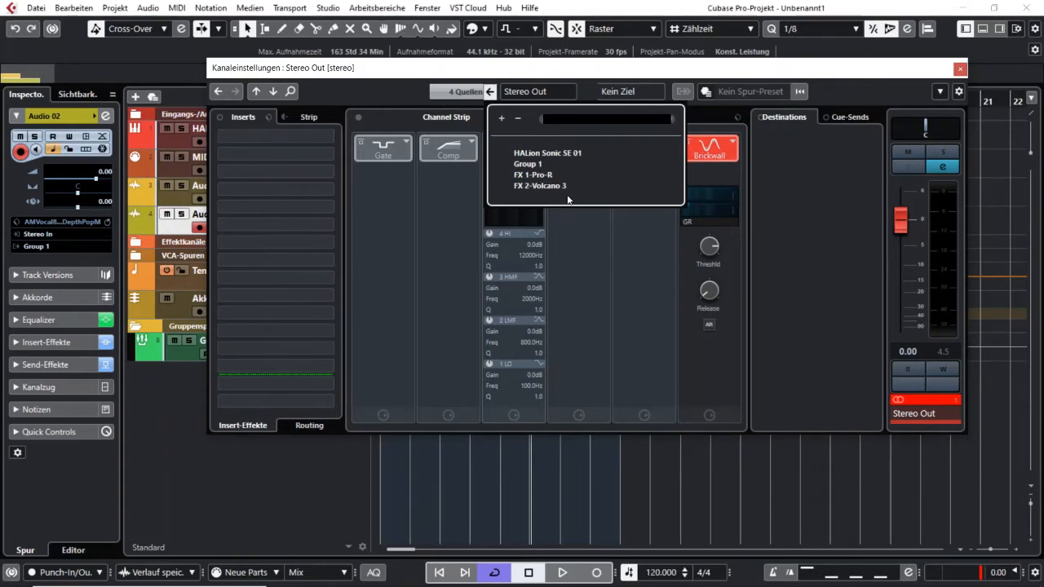
left_click(531, 165)
left_click_drag(698, 68, 610, 56)
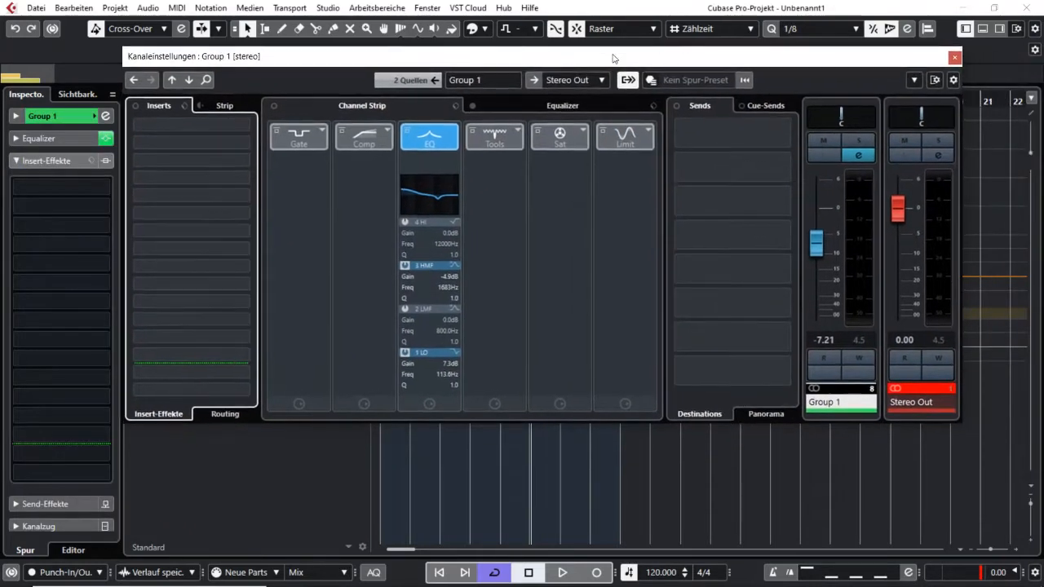
left_click(625, 79)
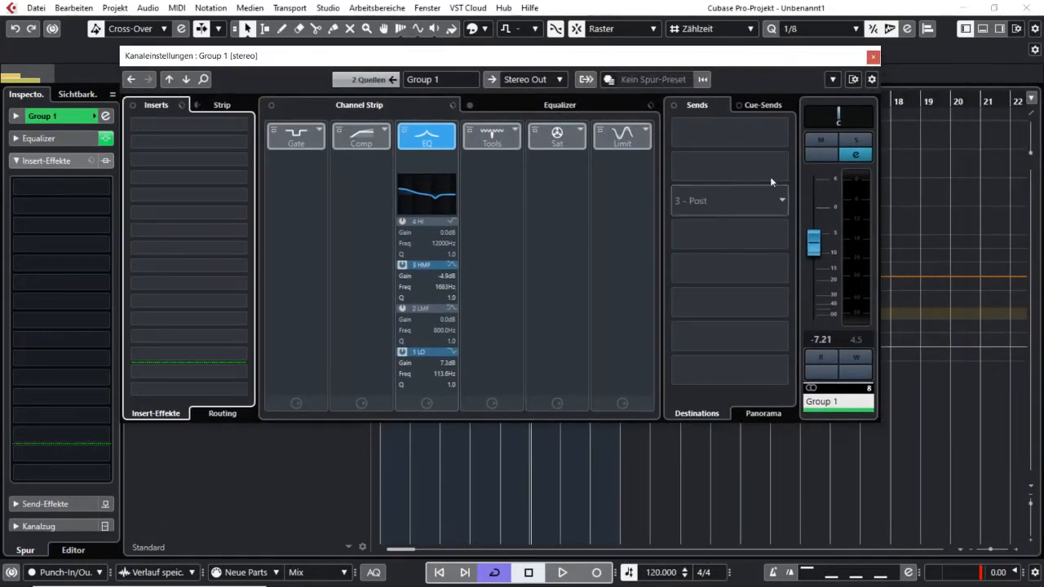
left_click_drag(711, 59, 729, 55)
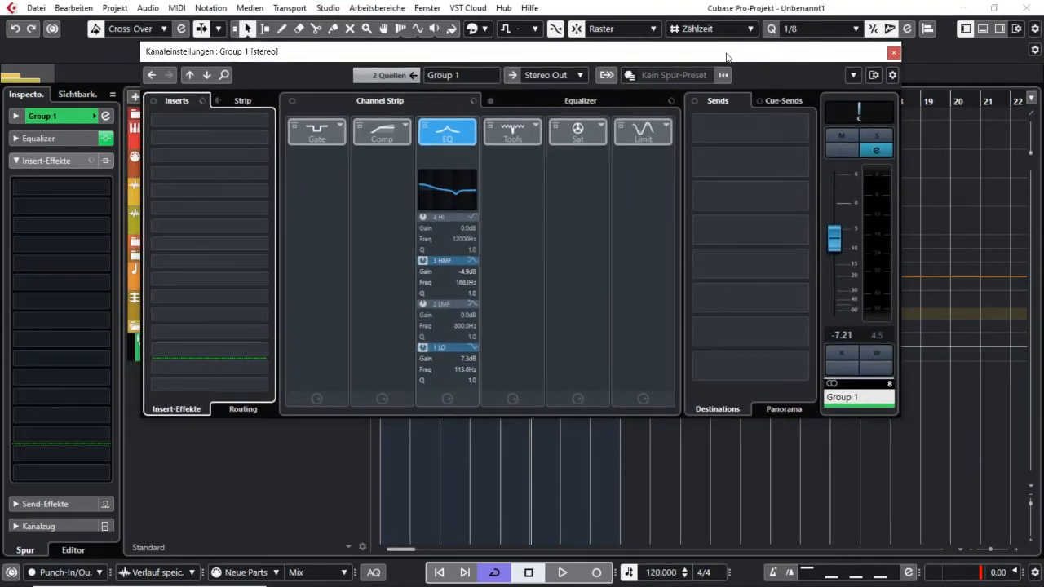
Switch from Group 1 to its source channel Audio 02 using the source list.
left_click(414, 78)
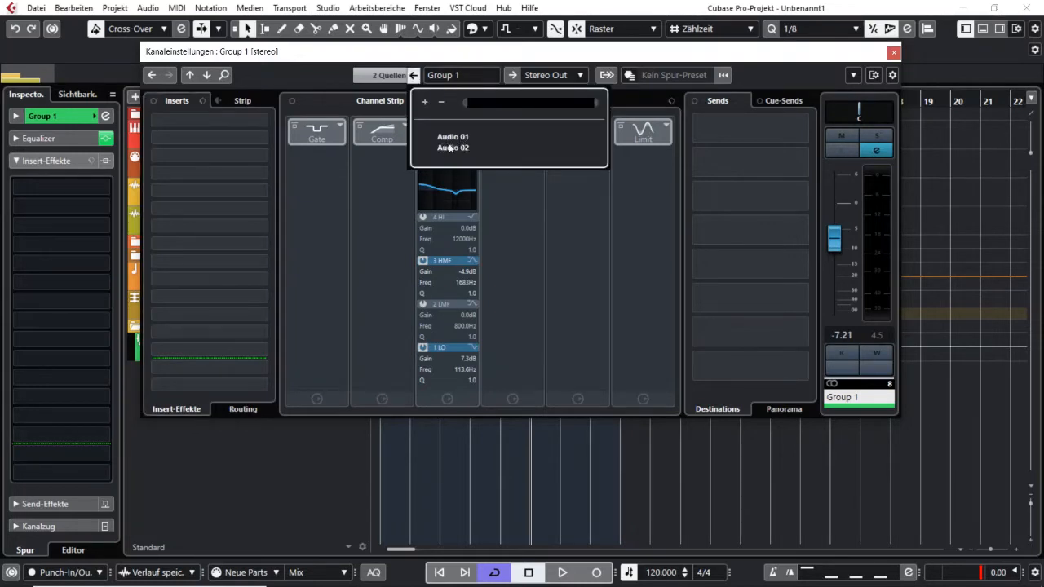
left_click(416, 79)
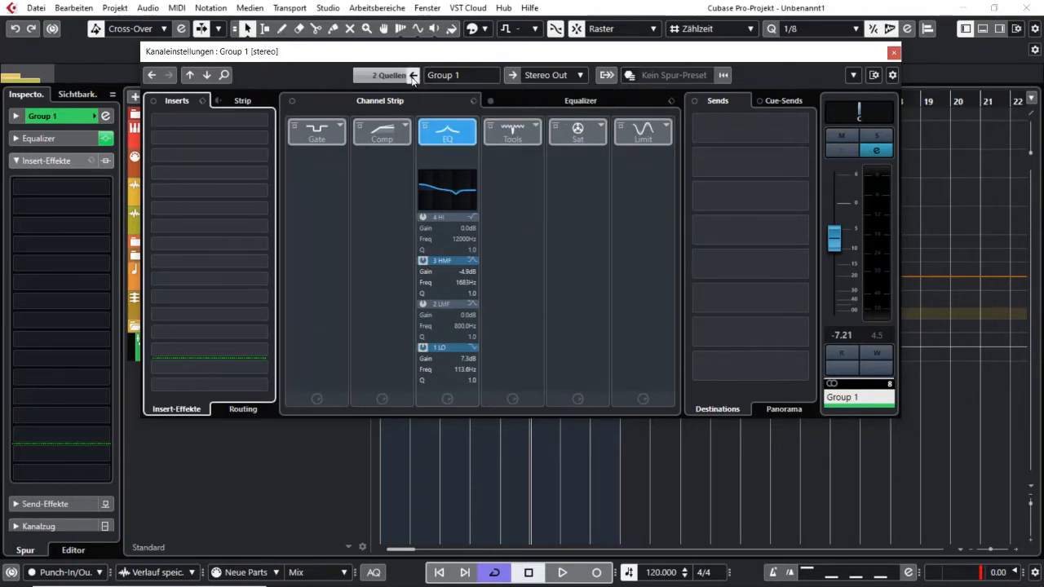
left_click(413, 77)
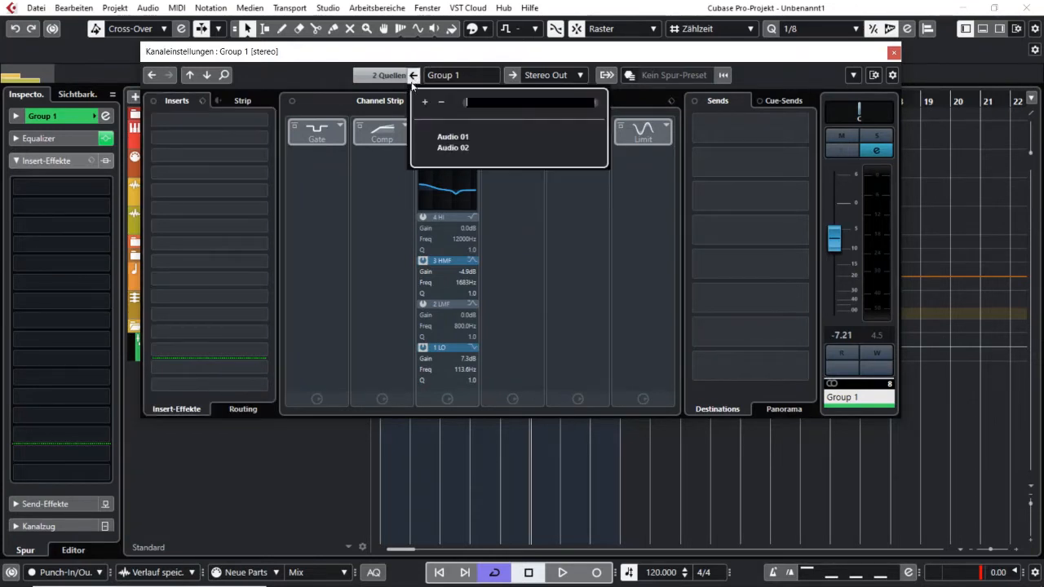
left_click(453, 148)
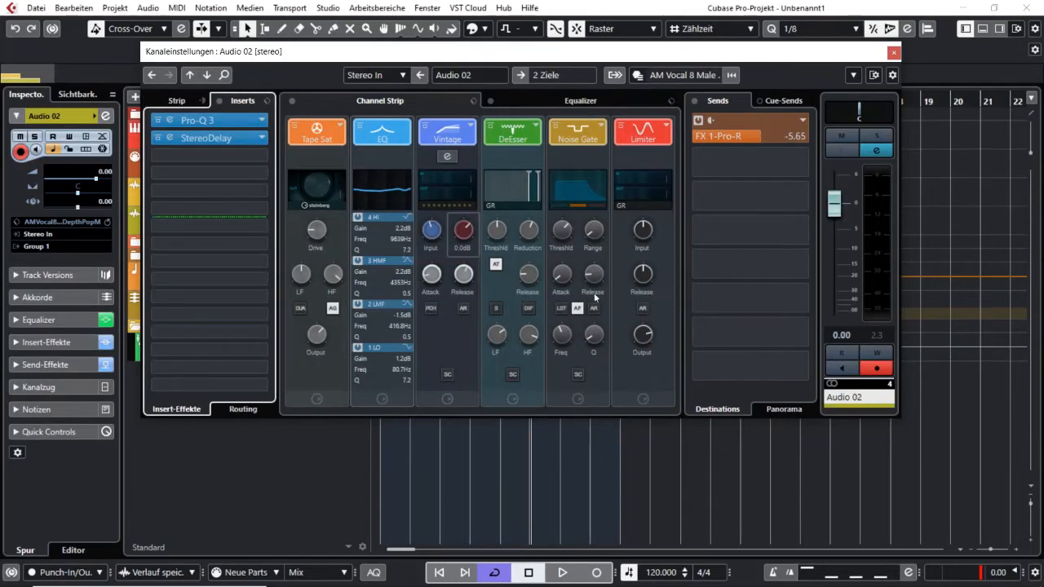
Examine the output destinations listed for Audio 02 and close the list without switching channels.
left_click_drag(664, 56, 687, 81)
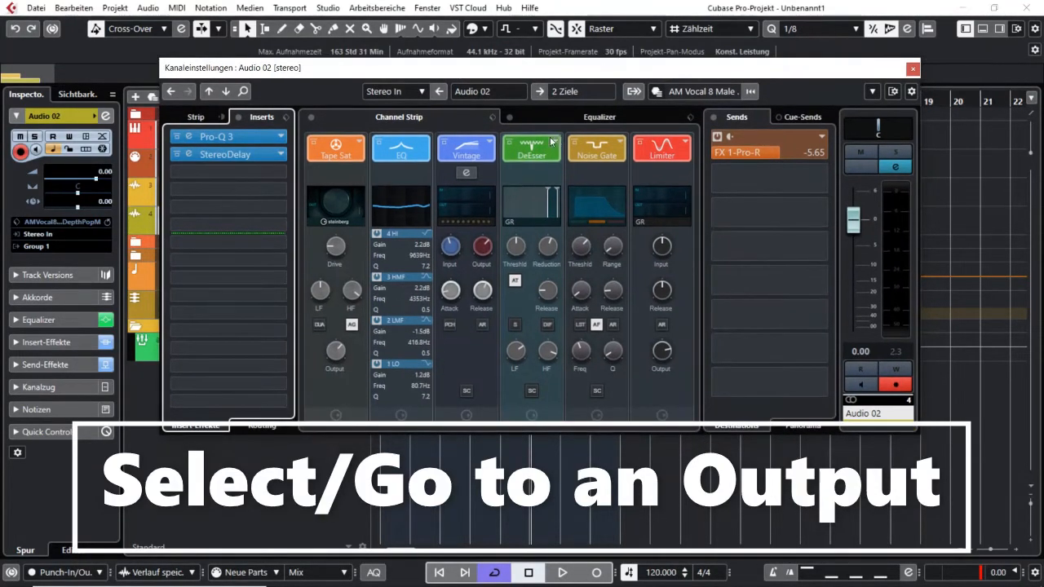
left_click(541, 92)
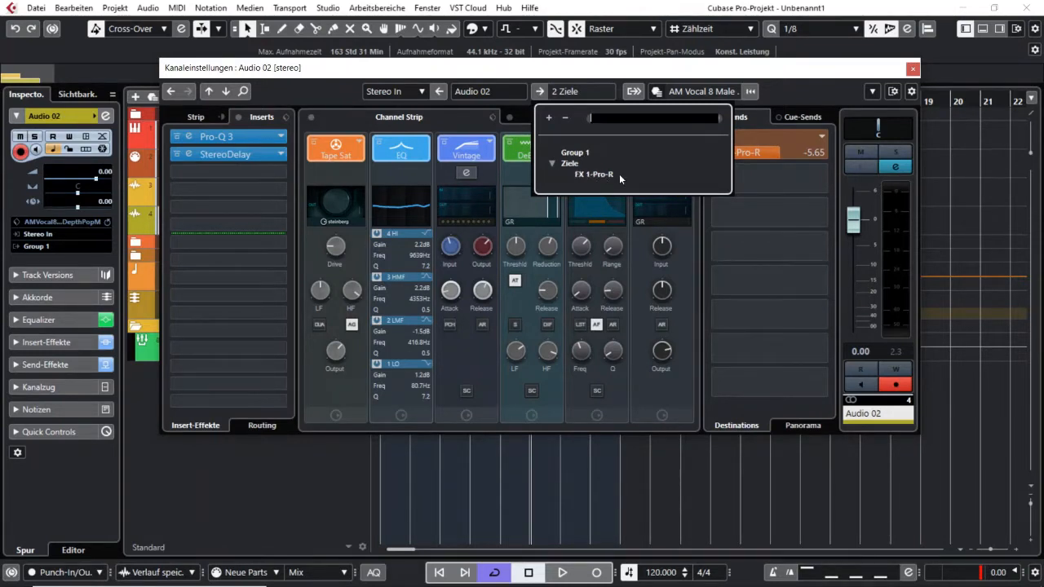
left_click_drag(764, 72, 662, 50)
Show the output chain for Audio 02, then hide it by disabling Signalweg in the window layout.
left_click(531, 69)
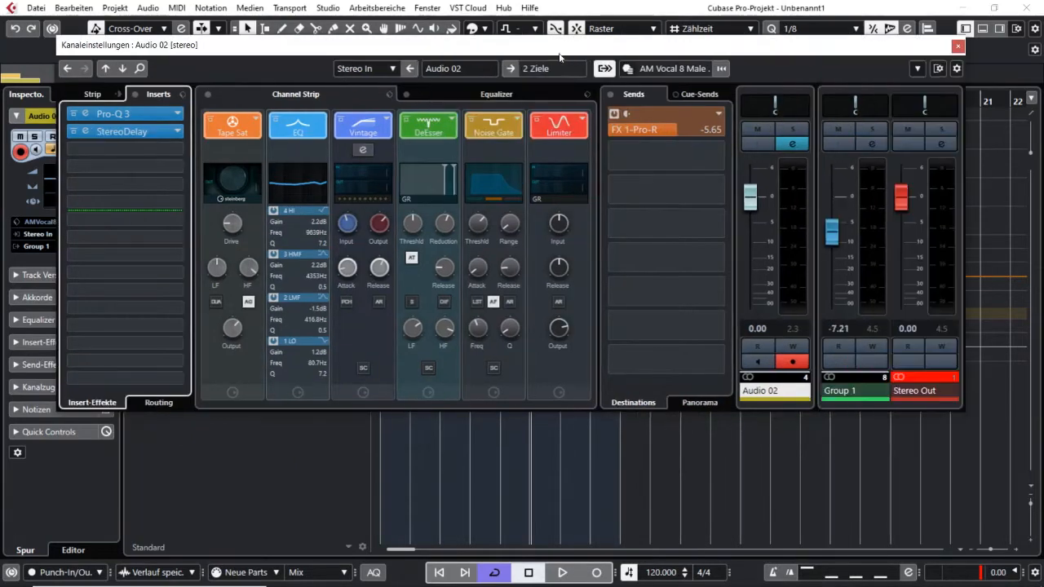
left_click_drag(558, 53, 520, 60)
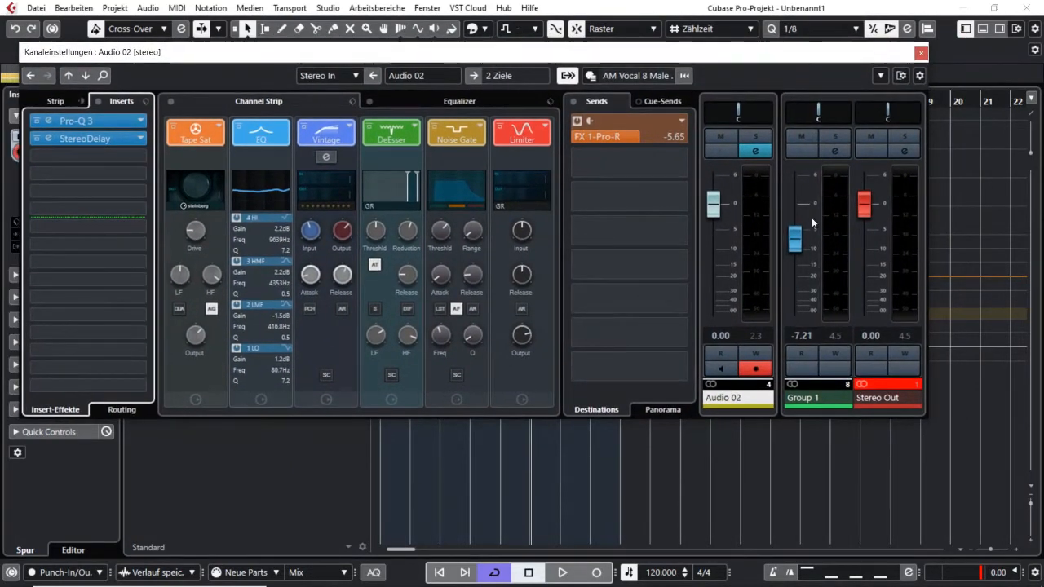
left_click(901, 75)
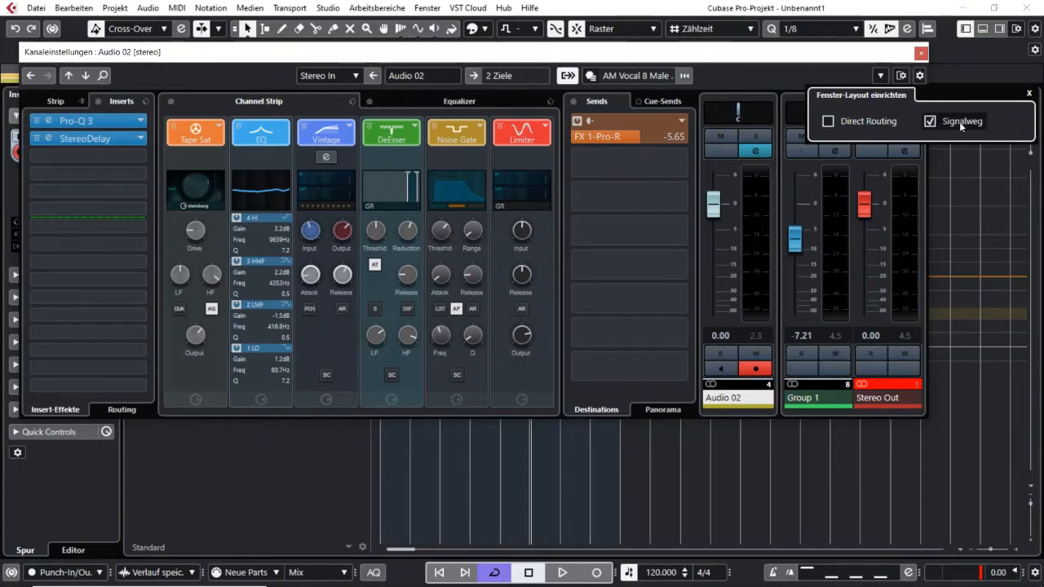
left_click(930, 122)
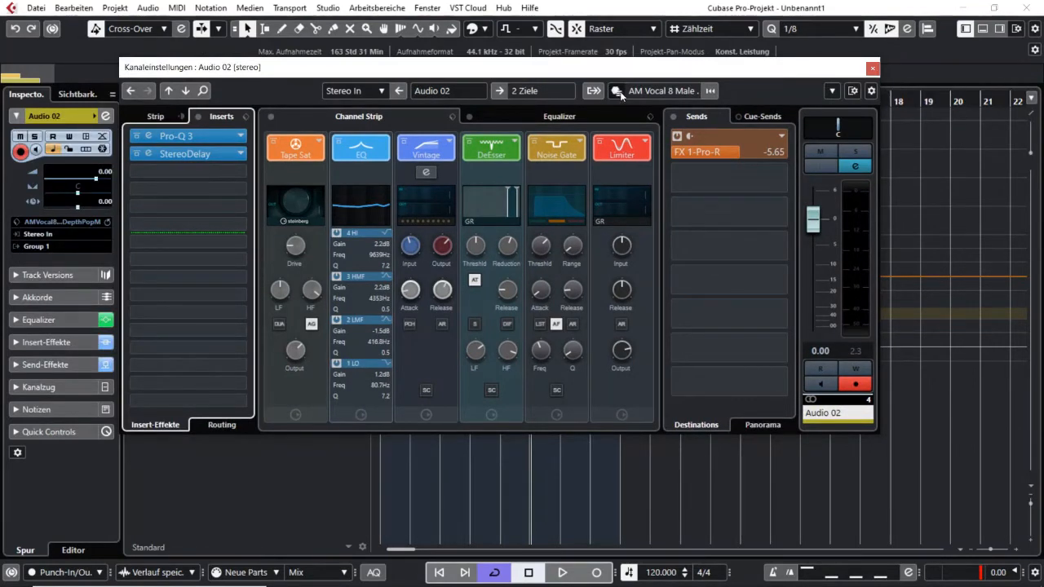
Browse the track presets for Audio 02 filtered to the Pop style, Piano category and Bright character, then close the browser without loading one.
left_click(617, 95)
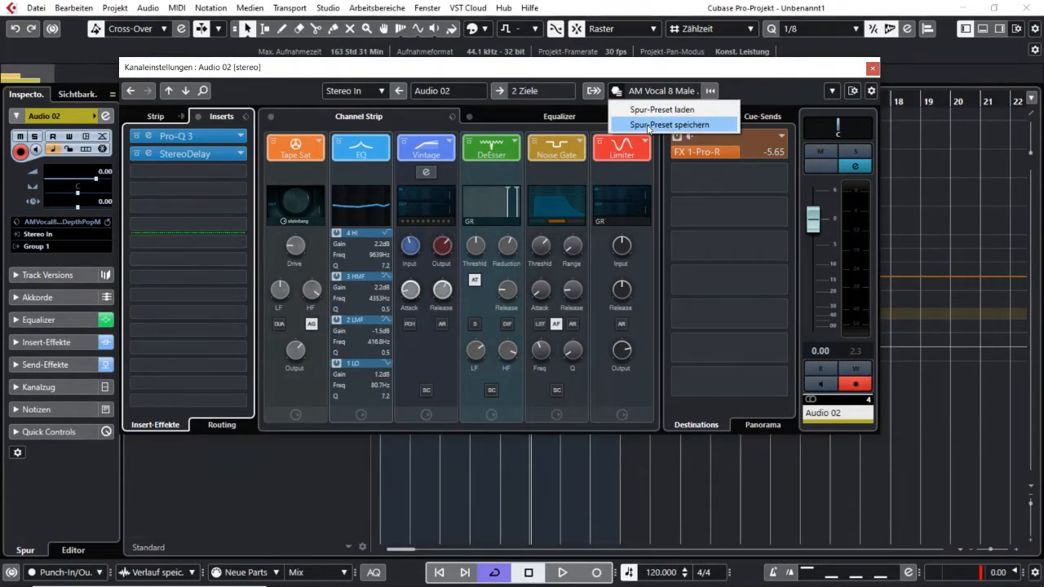
left_click_drag(785, 67, 817, 69)
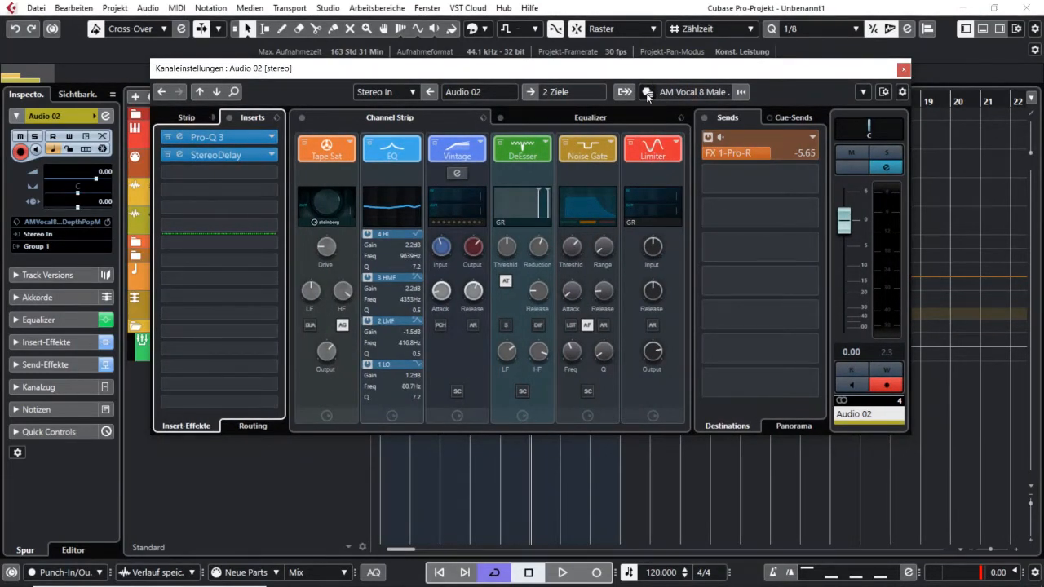
left_click(647, 93)
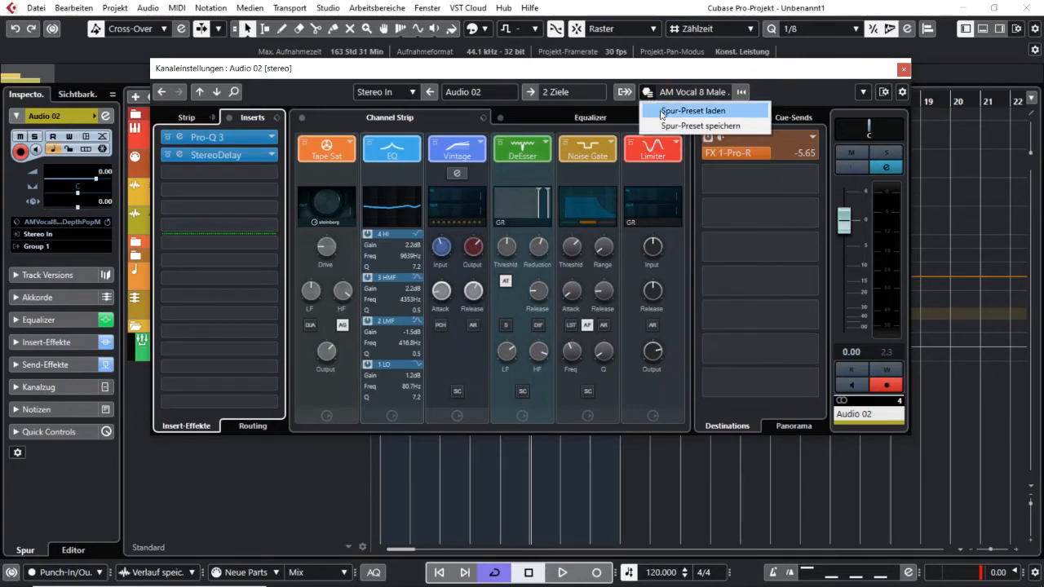
left_click(692, 110)
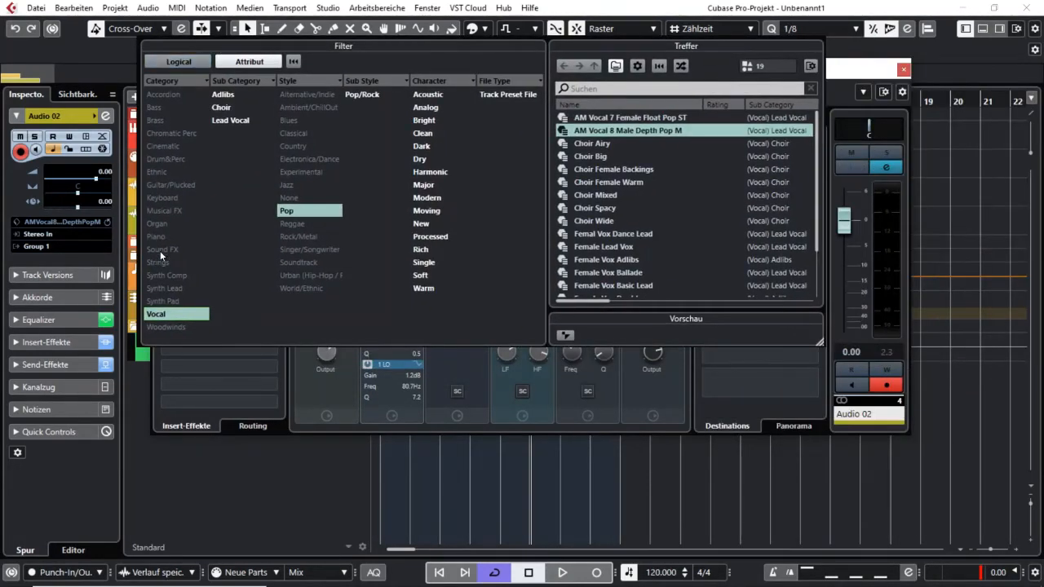
left_click(177, 314)
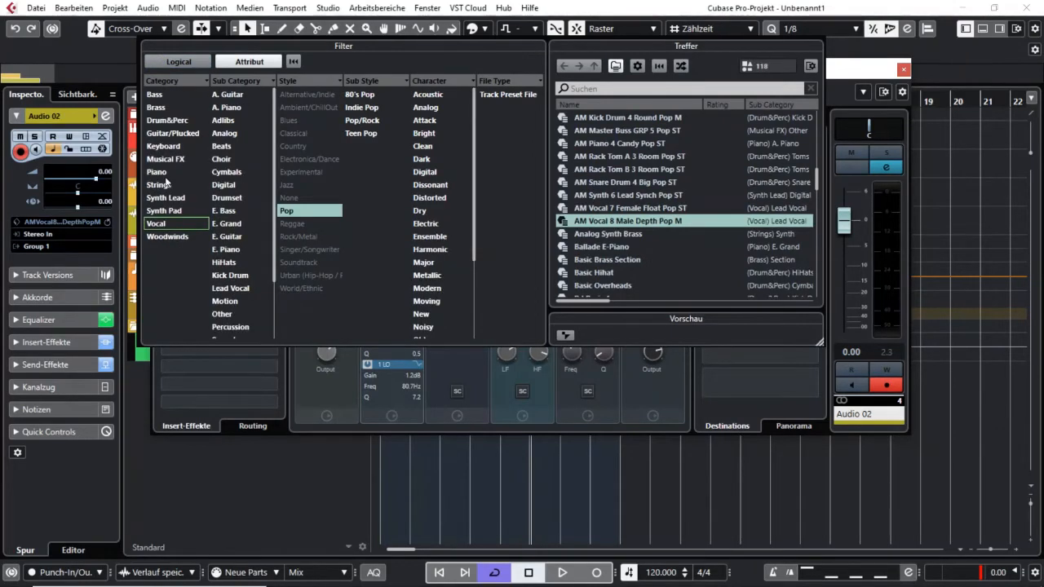
left_click(158, 172)
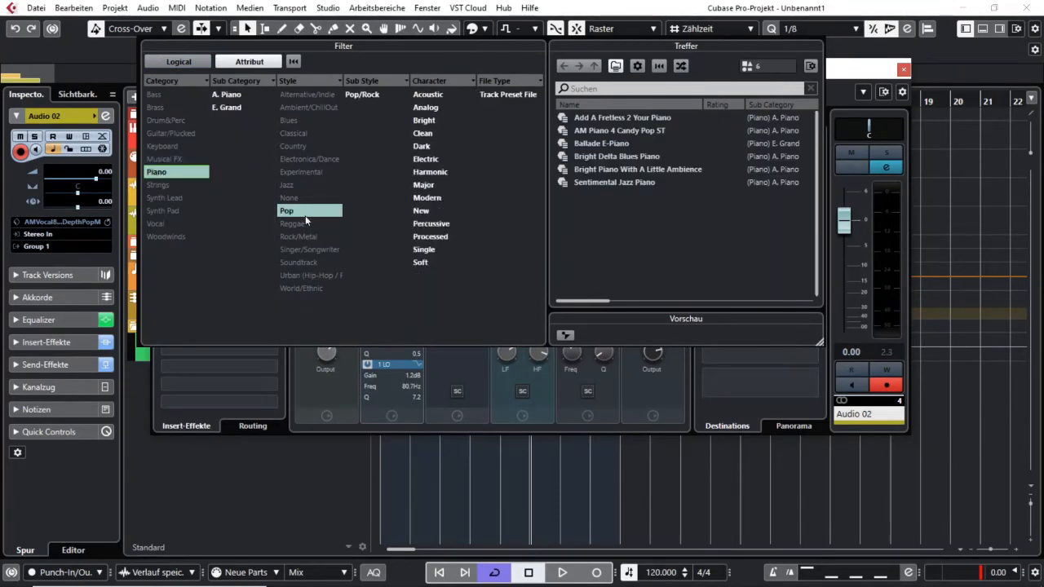
left_click(422, 122)
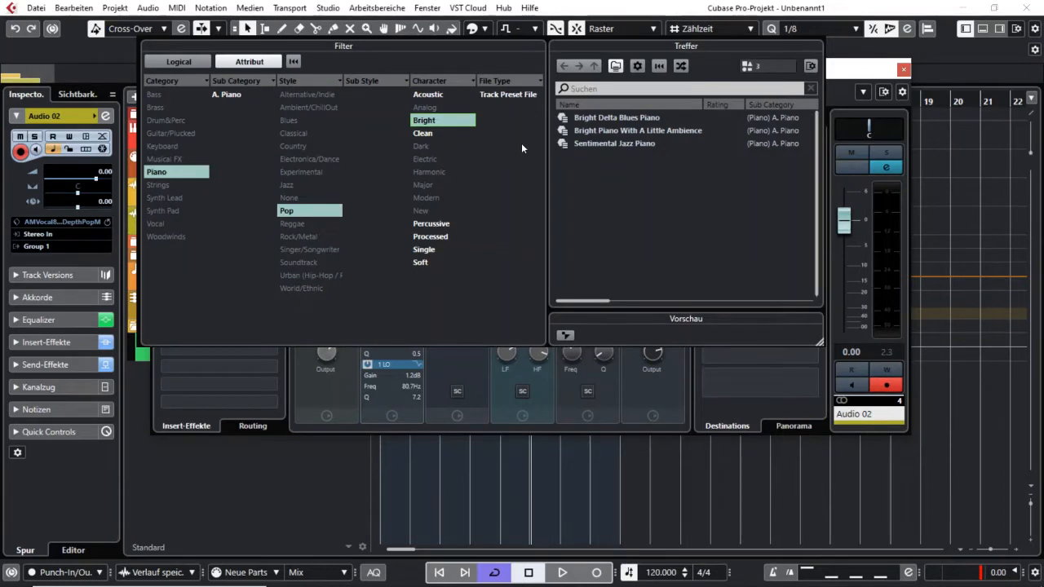
left_click(857, 80)
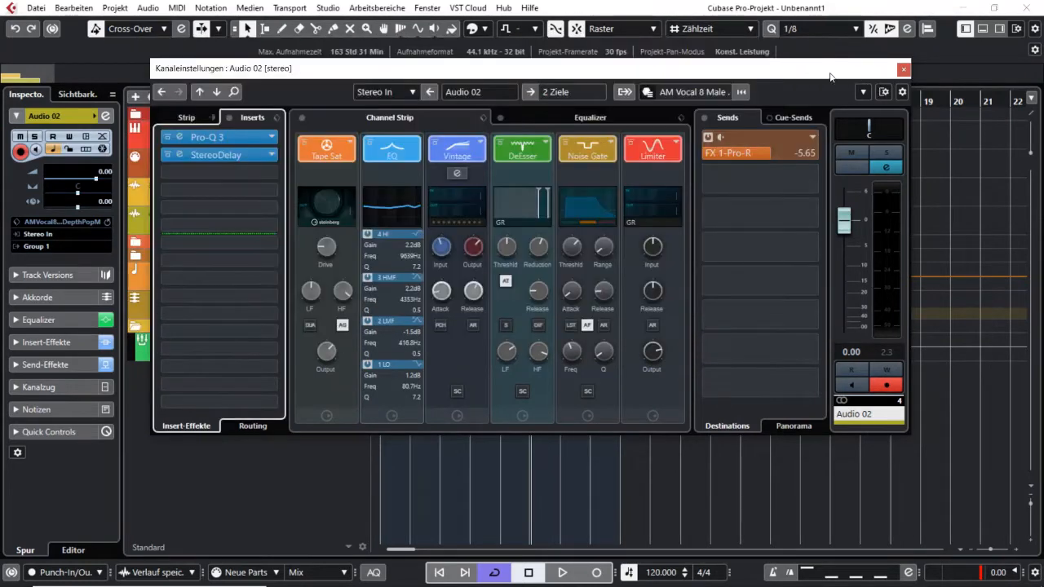
Copy the channel settings of Audio 02.
left_click(885, 101)
left_click(833, 90)
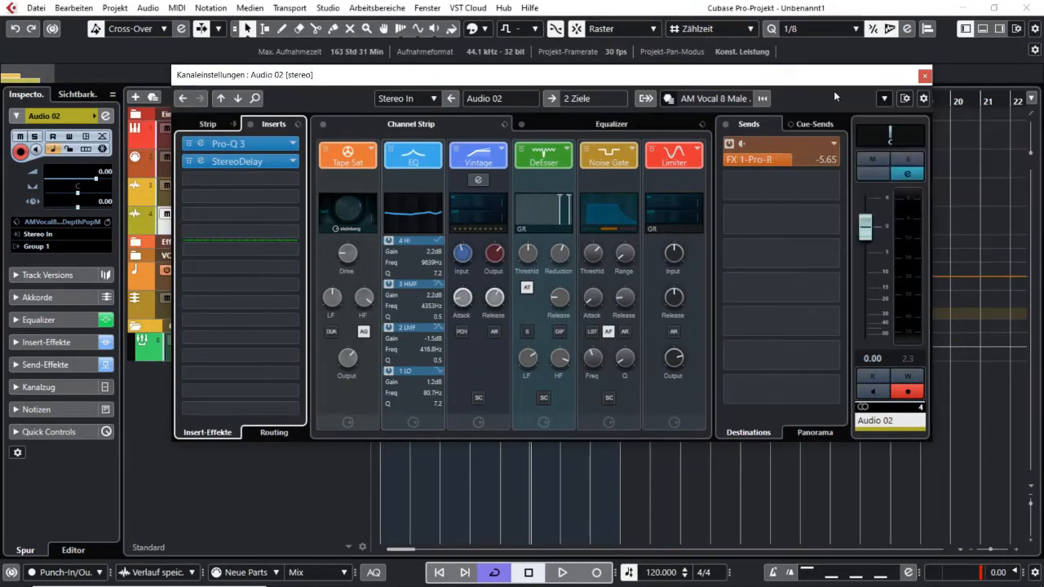
left_click(887, 102)
left_click_drag(855, 77, 850, 66)
left_click(879, 88)
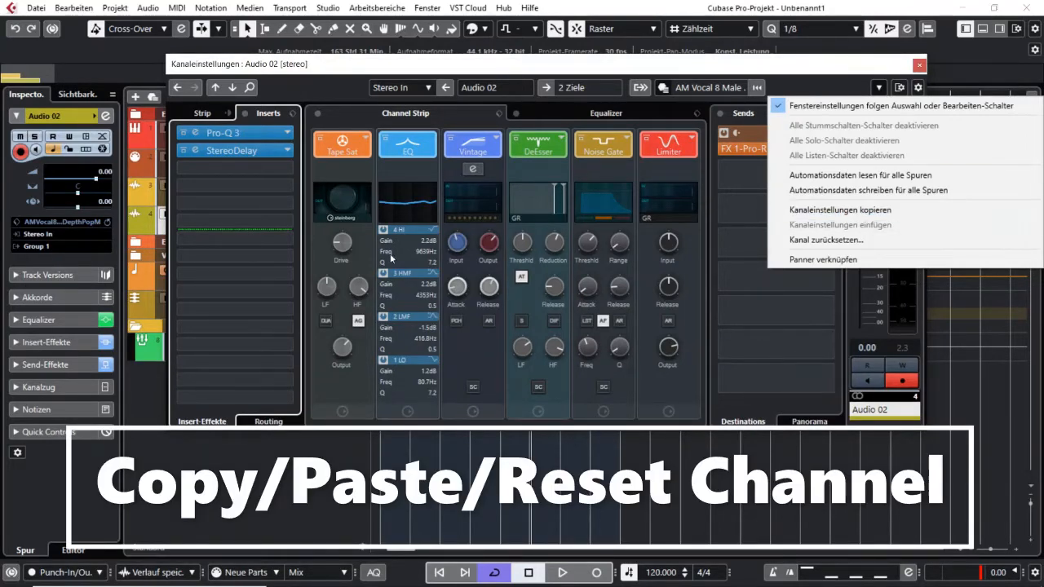
left_click(840, 210)
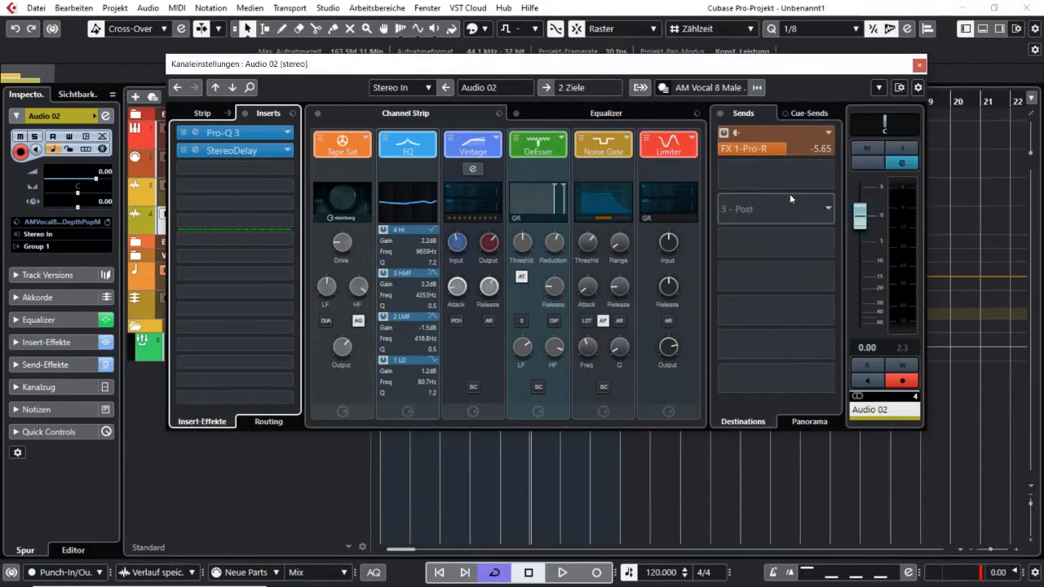
Navigate to the HALion Sonic SE 01 channel, paste the copied channel settings onto it and review the remaining channel functions.
left_click_drag(283, 65, 303, 55)
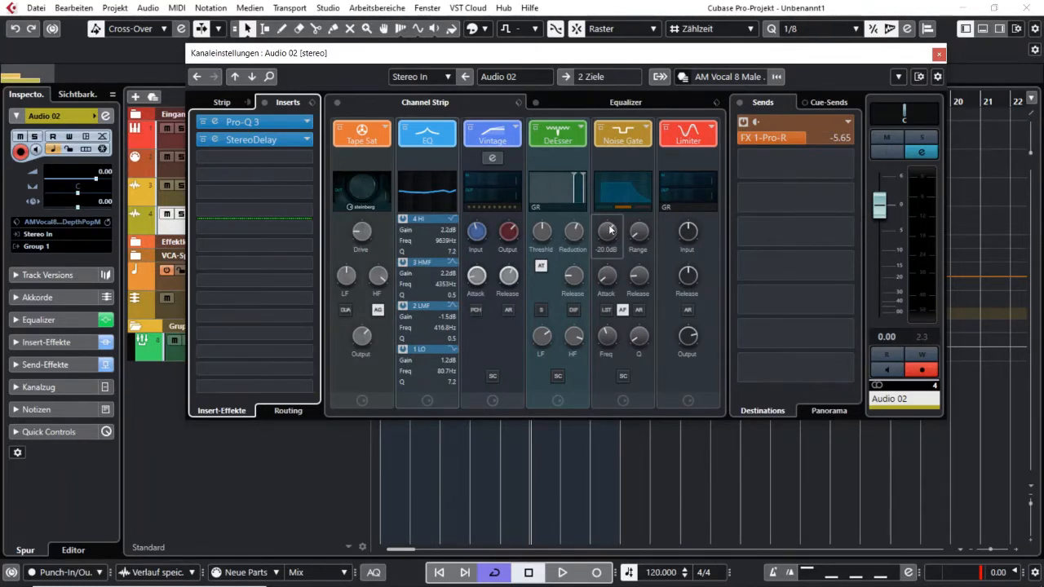
left_click(898, 77)
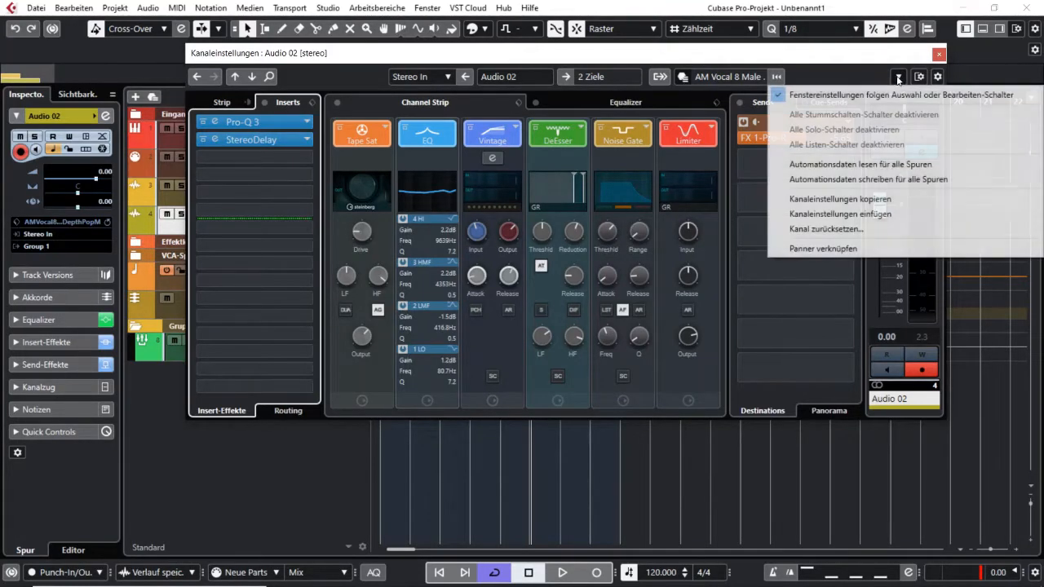
left_click(324, 66)
left_click_drag(324, 65, 446, 65)
left_click(354, 78)
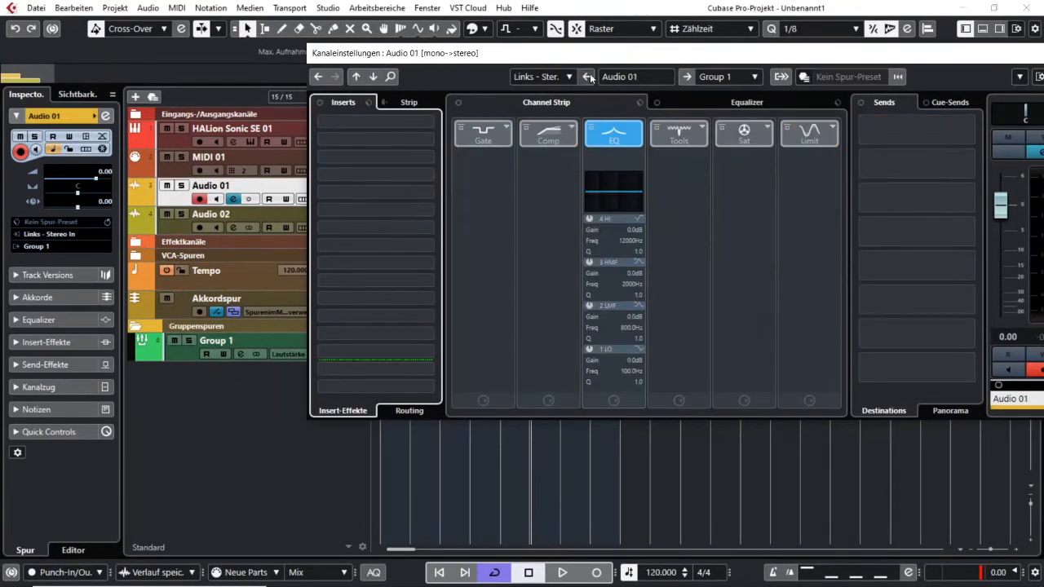
left_click_drag(582, 66, 454, 47)
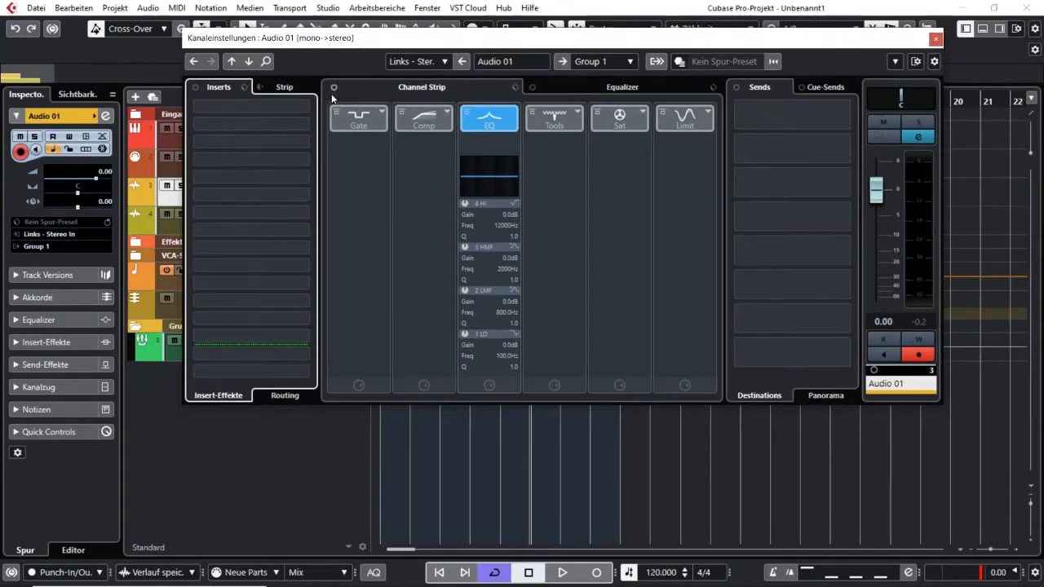
left_click(232, 62)
left_click(895, 61)
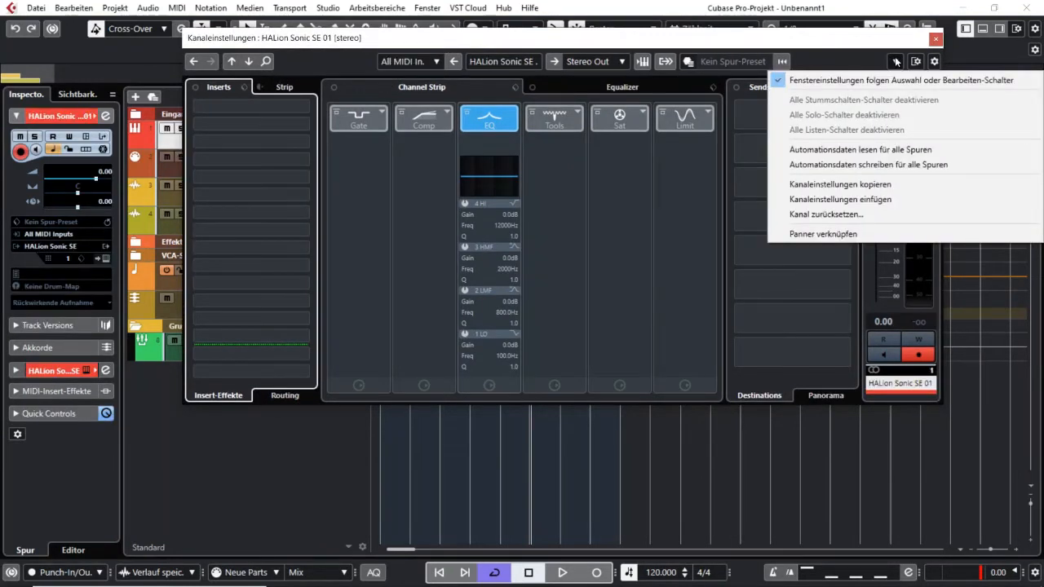
left_click(861, 198)
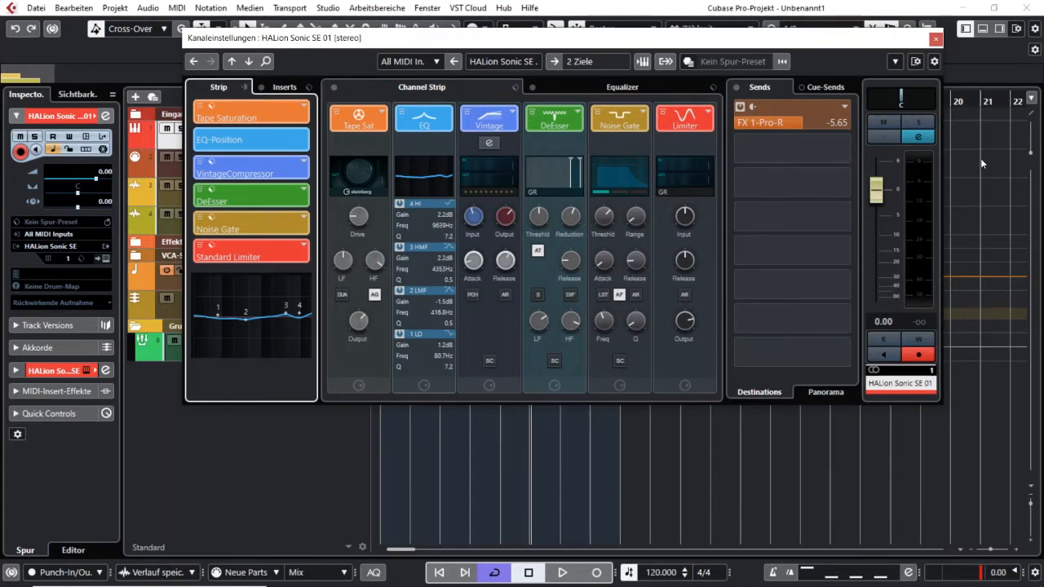
left_click(894, 61)
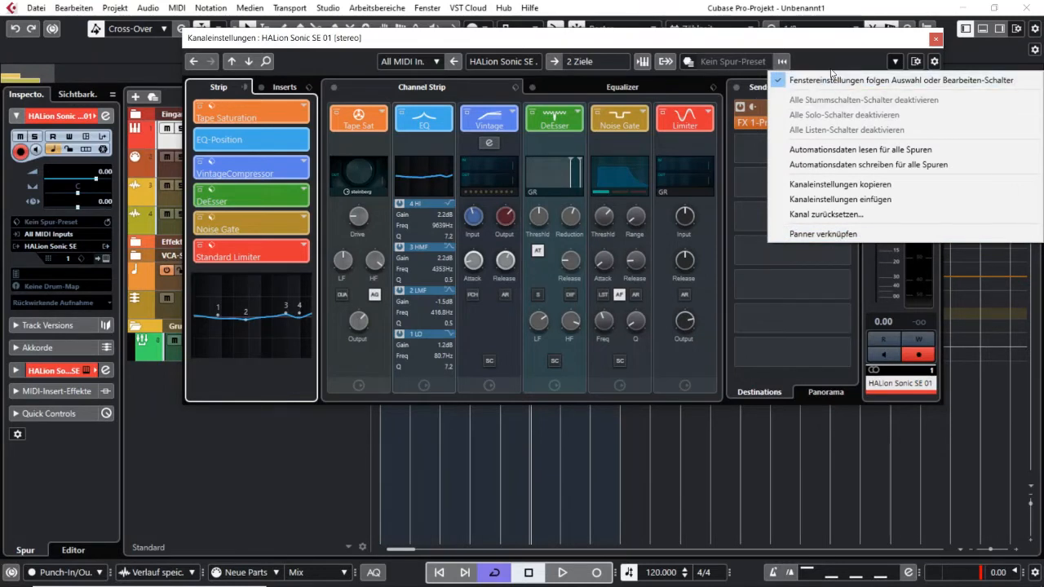
left_click(855, 39)
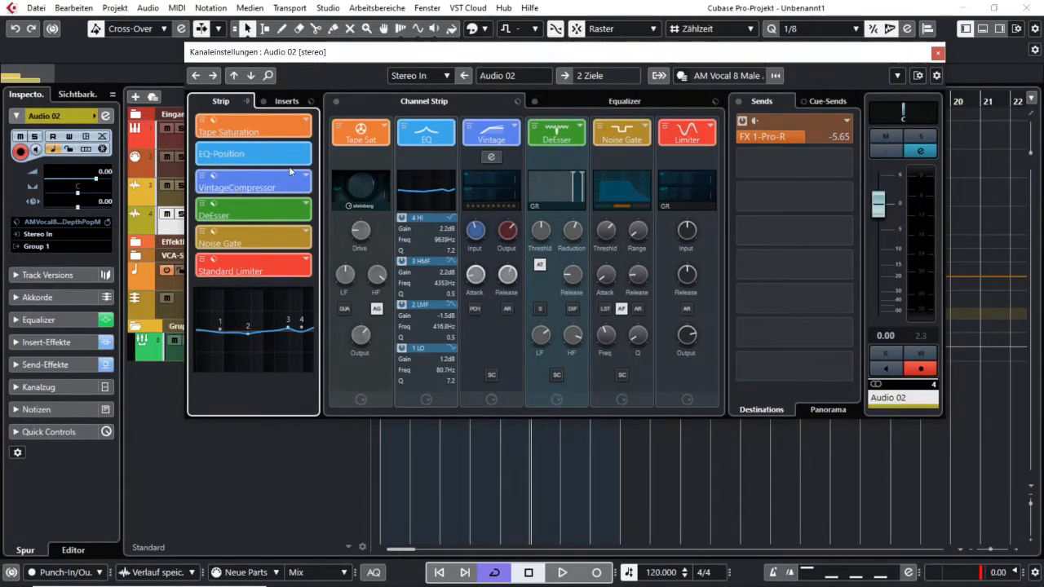
Examine Audio 02's Inserts, Equalizer, Cue-Sends, Sends, Panorama, Destinations, Routing, Insert-Effekte and Strip views in turn.
left_click(273, 102)
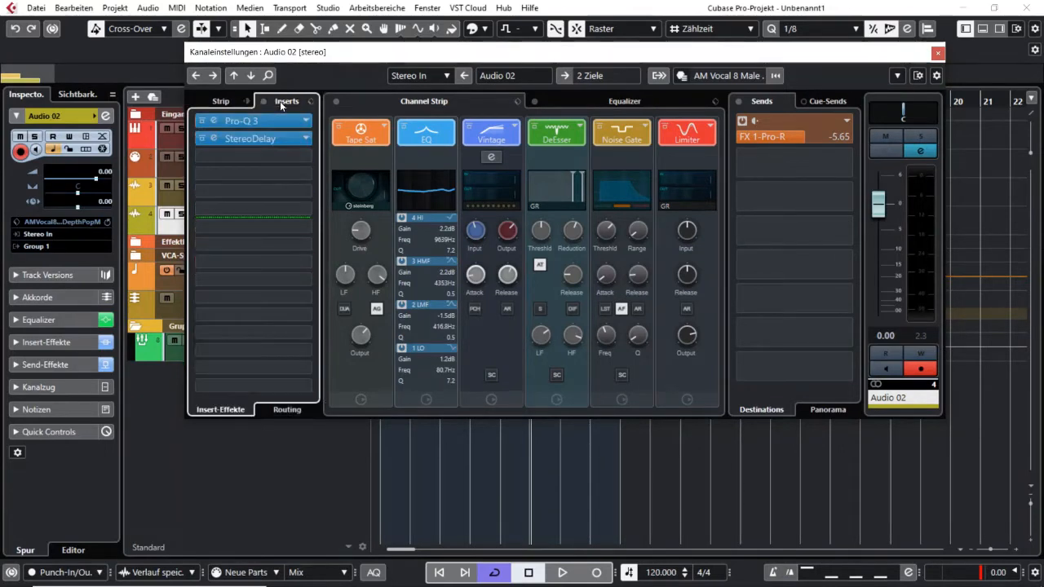
left_click(602, 102)
left_click(826, 102)
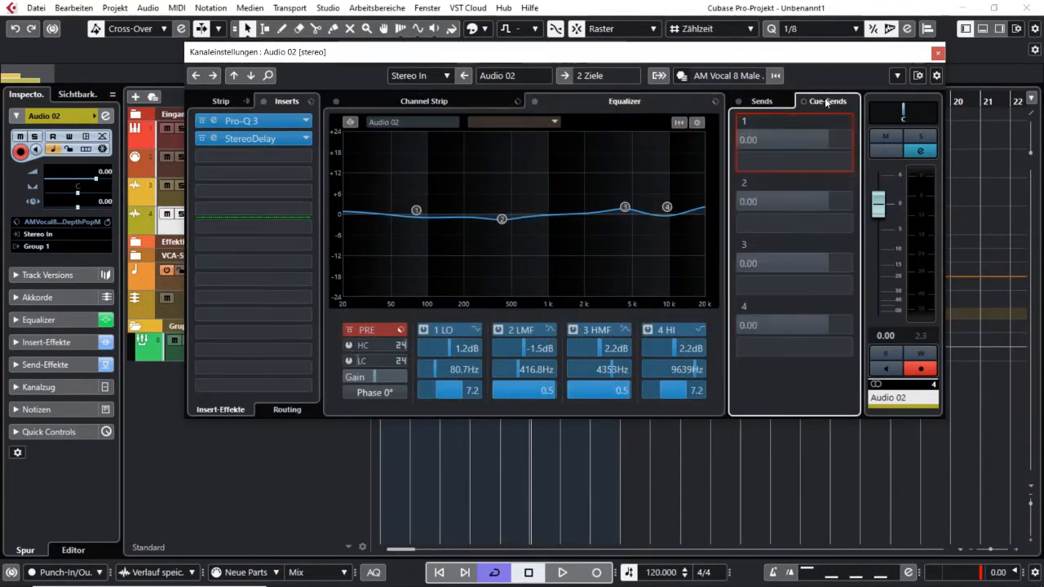
left_click(759, 102)
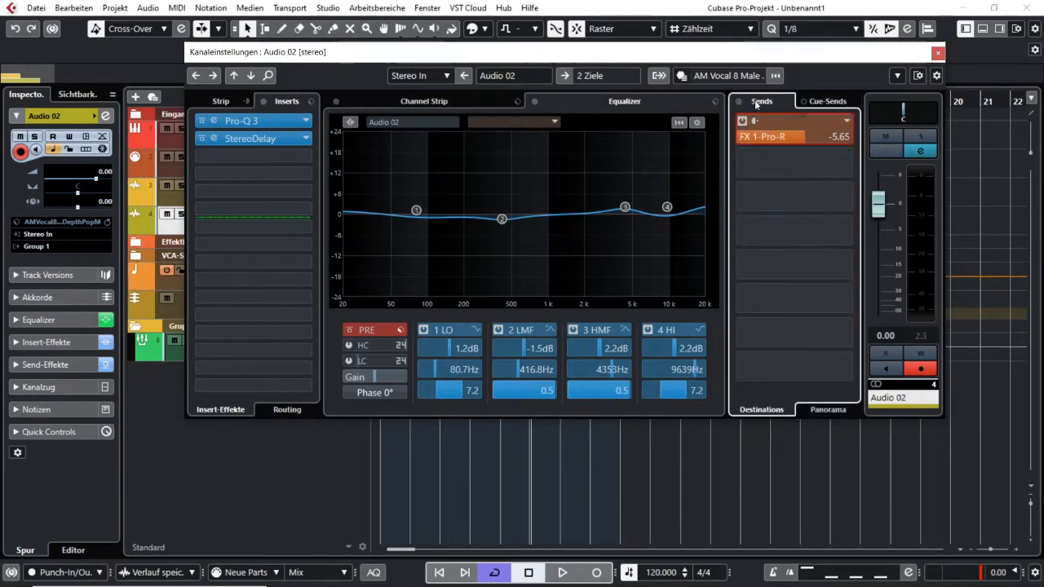
left_click(828, 411)
left_click(768, 411)
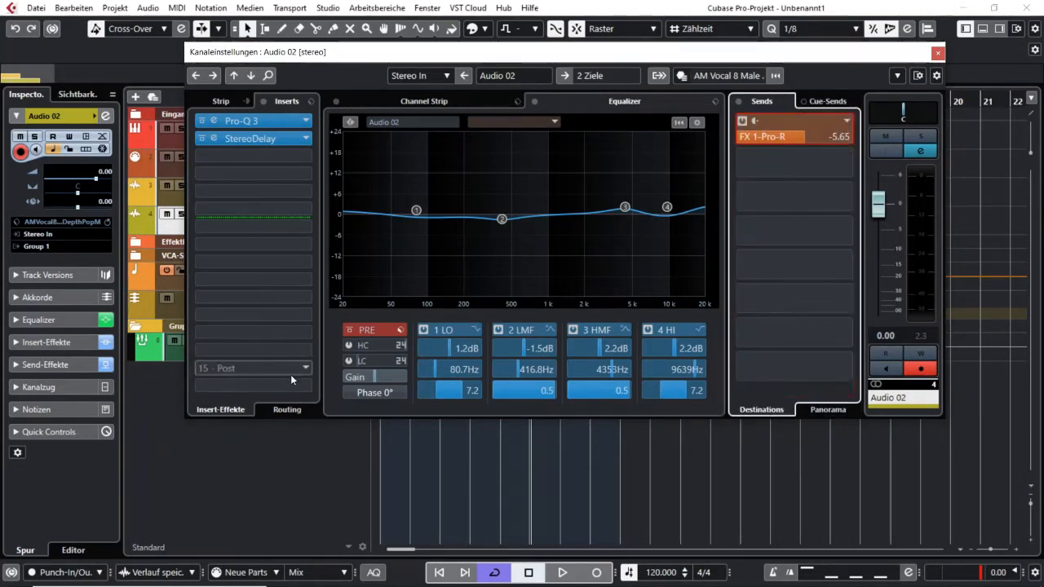
left_click(280, 413)
left_click(227, 413)
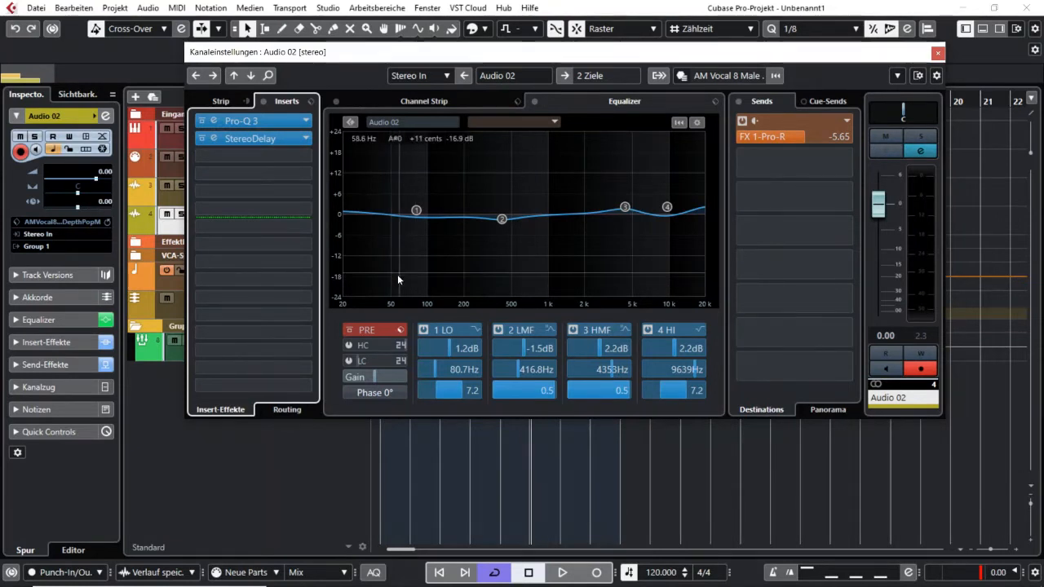
left_click(220, 101)
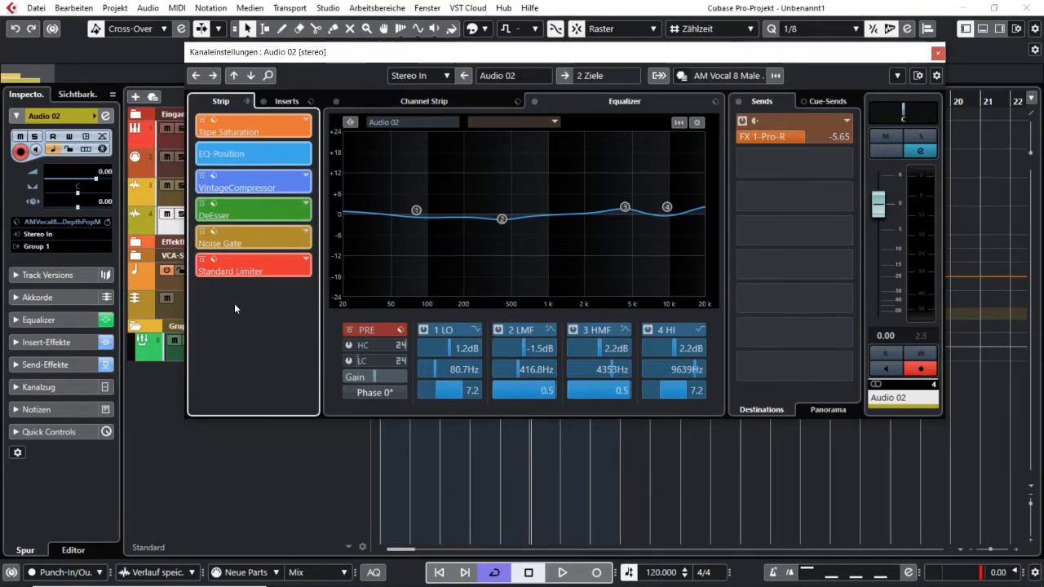
Compare Audio 02's Channel Strip and Equalizer views, and move EQ band 2 to about 368.9 Hz with a gain of about -4.3 dB.
left_click(399, 101)
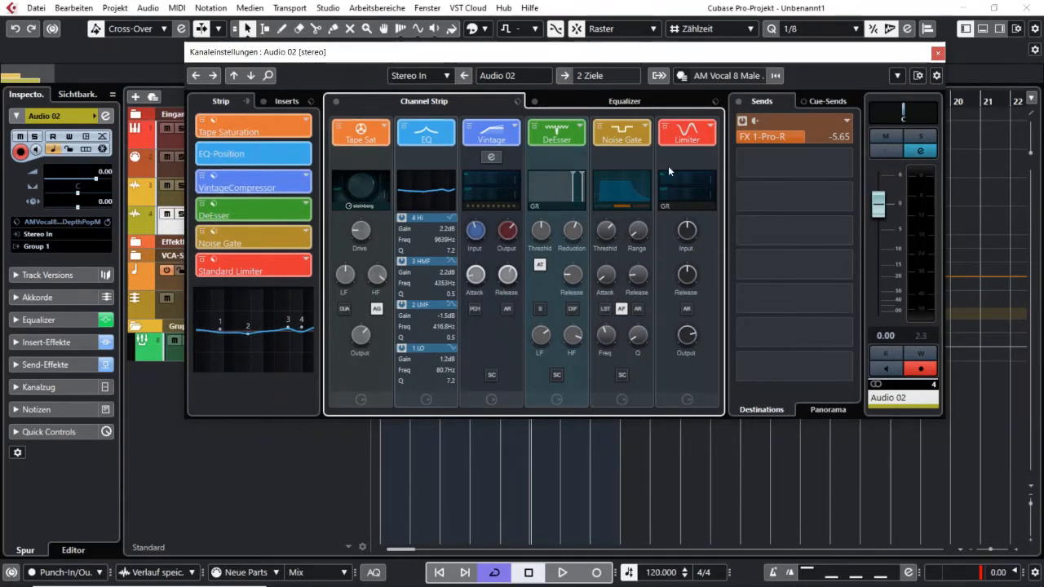
left_click(657, 104)
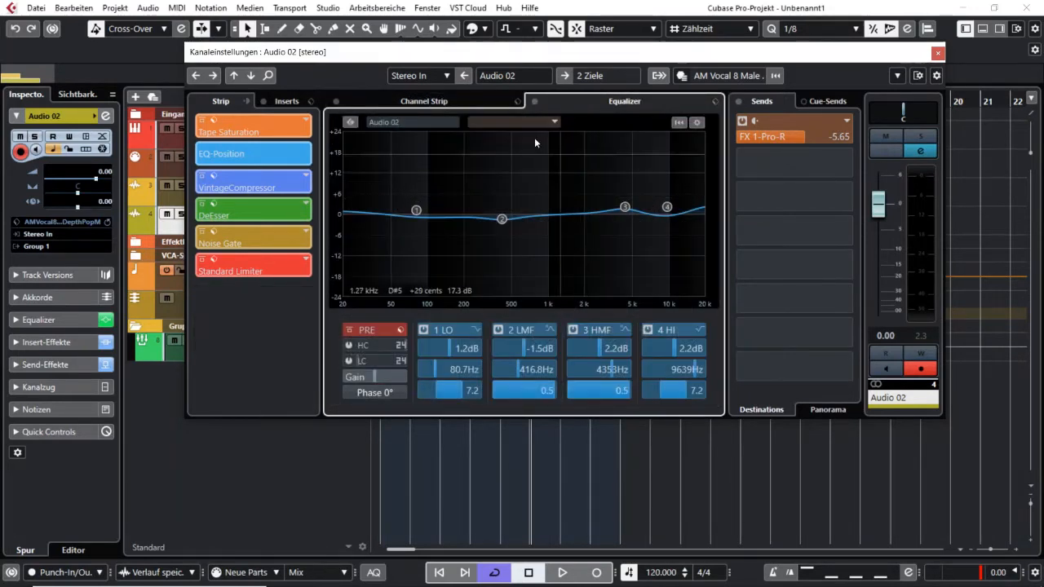
left_click(461, 102)
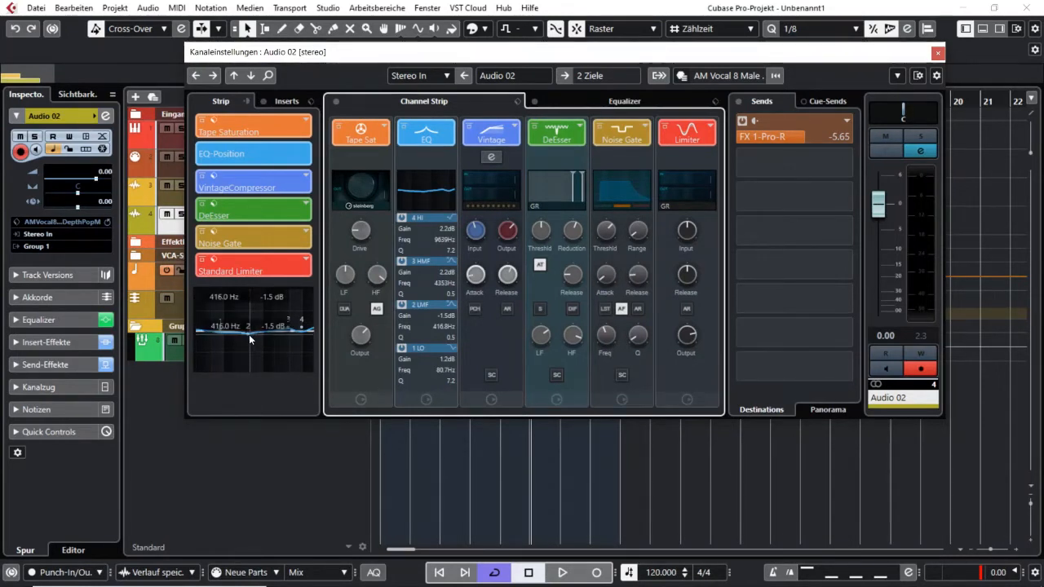
left_click_drag(247, 333, 244, 342)
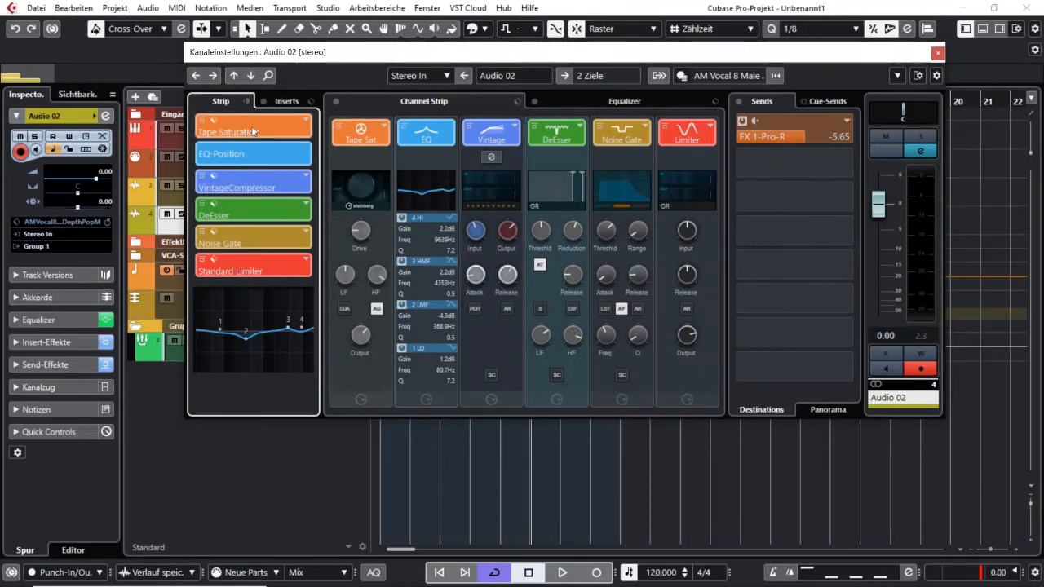
Review the alternative saturation modules for the Strip's Tape Saturation slot without replacing it, and toggle the module's bypass on and back off.
left_click(307, 121)
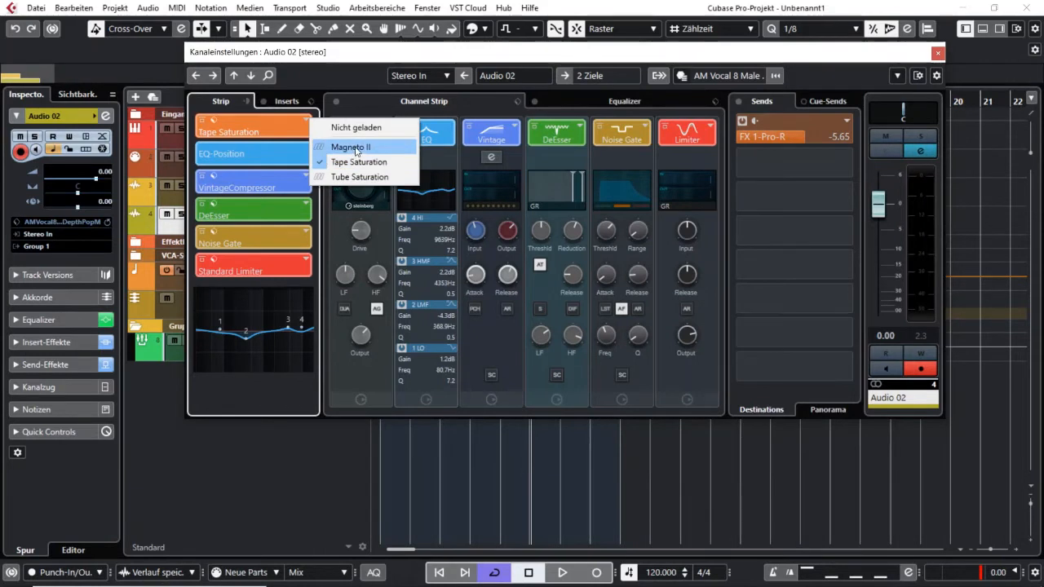
left_click(243, 126)
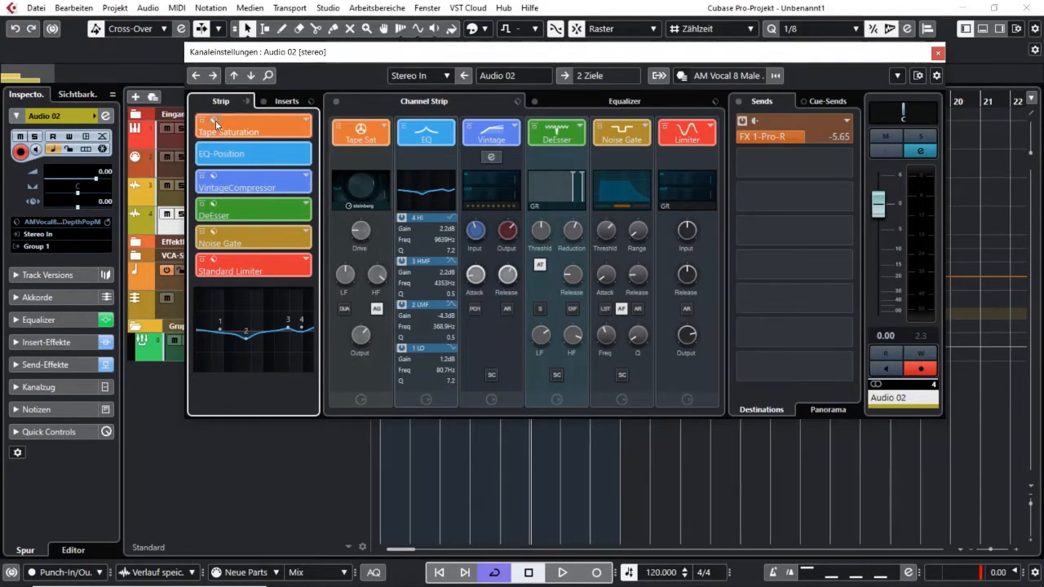
left_click(216, 124)
left_click(226, 102)
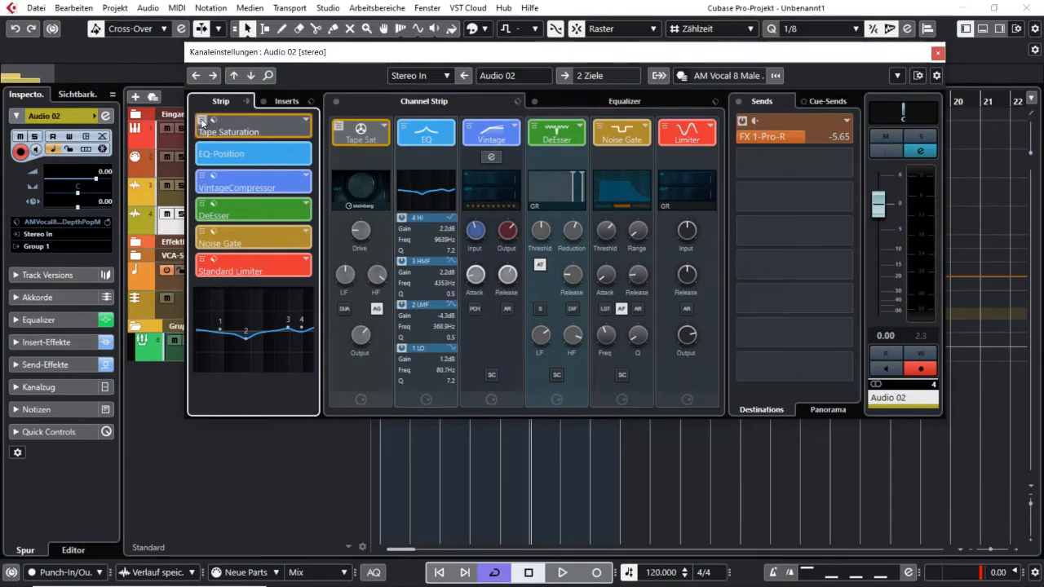
left_click(202, 123)
left_click(203, 123)
left_click(202, 123)
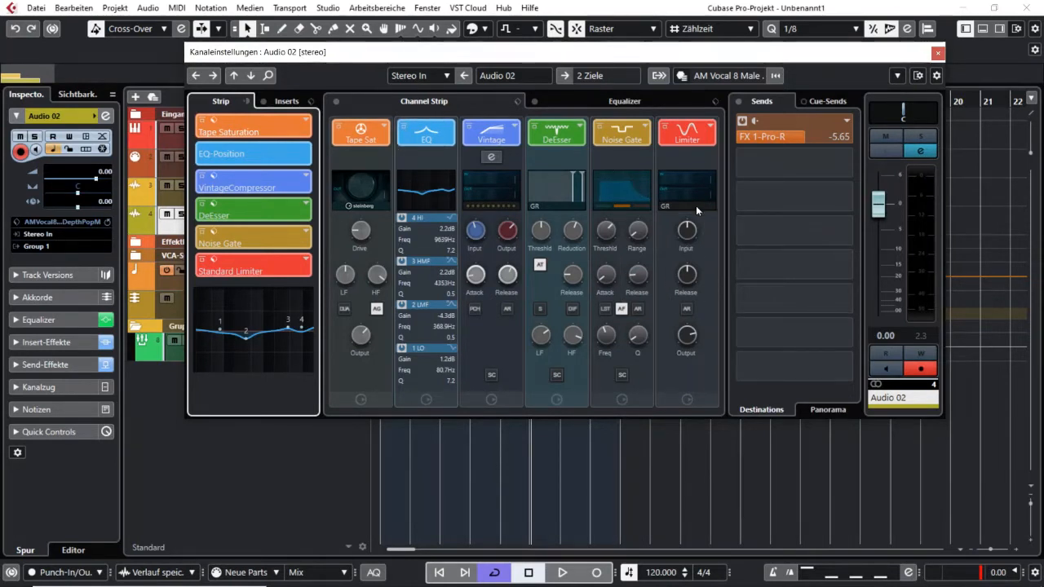
Examine Audio 02's Inserts, including the routing options for Pro-Q 3 and the effect chain preset options, without choosing any.
left_click(289, 102)
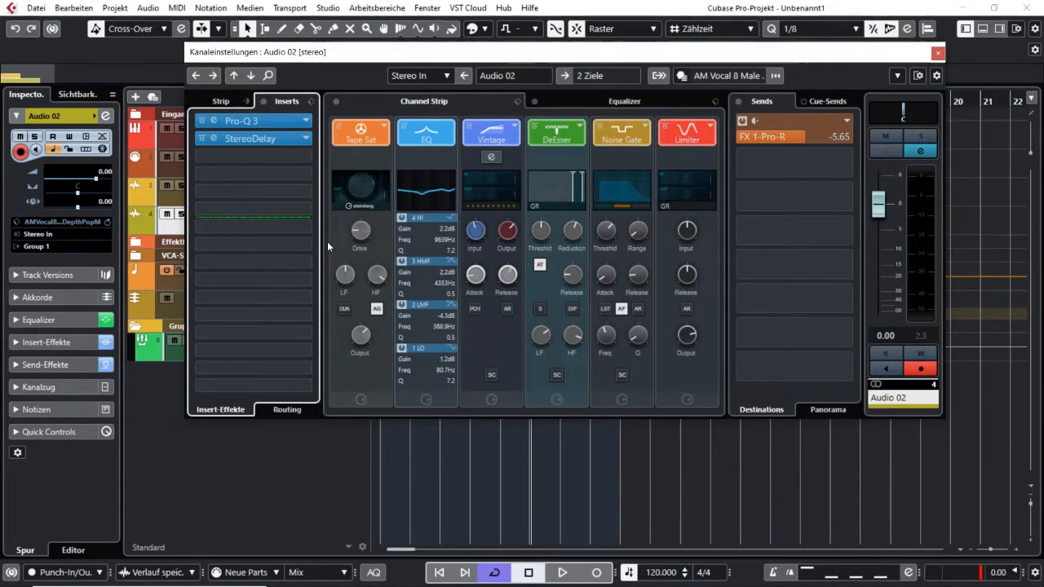
left_click(305, 411)
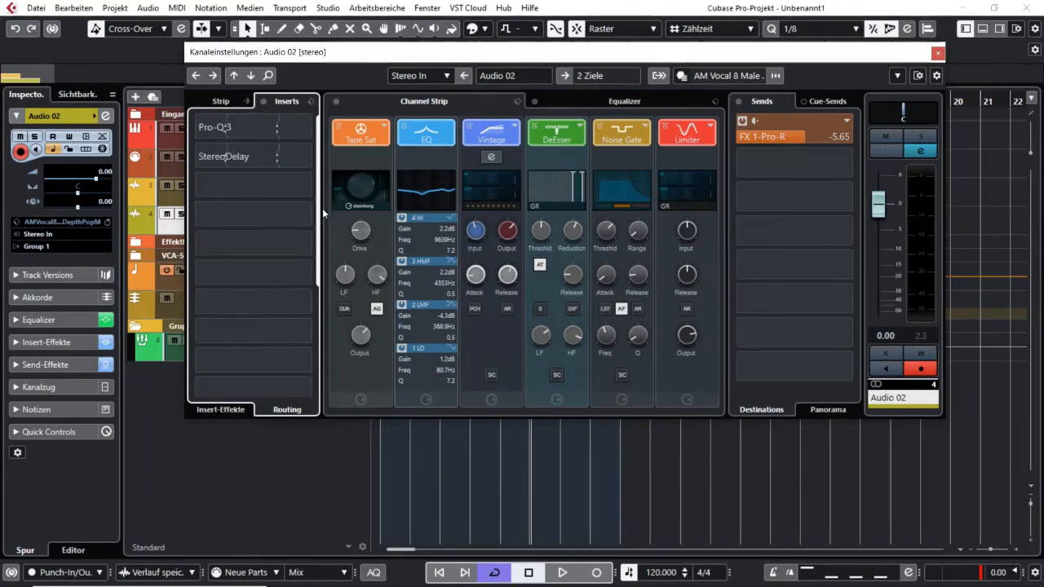
left_click(303, 130)
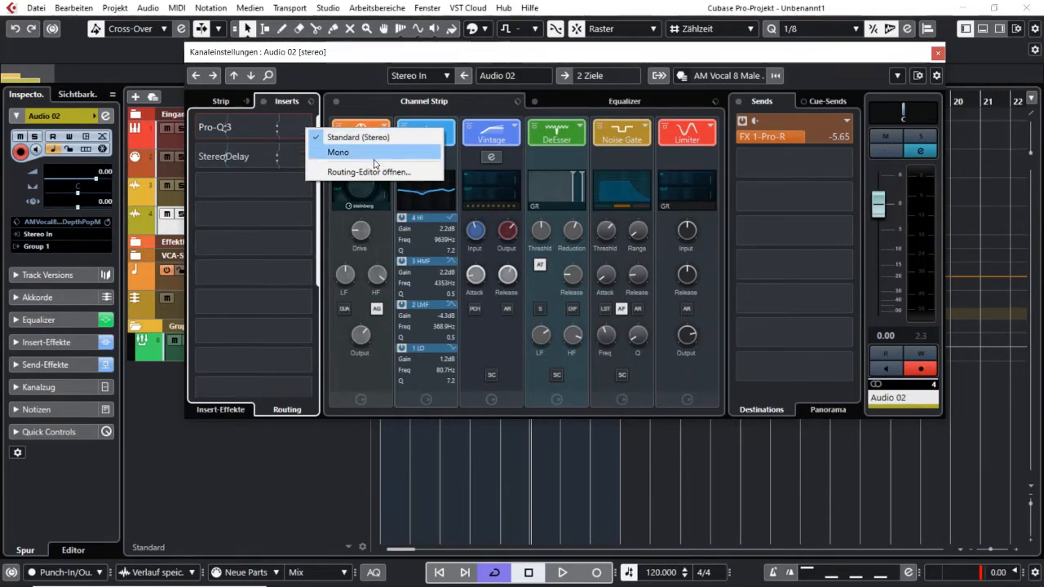
left_click(287, 102)
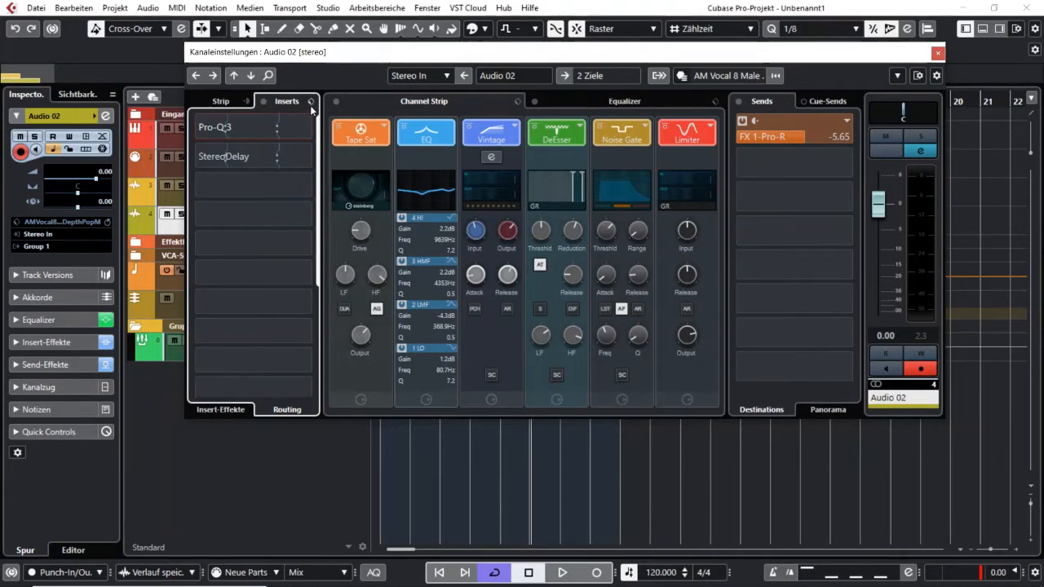
left_click(231, 411)
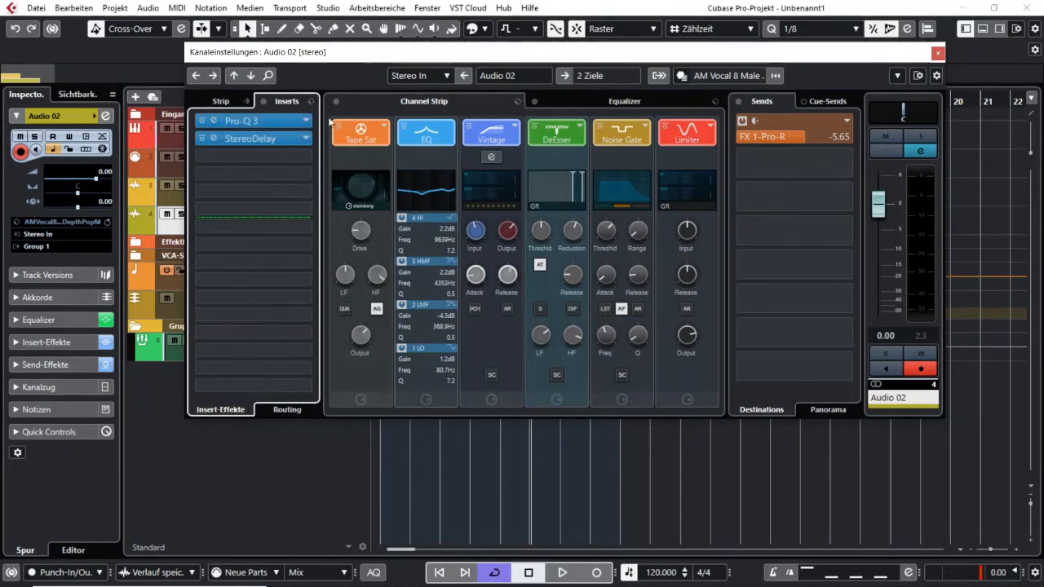
left_click(312, 102)
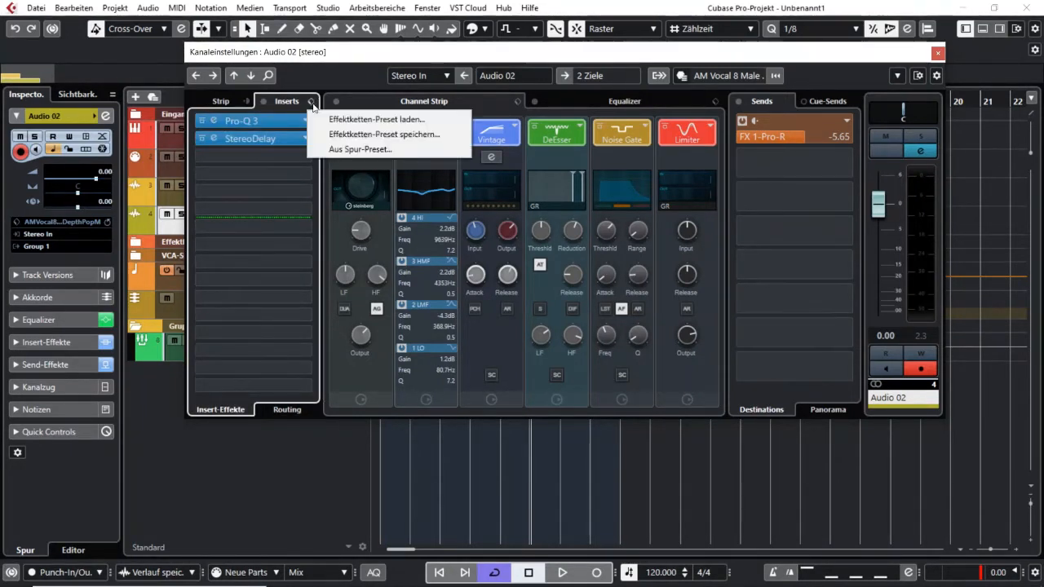
left_click(286, 102)
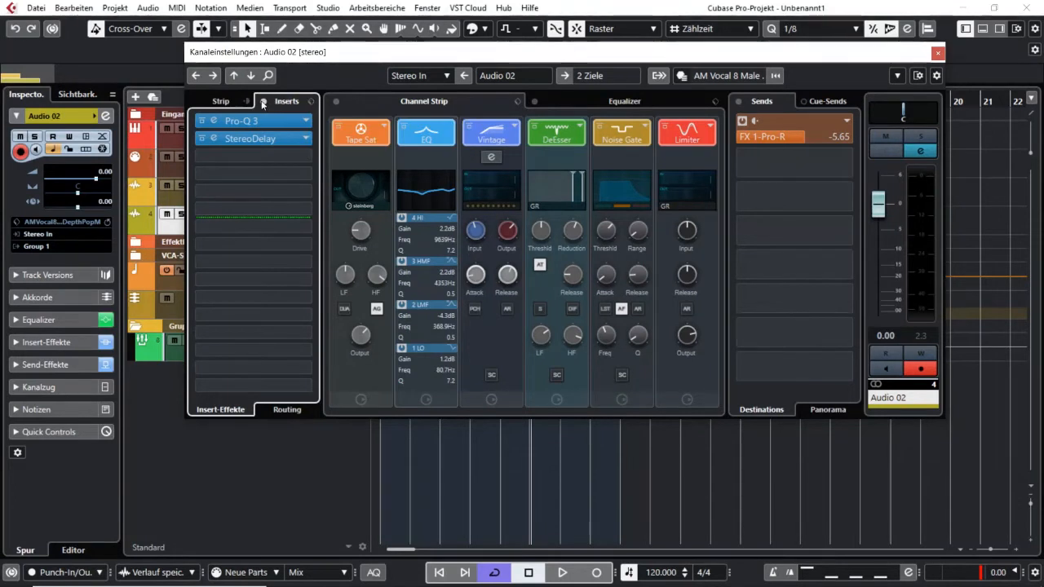
Toggle the bypass of all inserts on and back off, and move the pre/post divider down one slot to below insert slot 7.
left_click(263, 103)
left_click(263, 103)
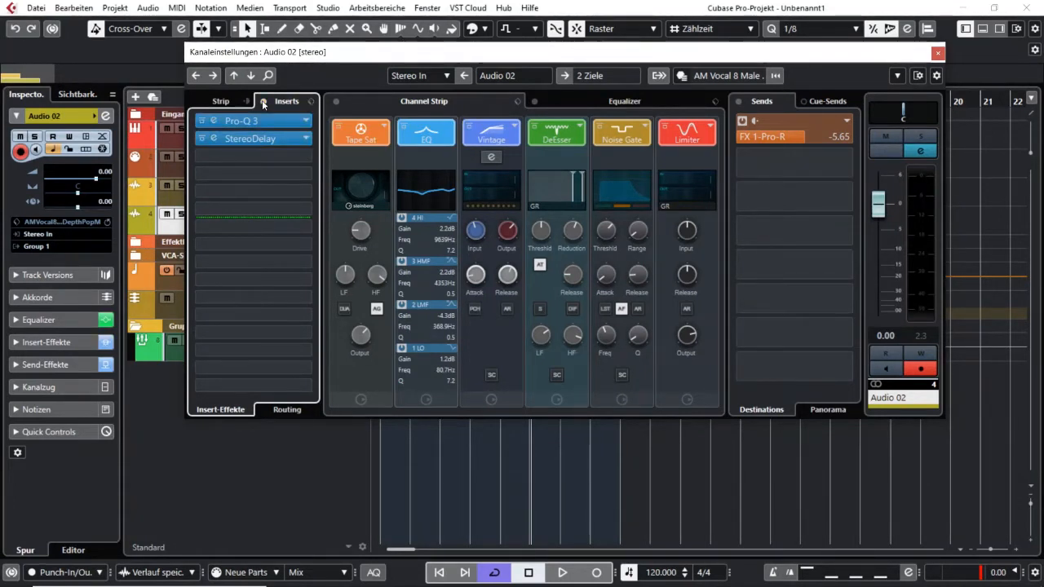
left_click(263, 103)
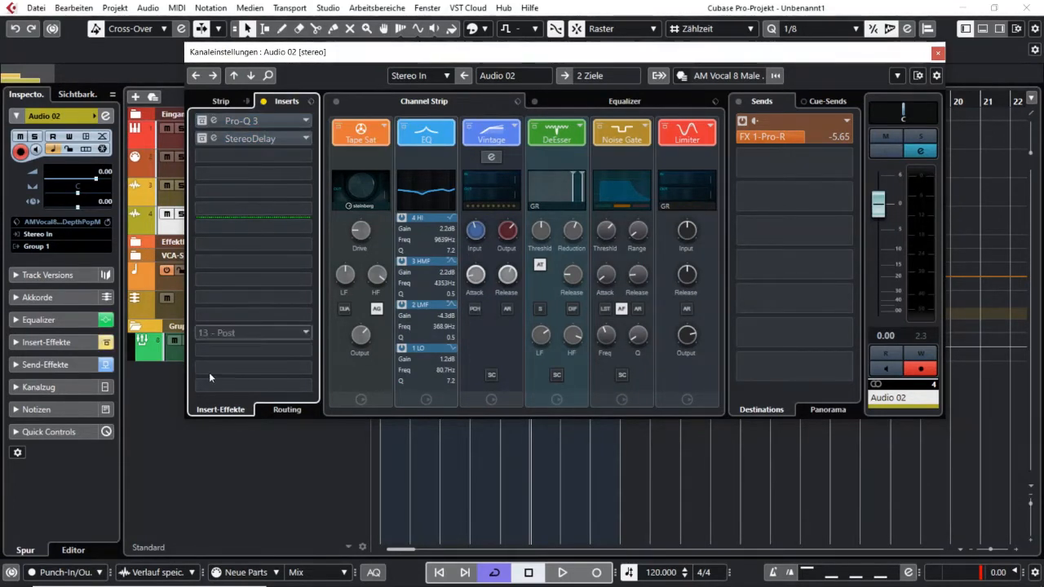
left_click(263, 103)
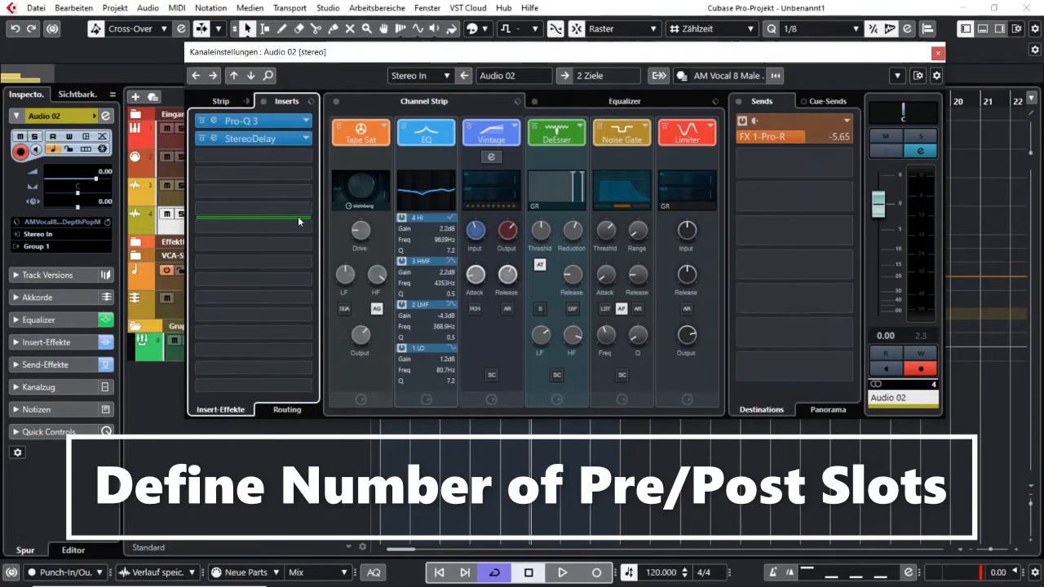
left_click_drag(298, 216, 250, 234)
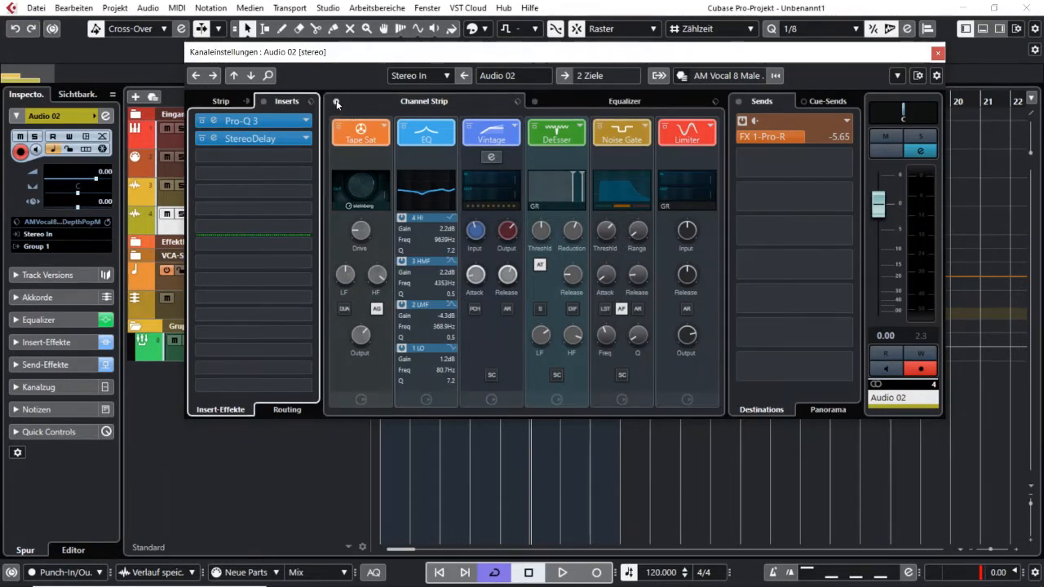
Bypass the entire Channel Strip of Audio 02 and reactivate it.
left_click(336, 103)
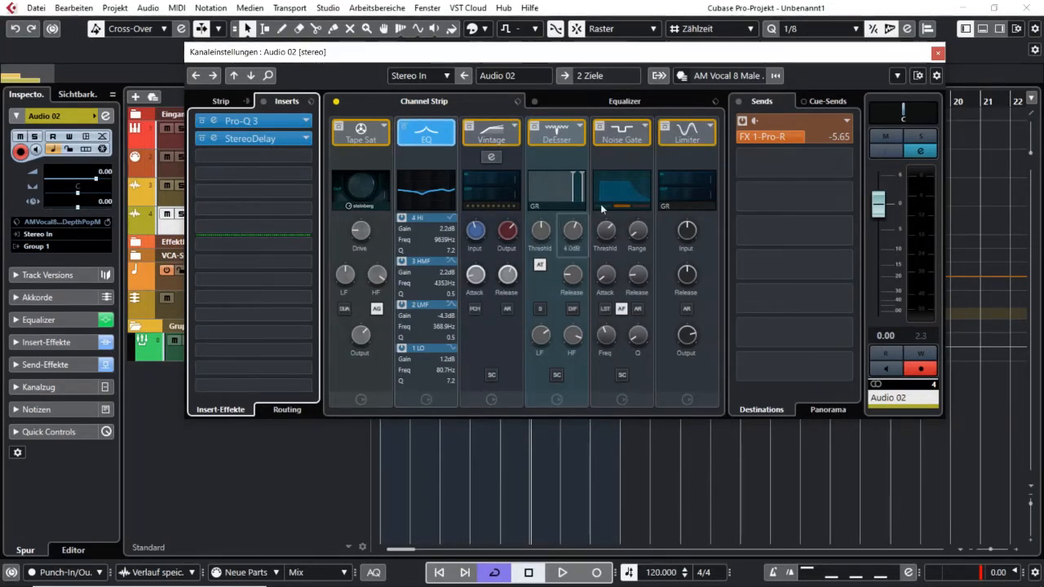
left_click(373, 101)
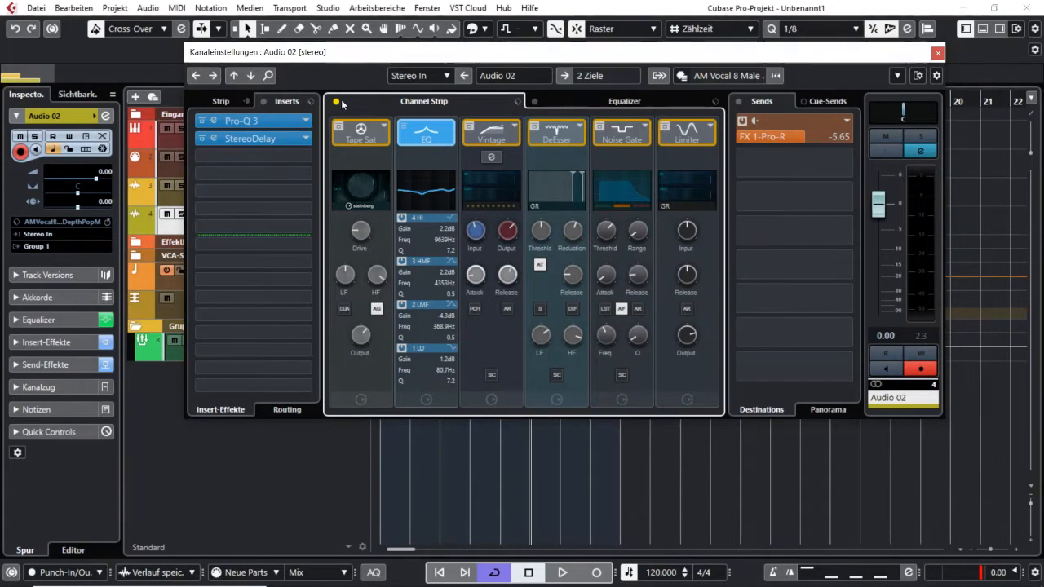
left_click(337, 102)
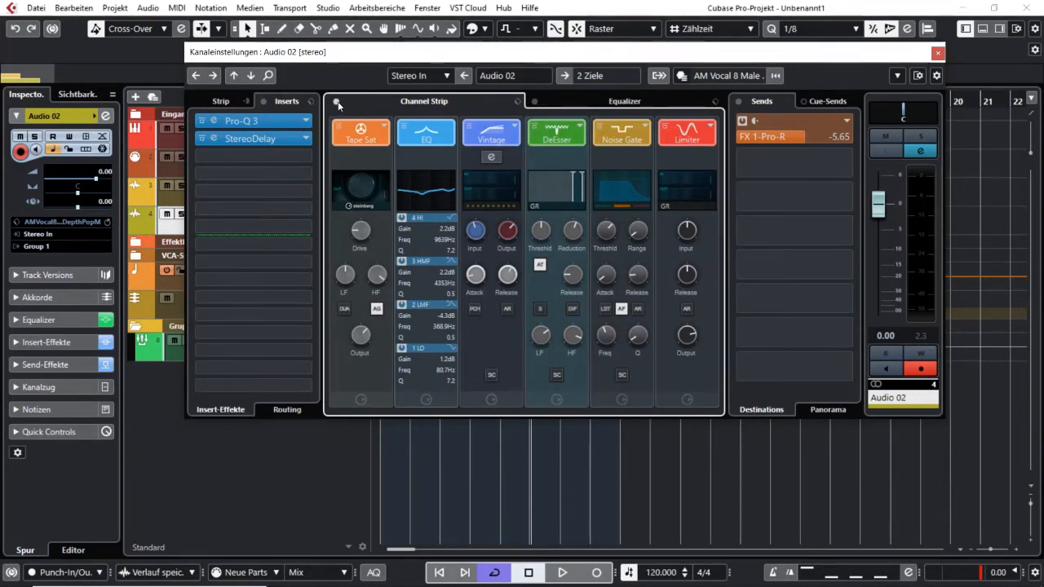
Request a reset of the Channel Strip rack and cancel it, and view the strip preset options without choosing one.
left_click(337, 102, "alt")
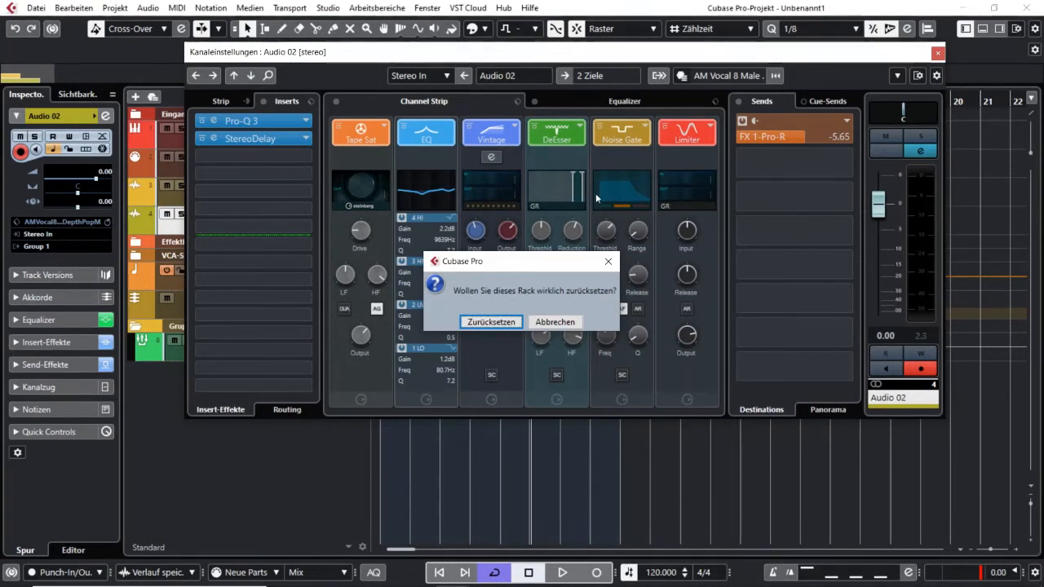
left_click(554, 322)
left_click(517, 101)
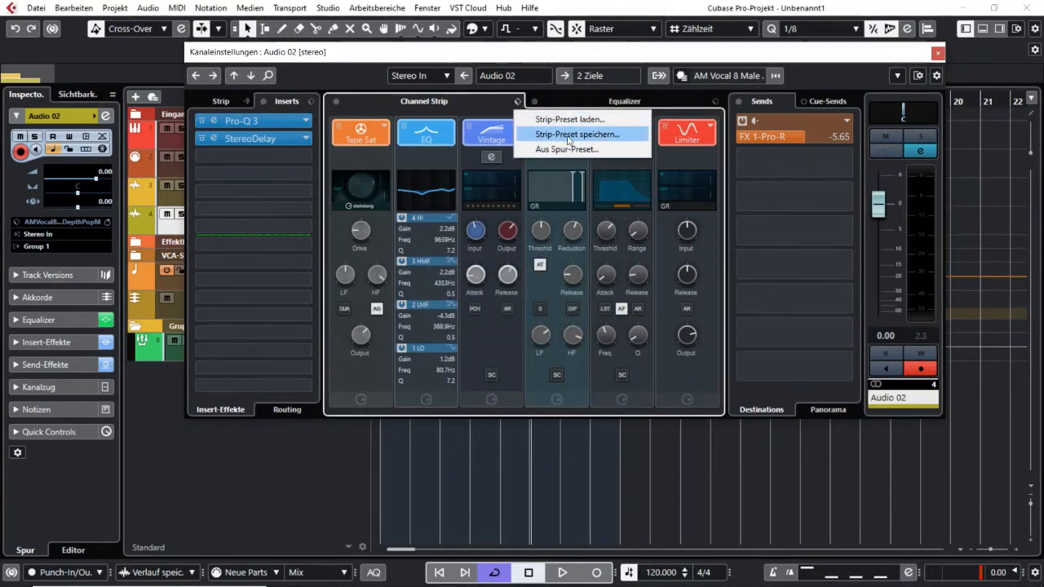
left_click(463, 102)
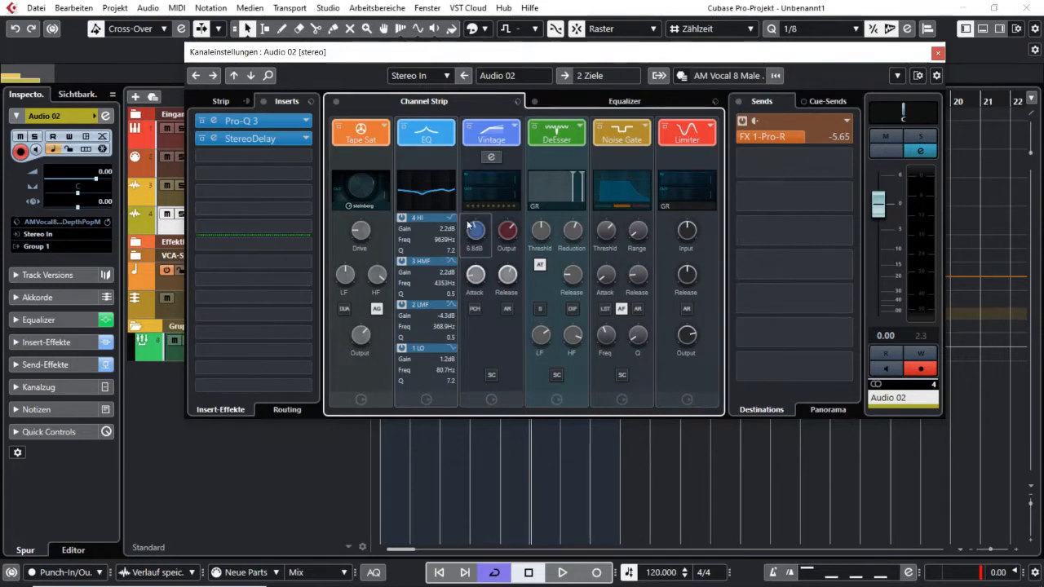
Toggle the Tape Sat module's bypass within the Channel Strip view and look through its saturation types, keeping Tape Saturation.
left_click(339, 126)
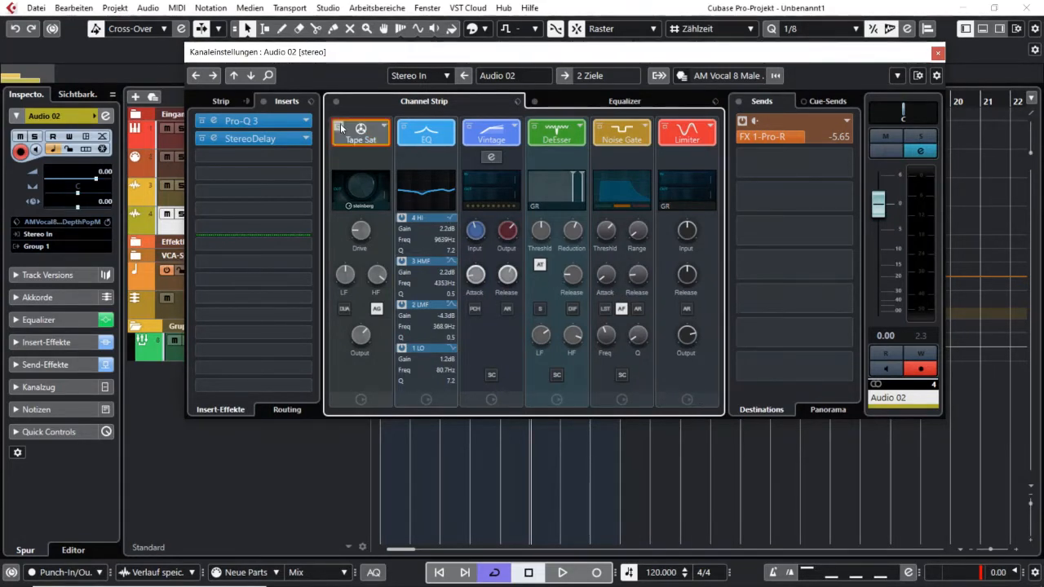
left_click(340, 127)
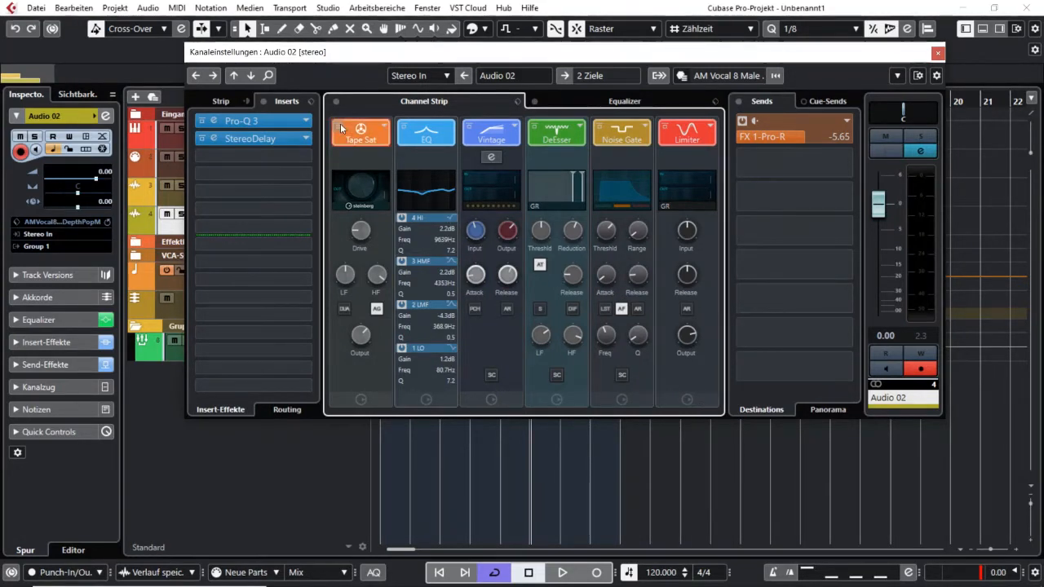
left_click(385, 127)
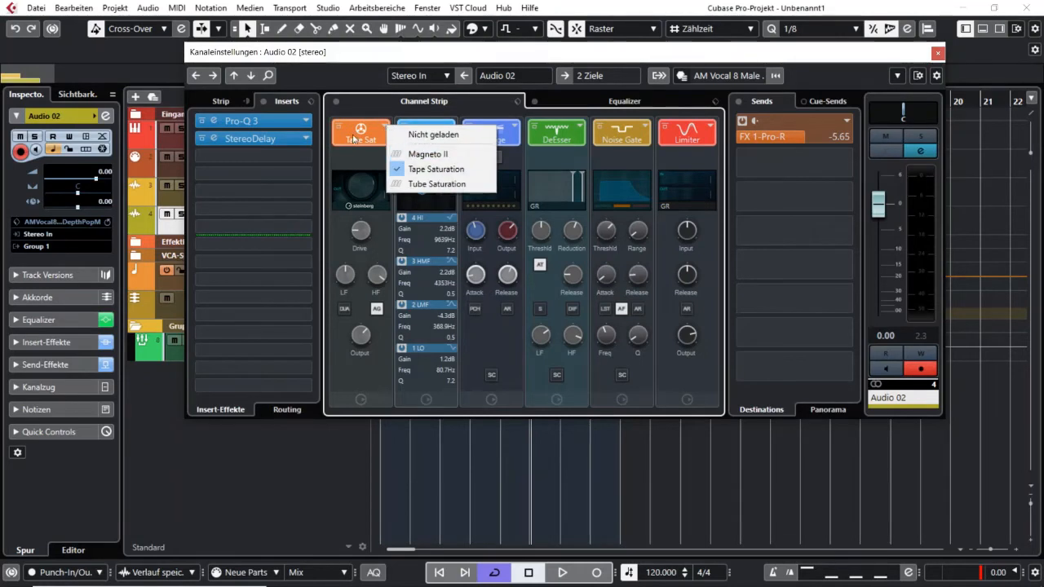
left_click(373, 112)
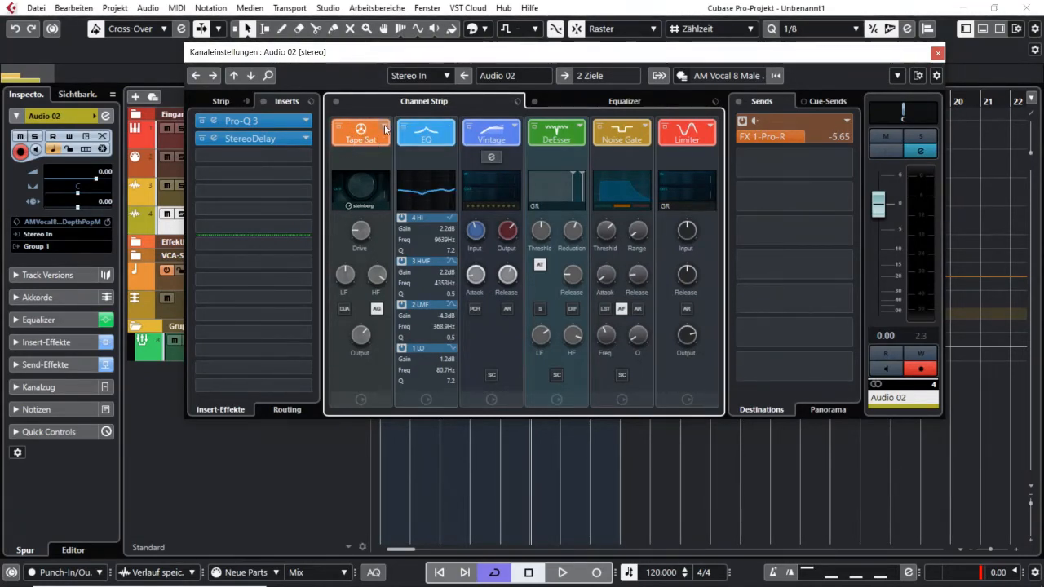
left_click(386, 127)
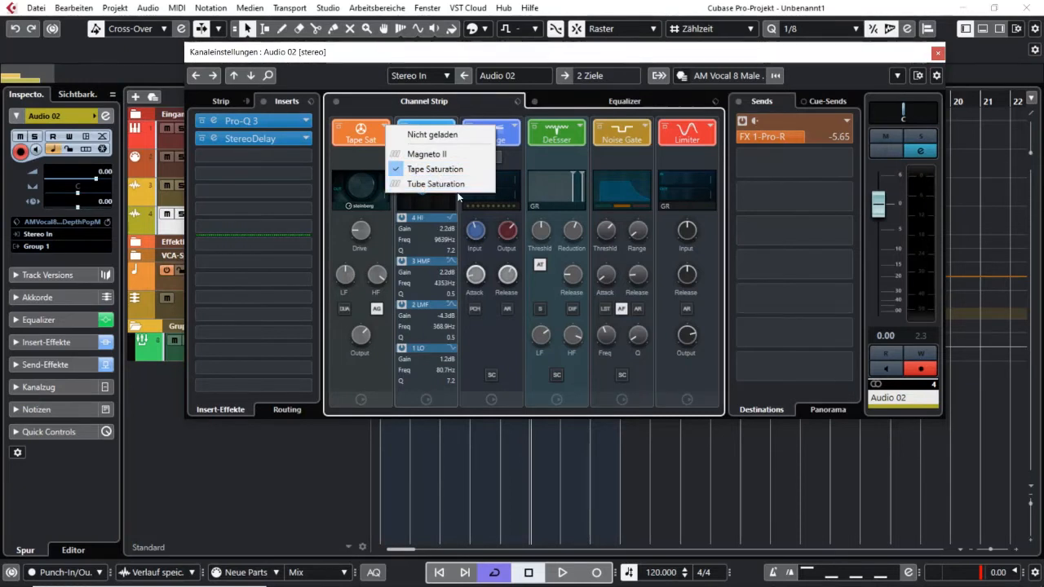
left_click(397, 108)
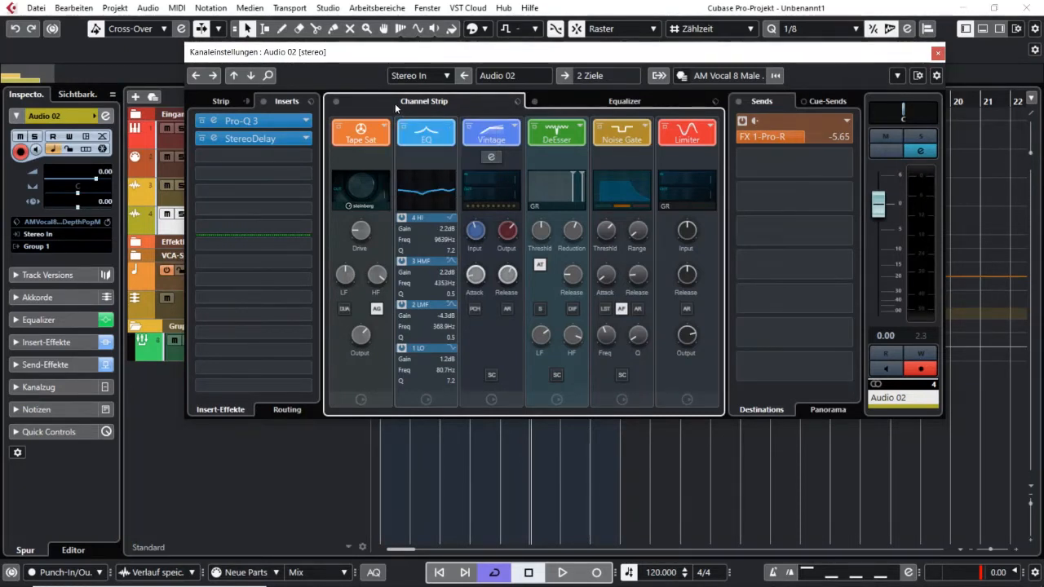
View the available compressor types, keeping VintageCompressor, and inspect its full editor before returning to the Channel Strip overview.
left_click(514, 127)
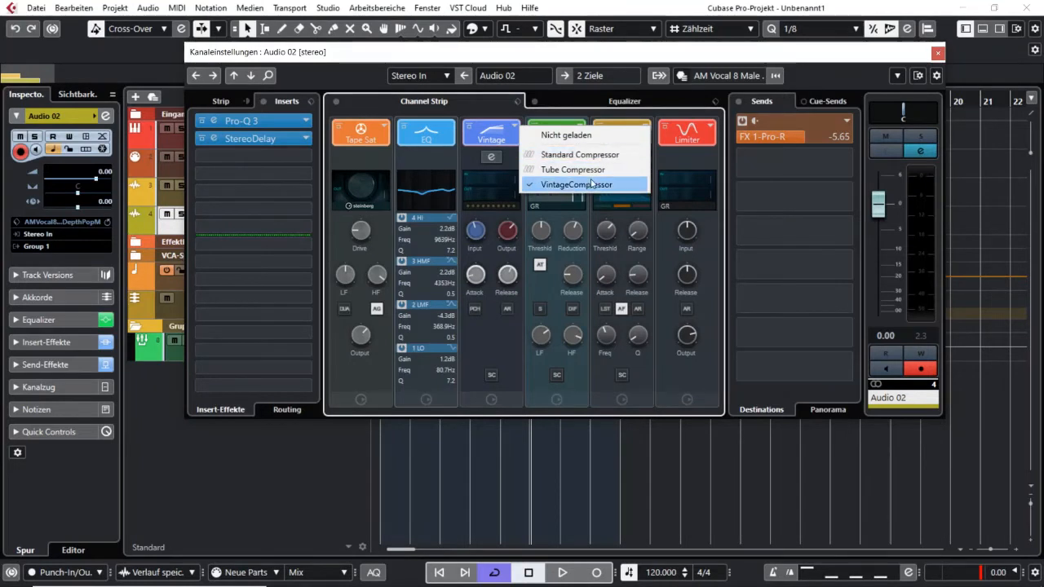
left_click(496, 100)
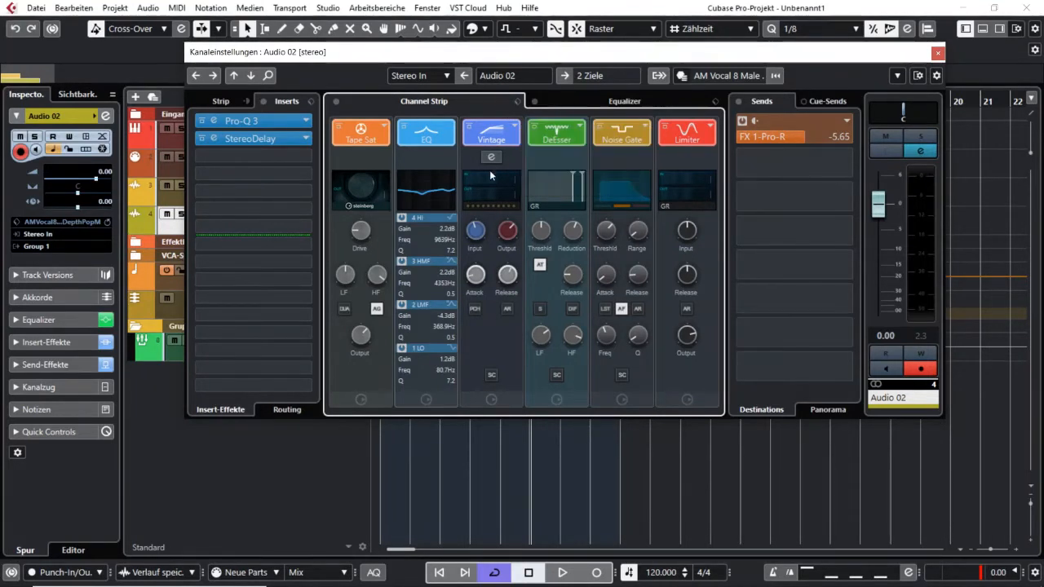
left_click(492, 156)
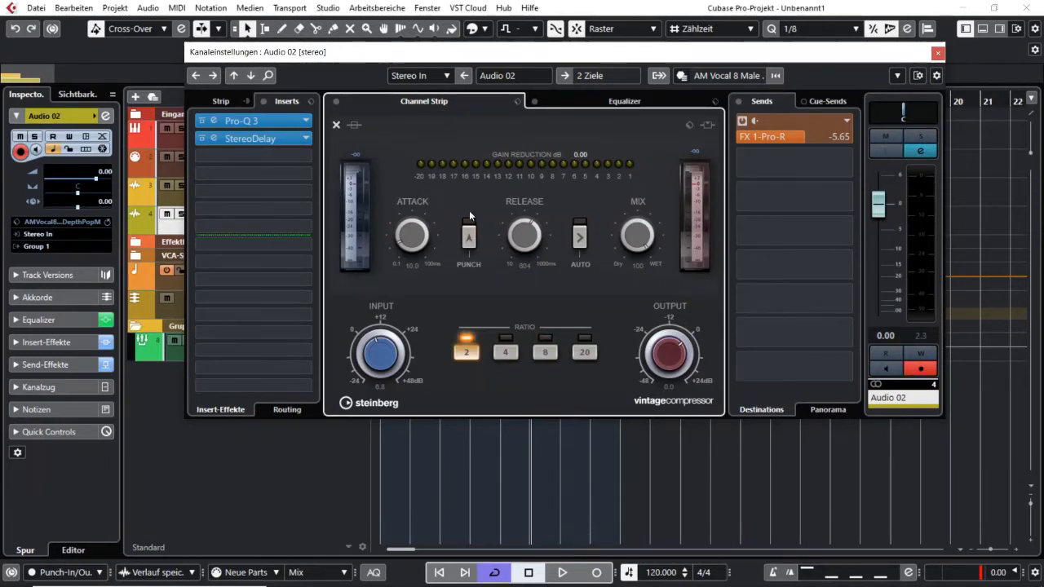
left_click(335, 127)
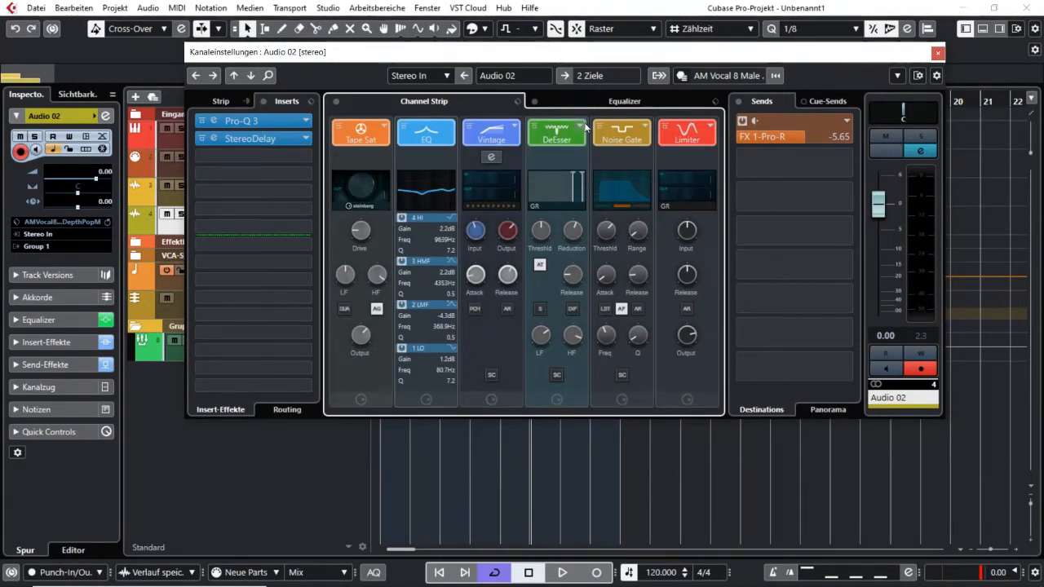
View the module types available for the DeEsser and Limiter slots, keeping DeEsser and Standard Limiter.
left_click(580, 128)
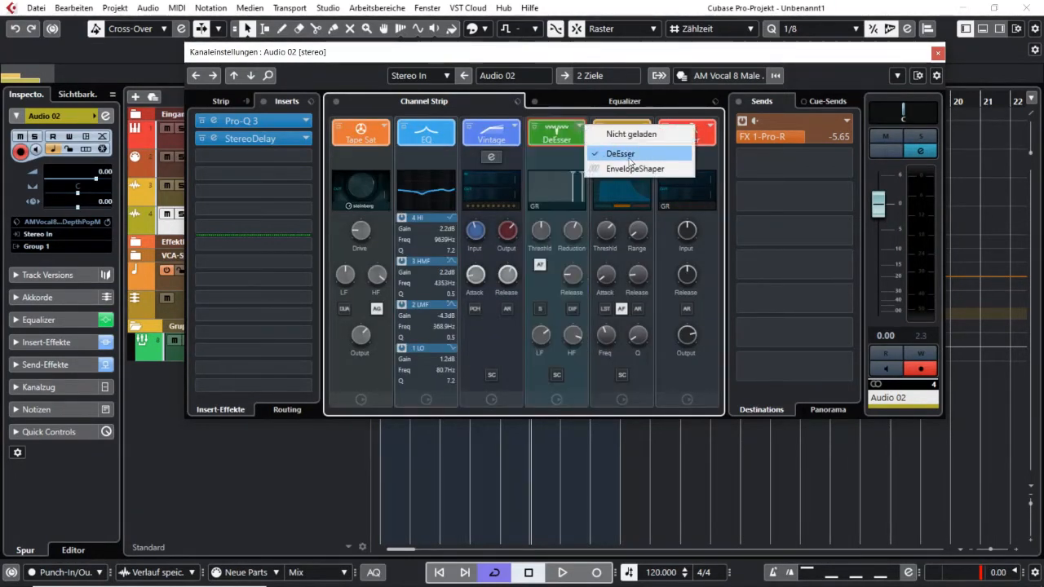
left_click(553, 157)
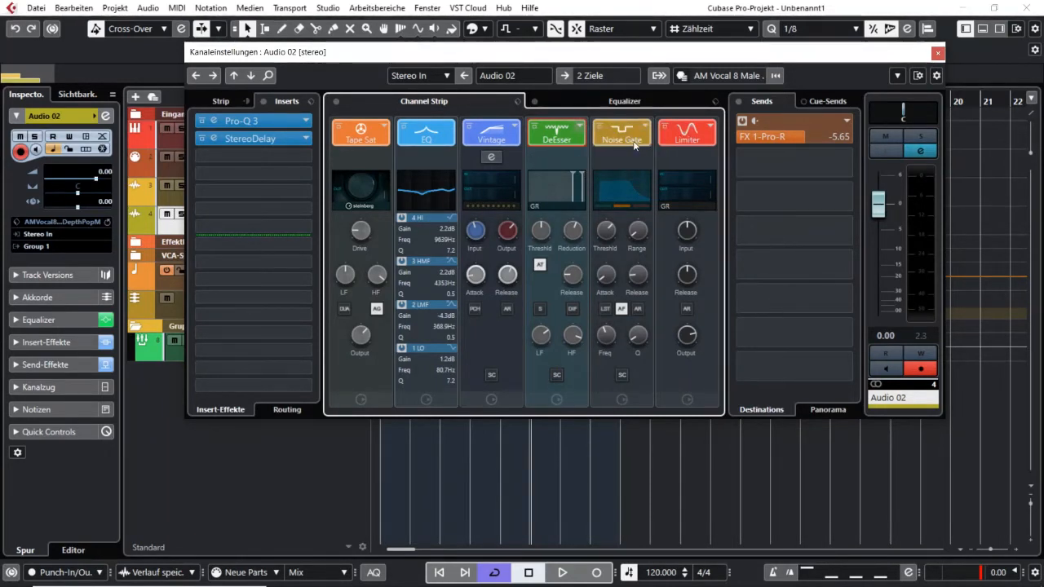
left_click(709, 138)
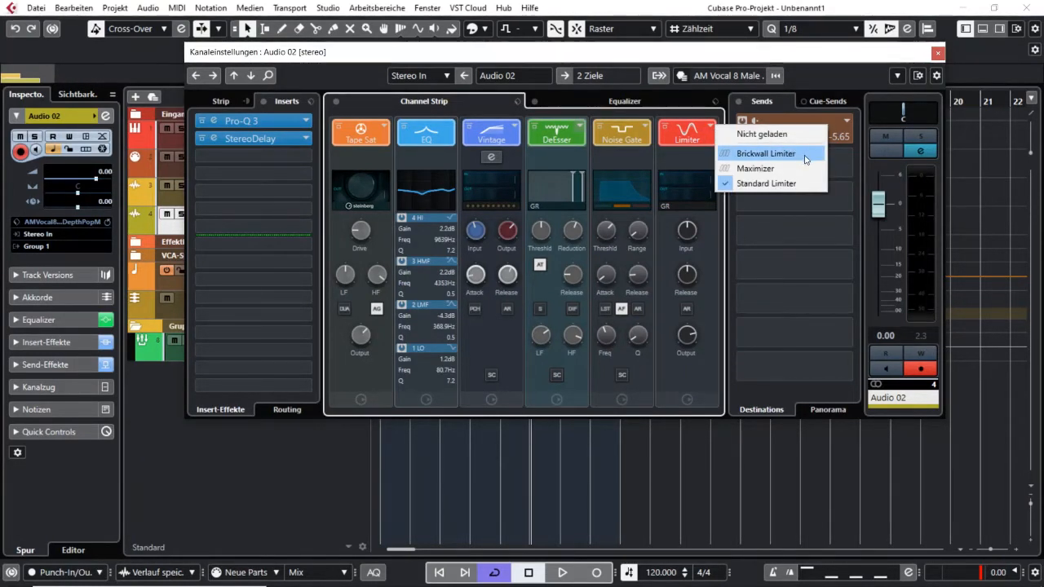
left_click(810, 188)
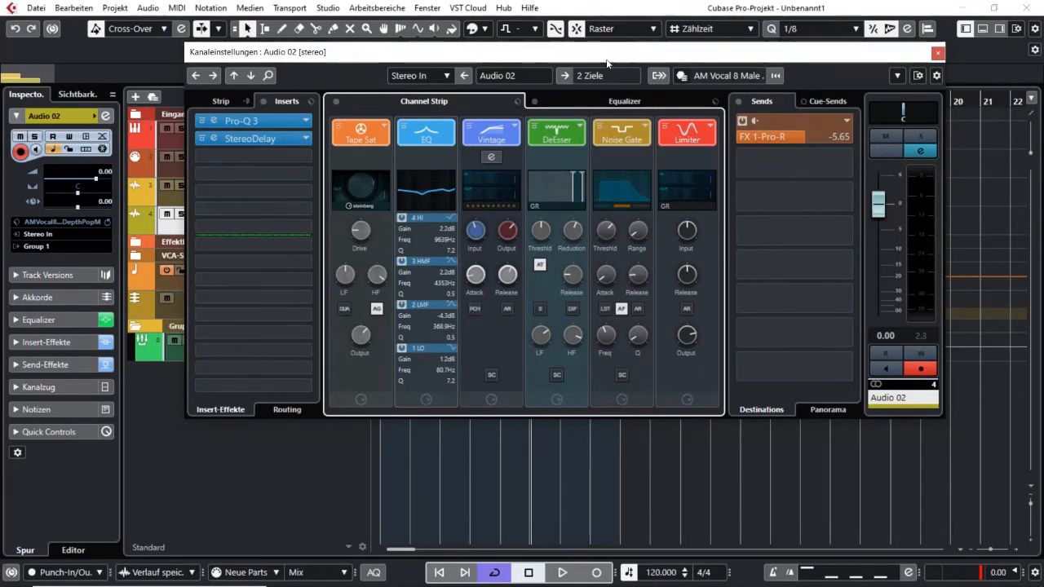
Reorder the modules with the Strip rack shown: move Tape Saturation below the EQ and back, and place Noise Gate in the first slot.
left_click_drag(612, 54, 609, 62)
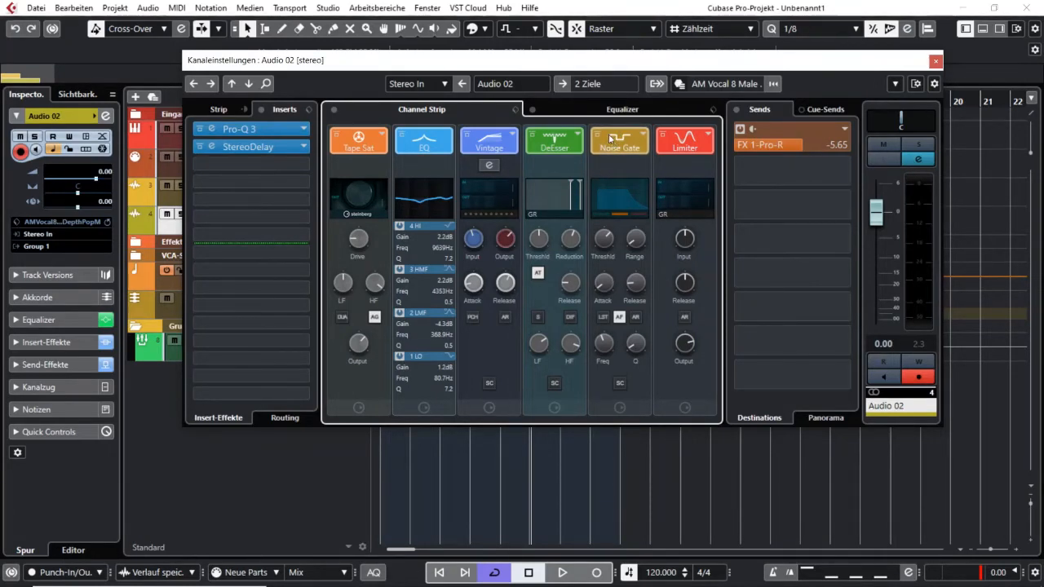
mouse_move(621, 136)
left_mouse_down()
mouse_move(610, 136)
mouse_move(618, 154)
left_mouse_up()
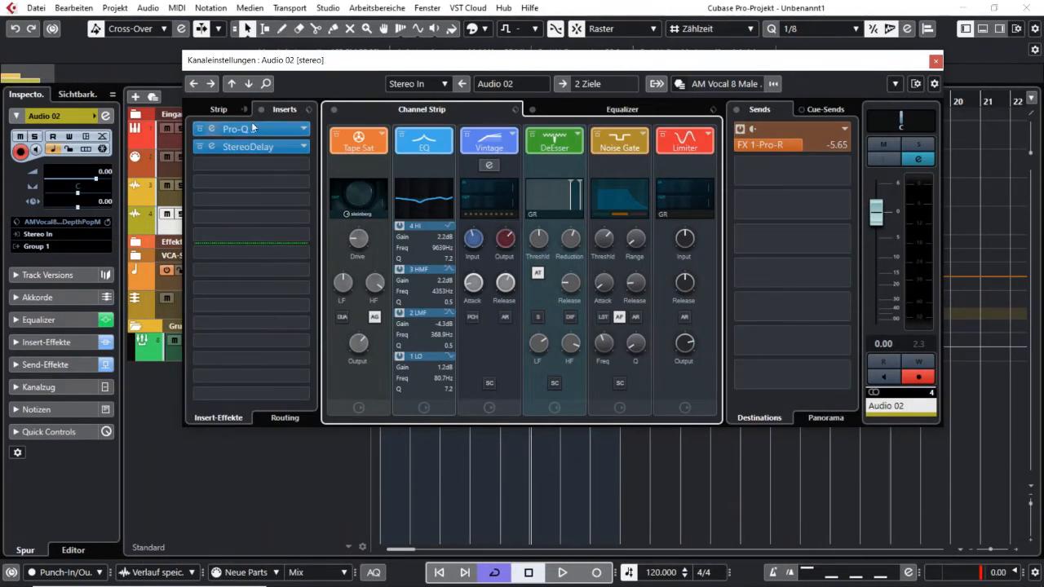
left_click(211, 109)
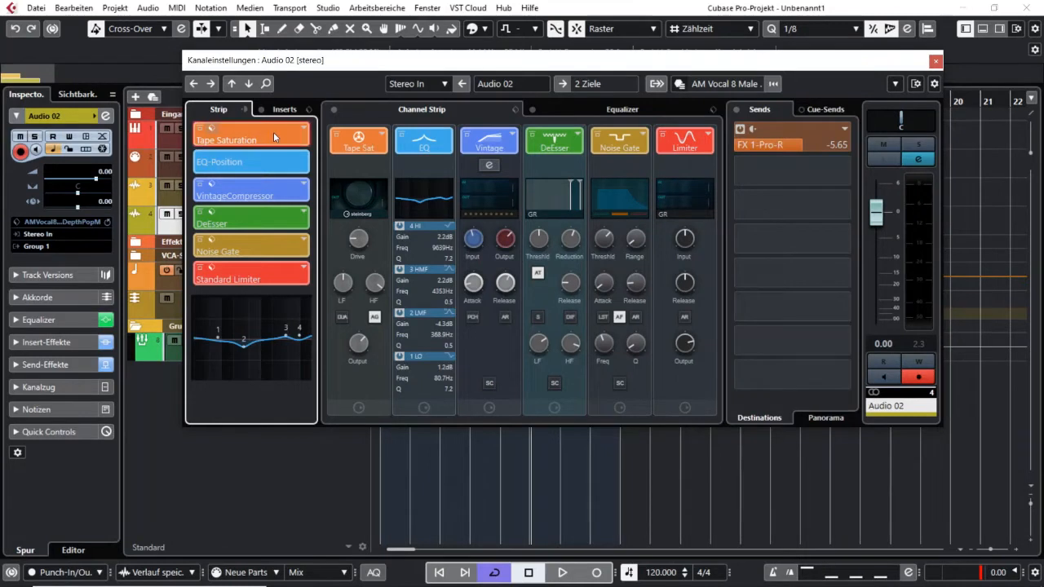
left_click_drag(273, 132, 273, 168)
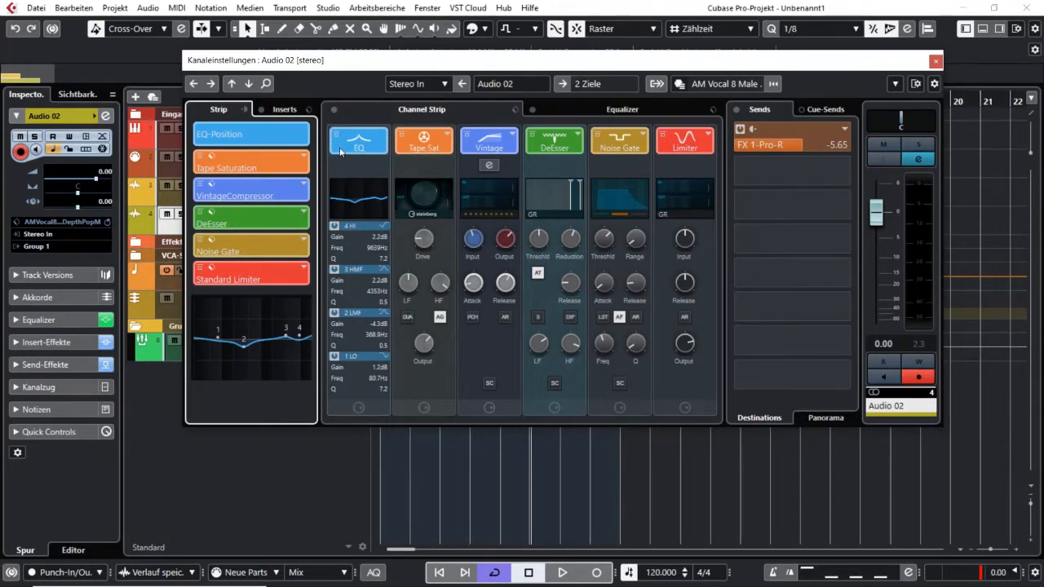
left_click_drag(259, 161, 258, 128)
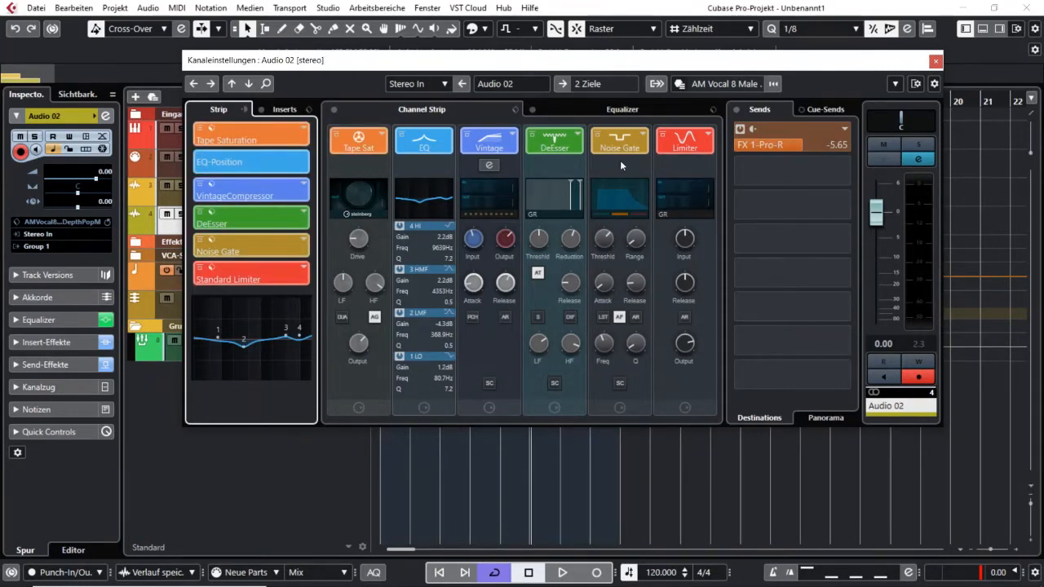
left_click_drag(628, 137, 366, 142)
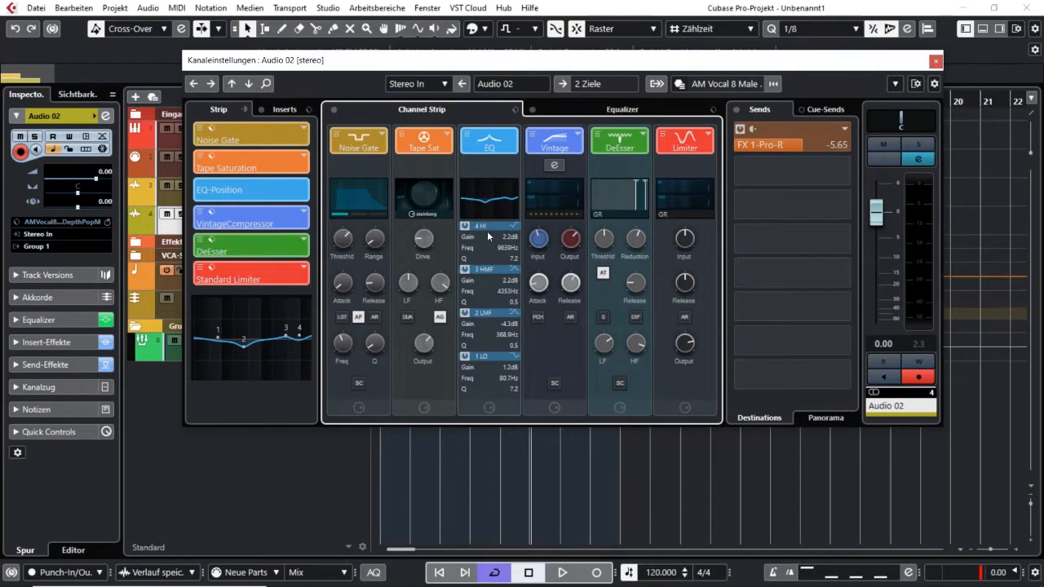
Show the Equalizer section of Audio 02, toggle its bypass on and off, and view the preset options without choosing one.
left_click(619, 108)
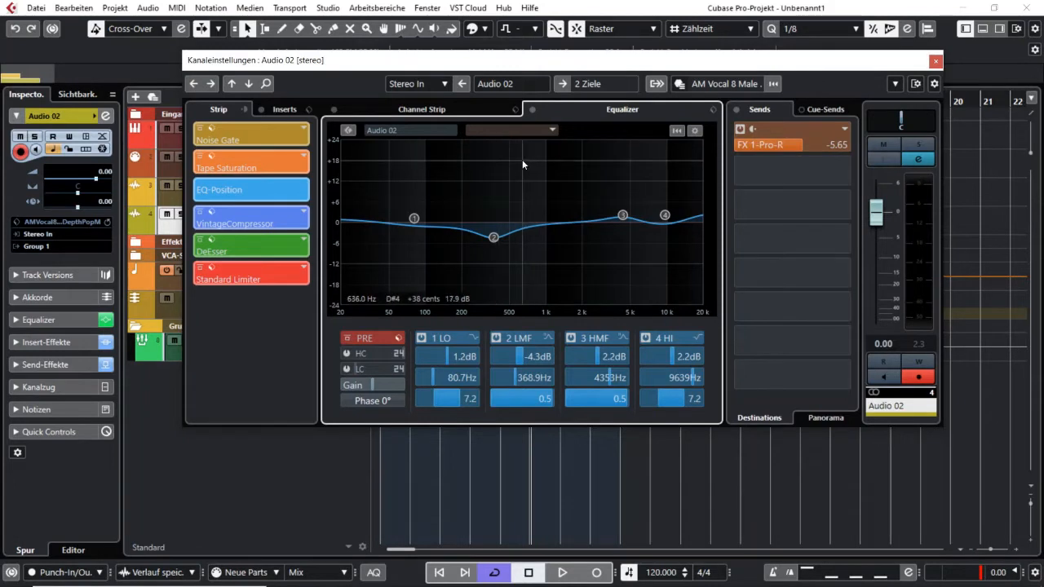
left_click(532, 110)
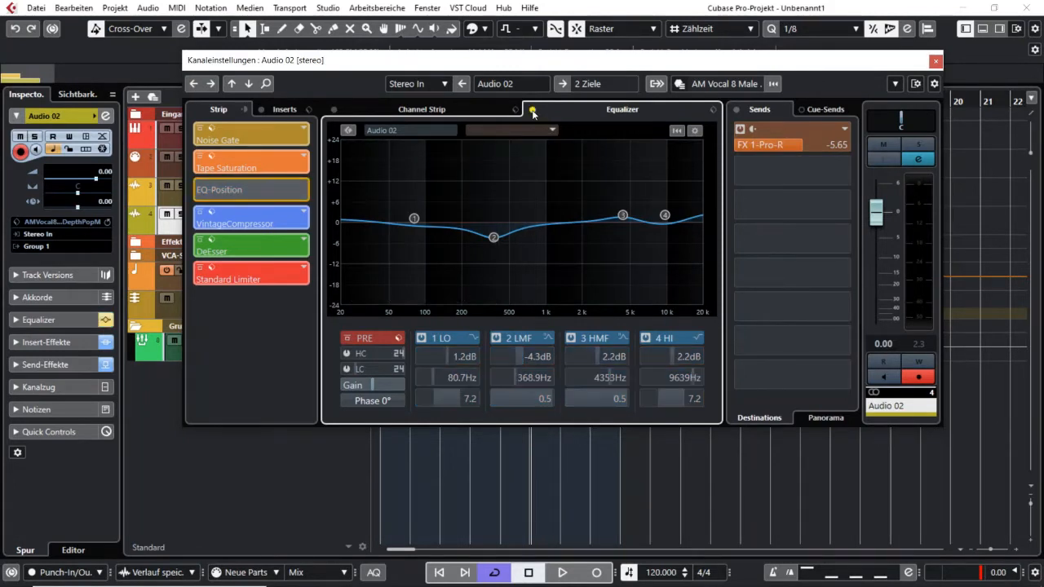
left_click(533, 110)
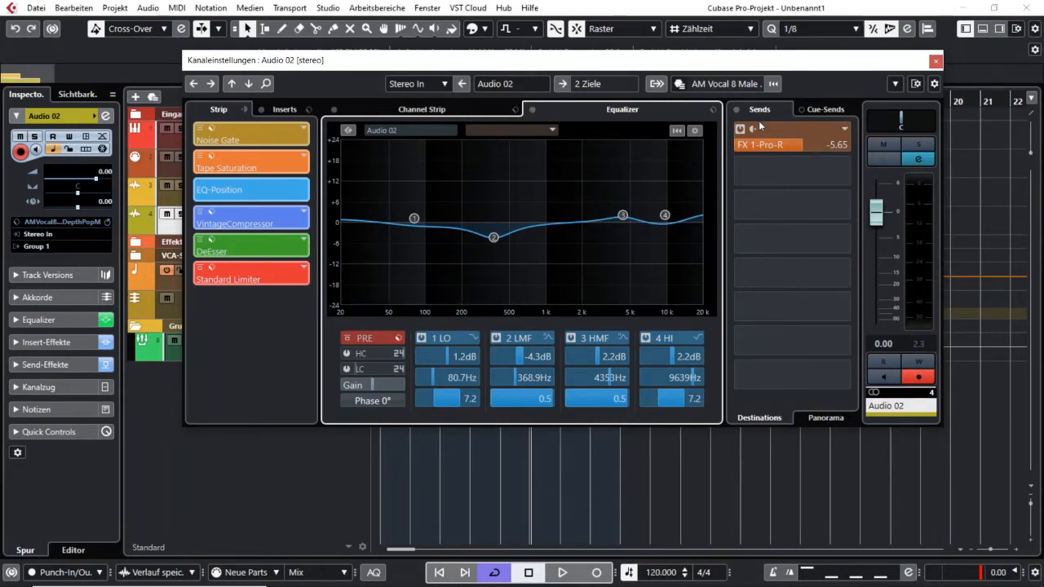
left_click(713, 112)
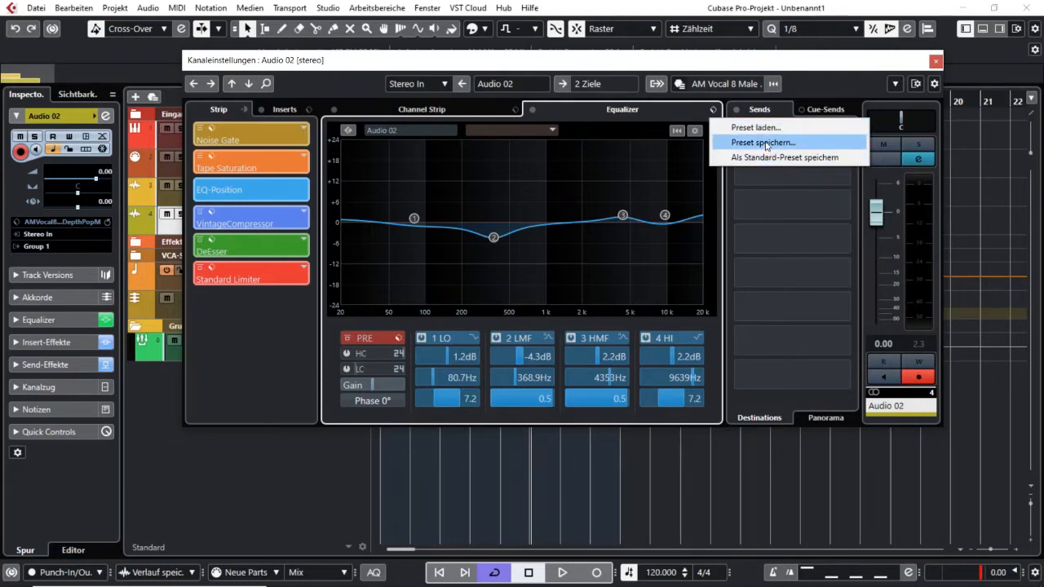
left_click(641, 116)
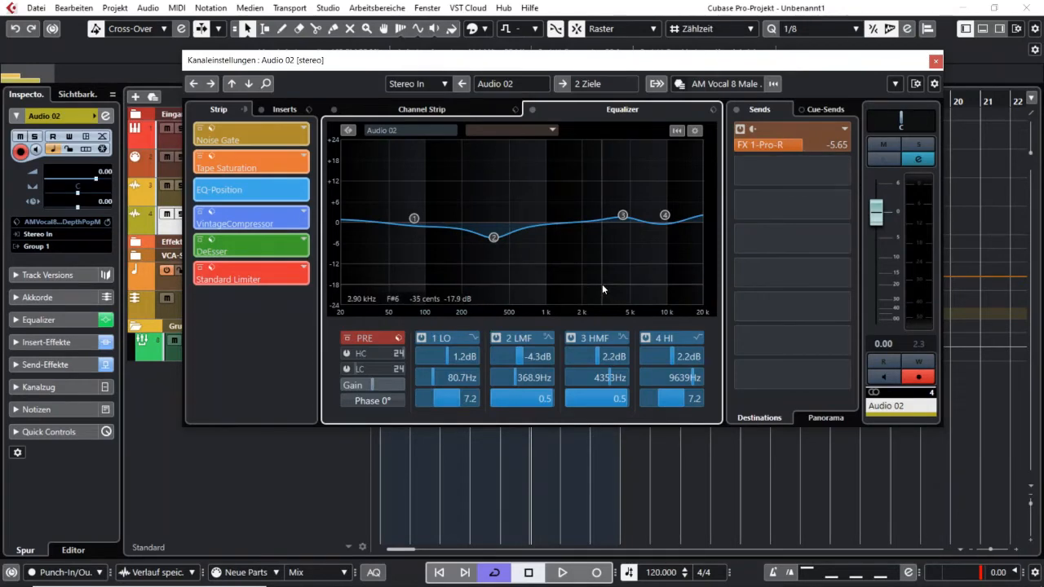
Activate channel comparison in the Equalizer's curve display and choose Audio 01 as the comparison channel.
left_click(348, 131)
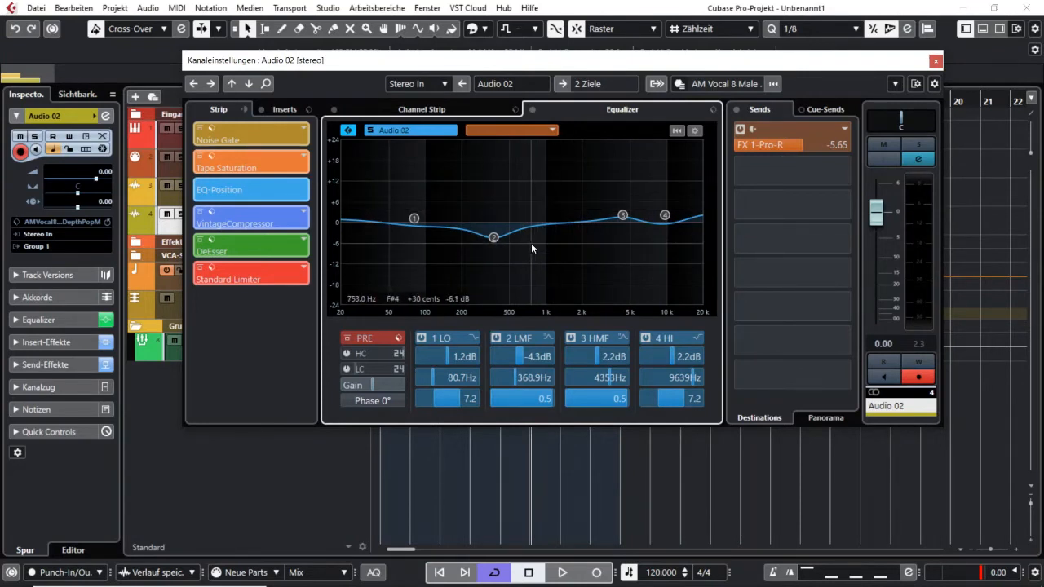
left_click(348, 131)
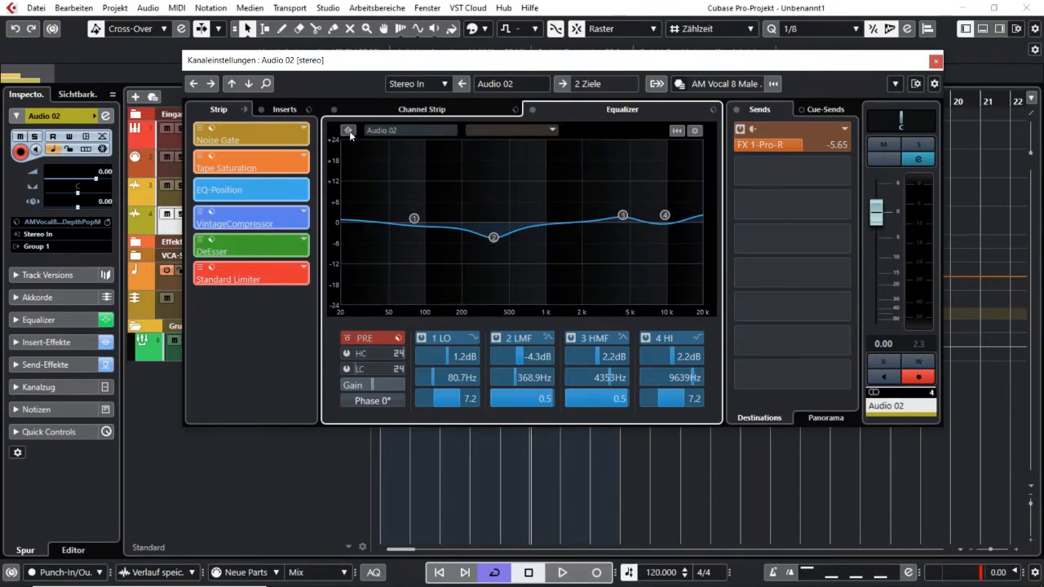
left_click(349, 130)
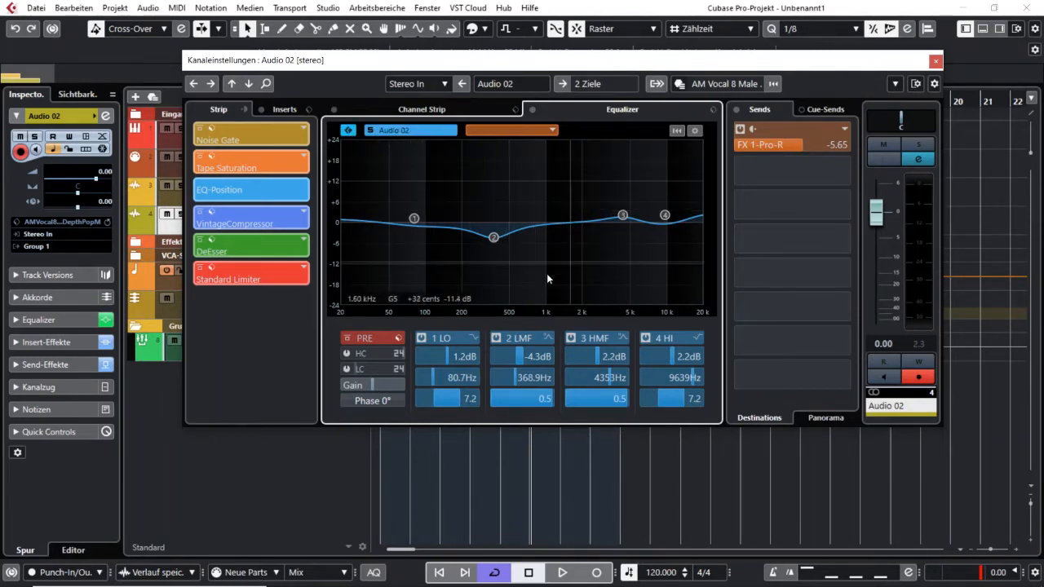
left_click(553, 132)
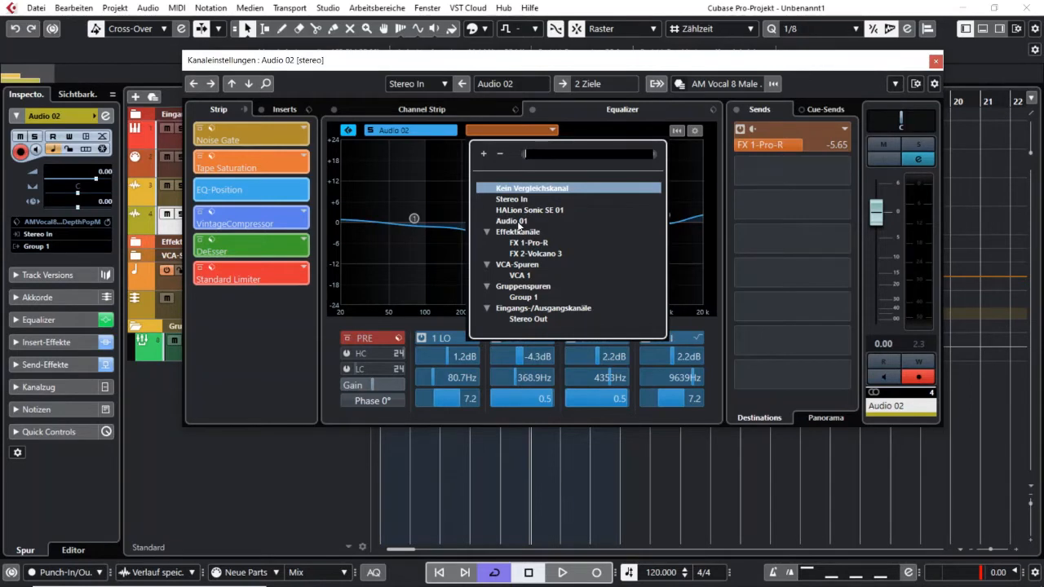
left_click(517, 221)
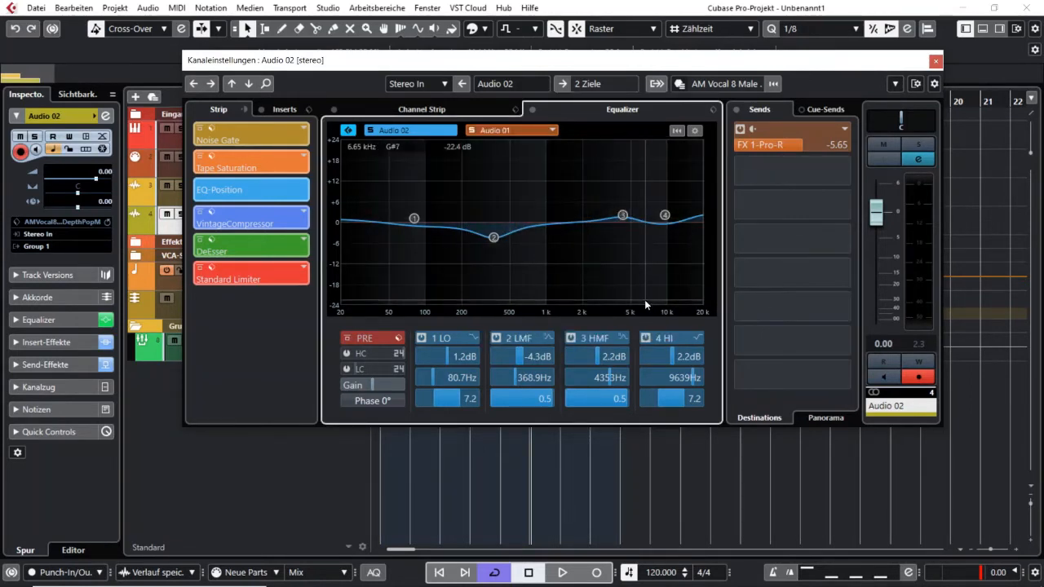
During playback, set EQ band 1 to about -13.6 dB at 171.9 Hz and band 3 to about -5.7 dB at 1795 Hz.
key("space")
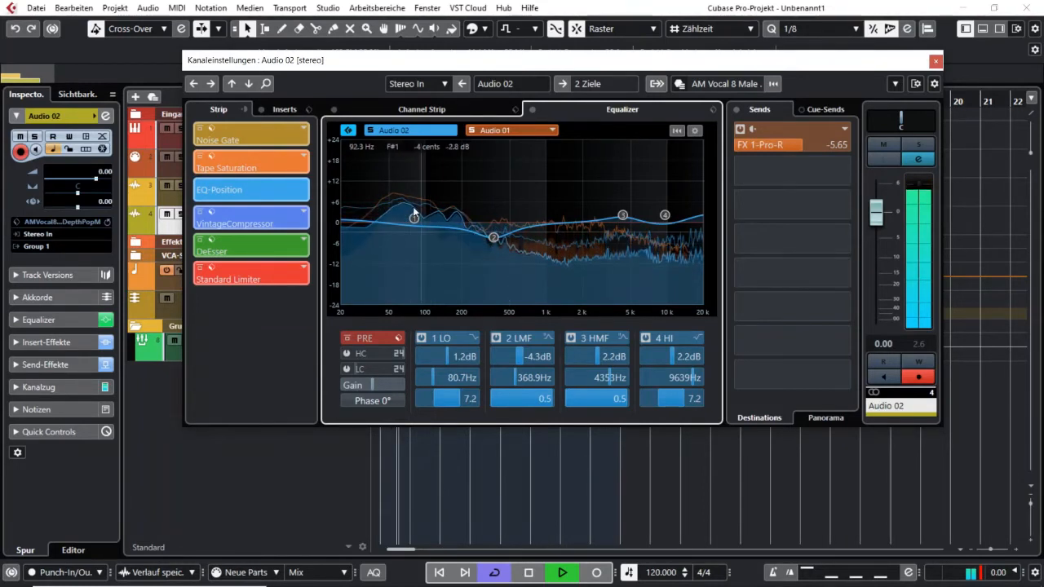
left_click_drag(413, 219, 454, 269)
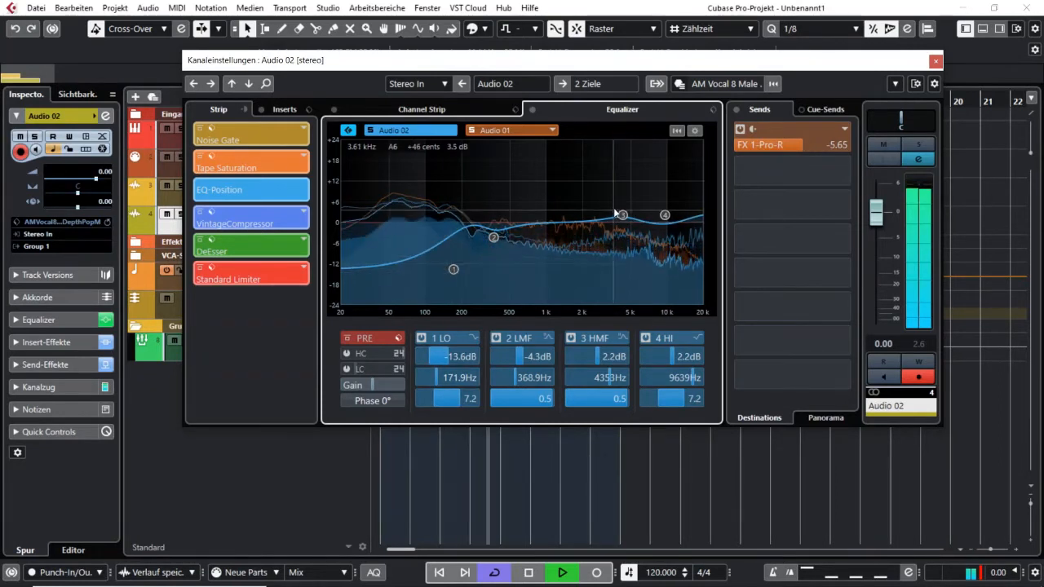
left_click_drag(623, 216, 576, 242)
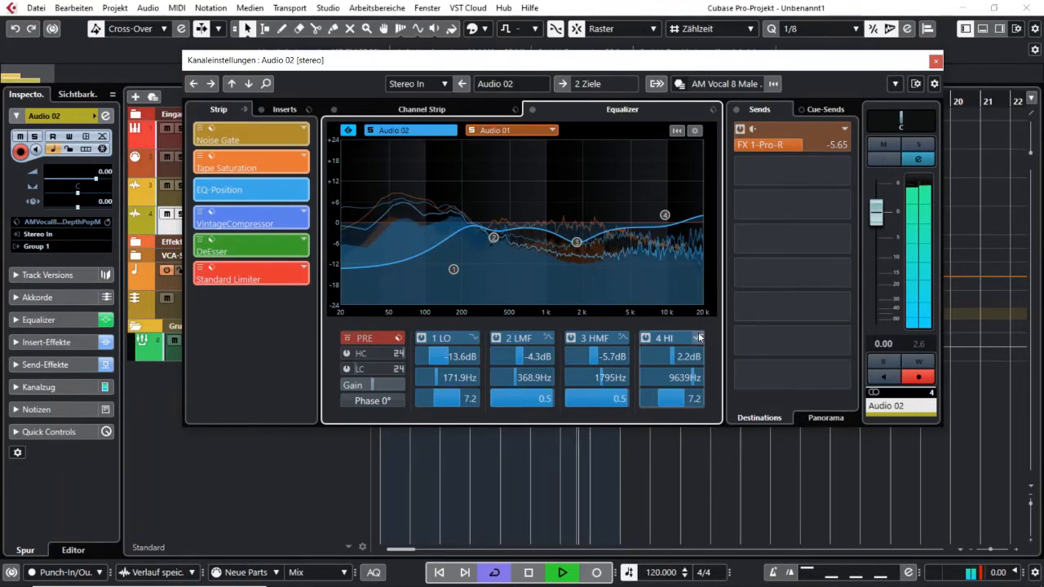
key("space")
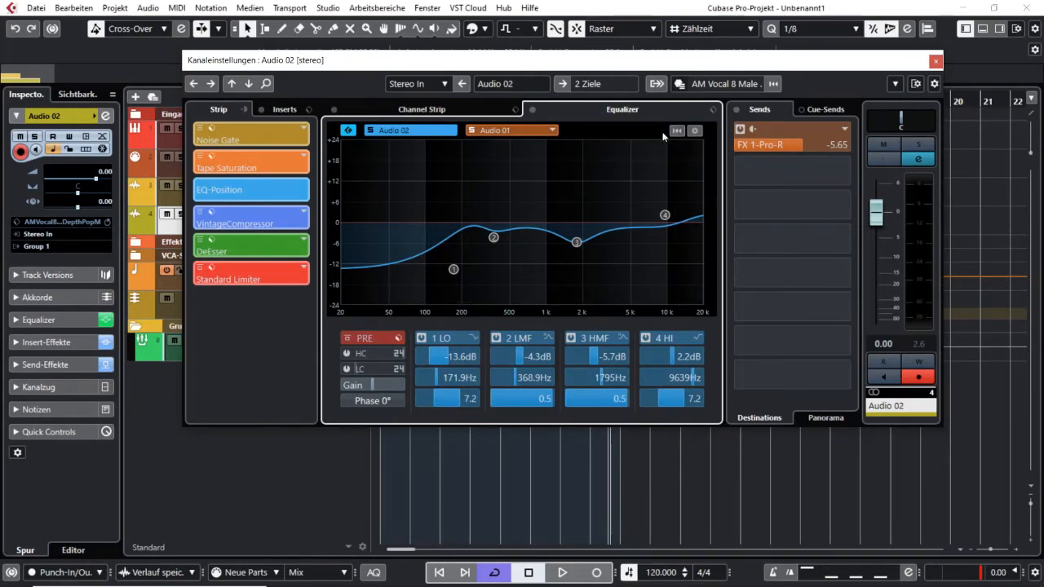
In the Equalizer settings, try showing the EQ controls as rotary knobs, return to sliders, and close the settings.
left_click(695, 131)
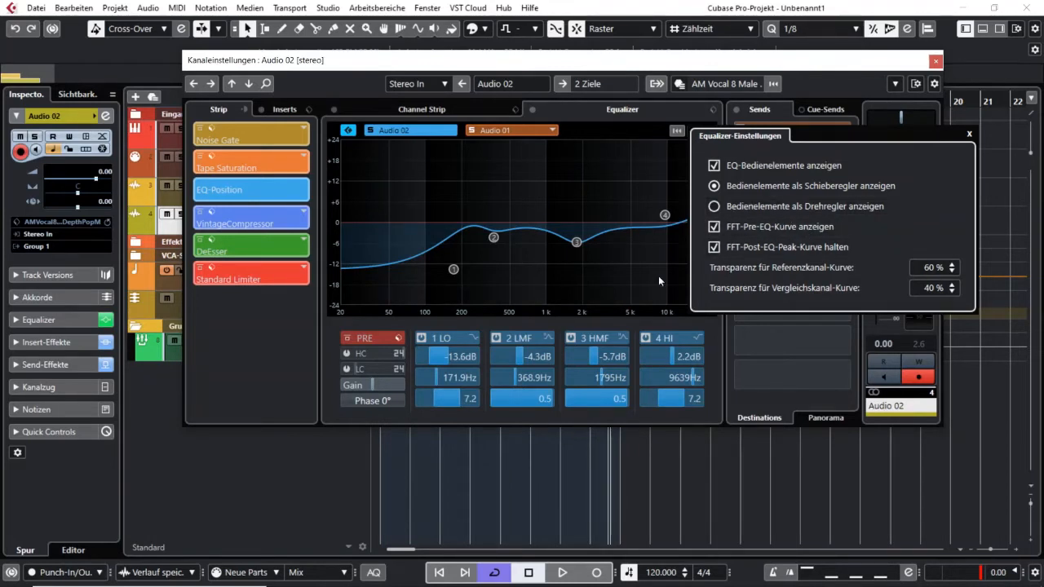
left_click(773, 207)
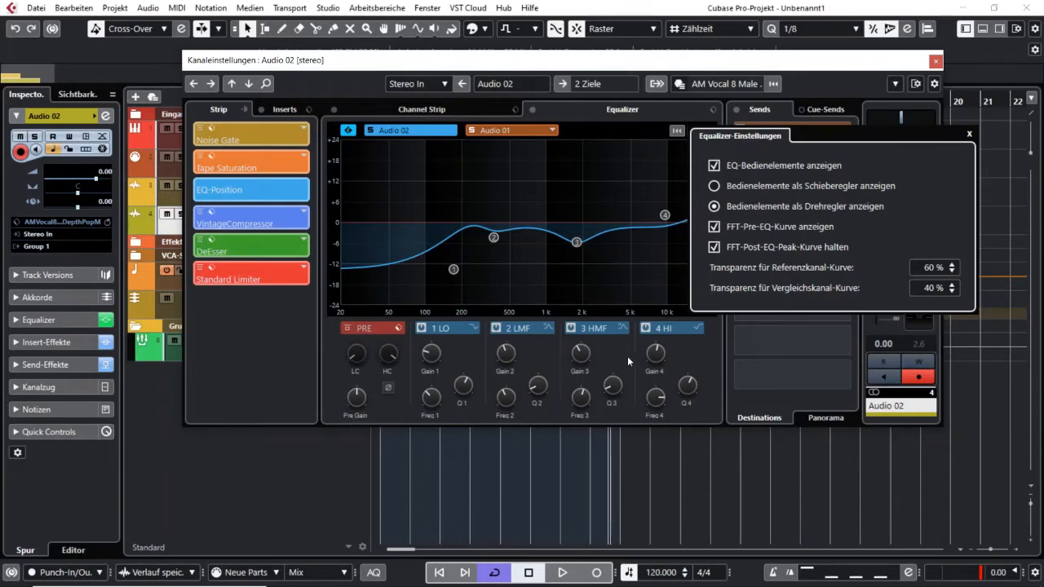
left_click(773, 186)
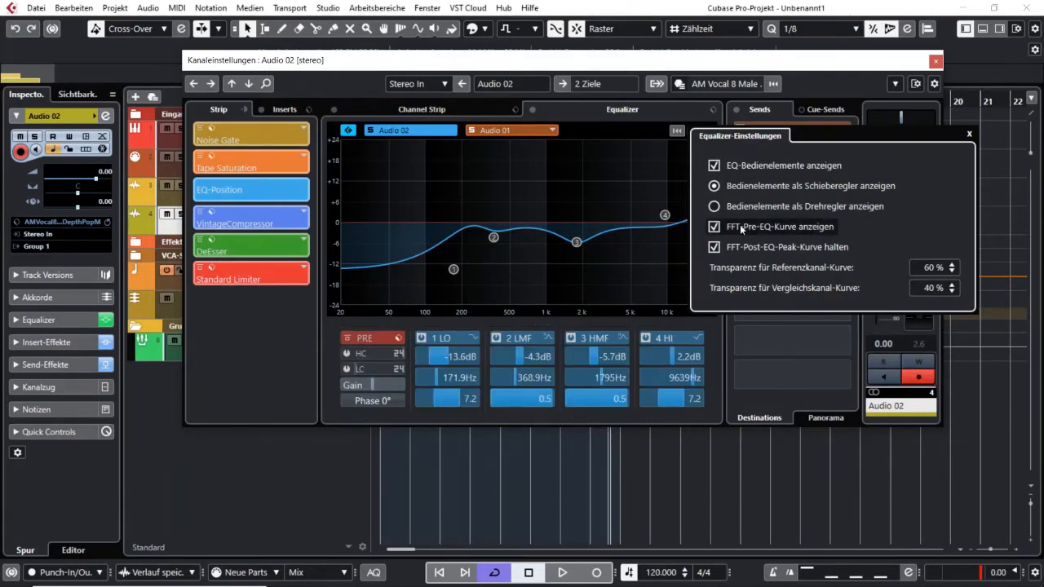
left_click(715, 227)
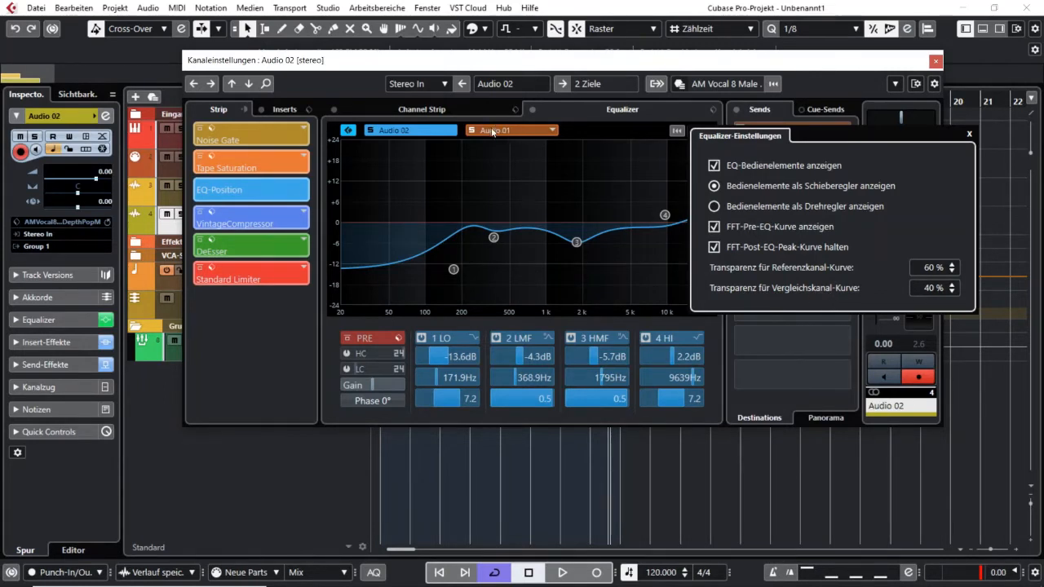
left_click(537, 217)
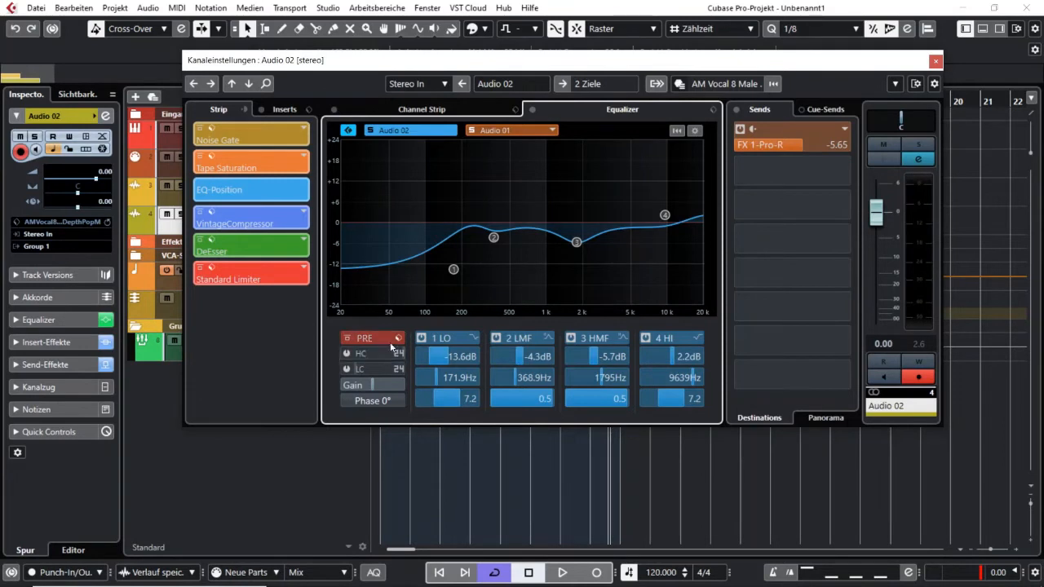
View the PRE section's preset options, and activate its high-cut and low-cut filters, lowering the high-cut frequency into the lower kilohertz range.
left_click(348, 339)
left_click(398, 338)
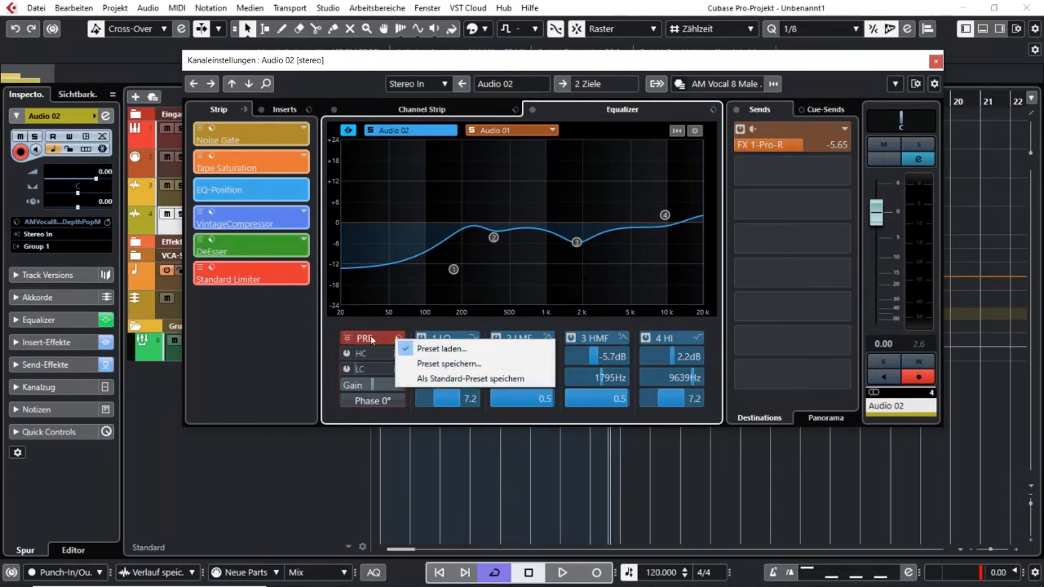
left_click(346, 354)
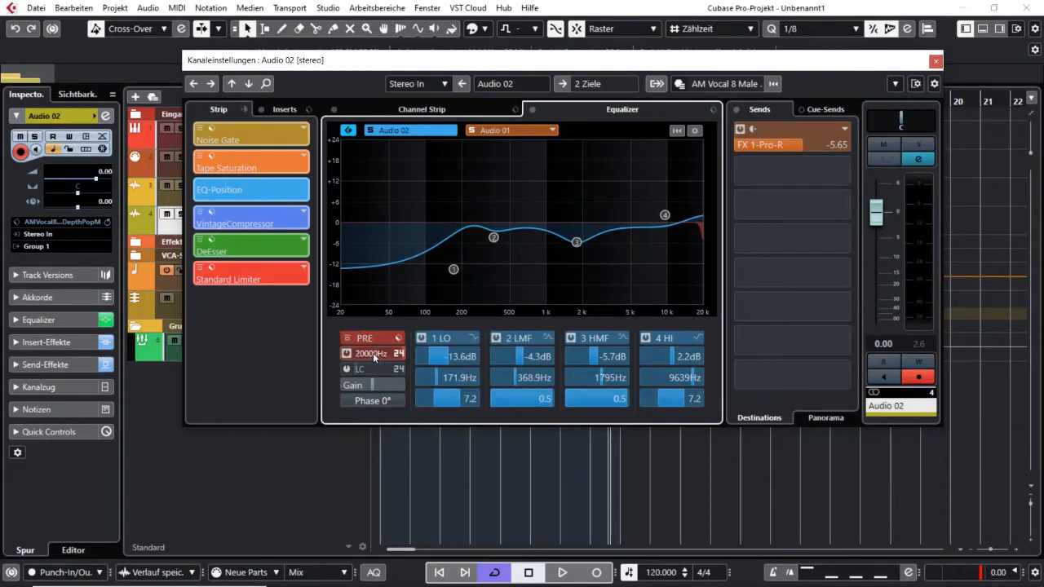
left_click_drag(380, 353, 394, 372)
left_click(347, 370)
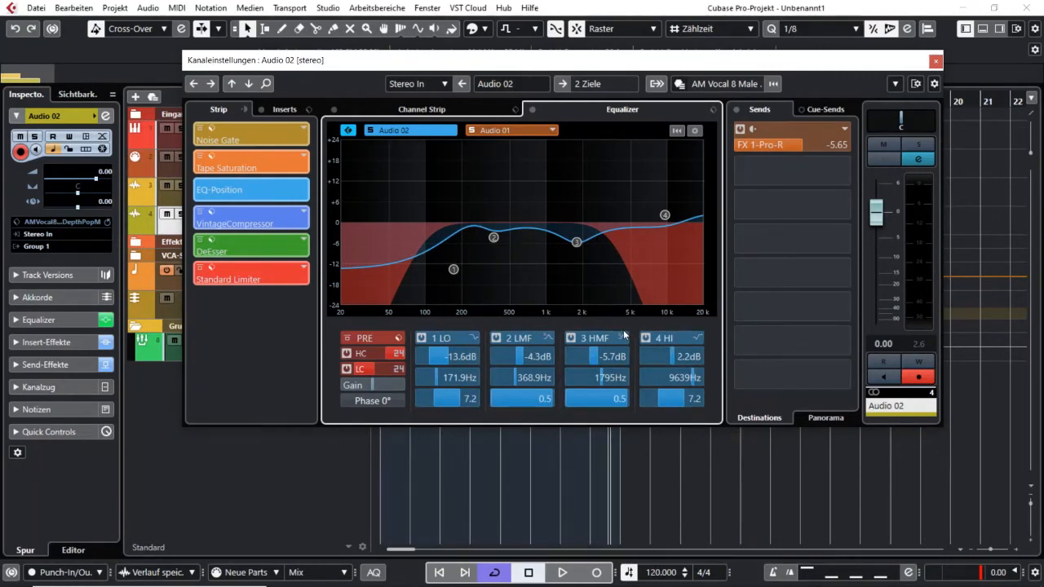
Set the PRE section's high-cut slope to 6 dB and its low-cut slope first to 6 dB and finally to 36 dB.
left_click(399, 369)
left_click(446, 377)
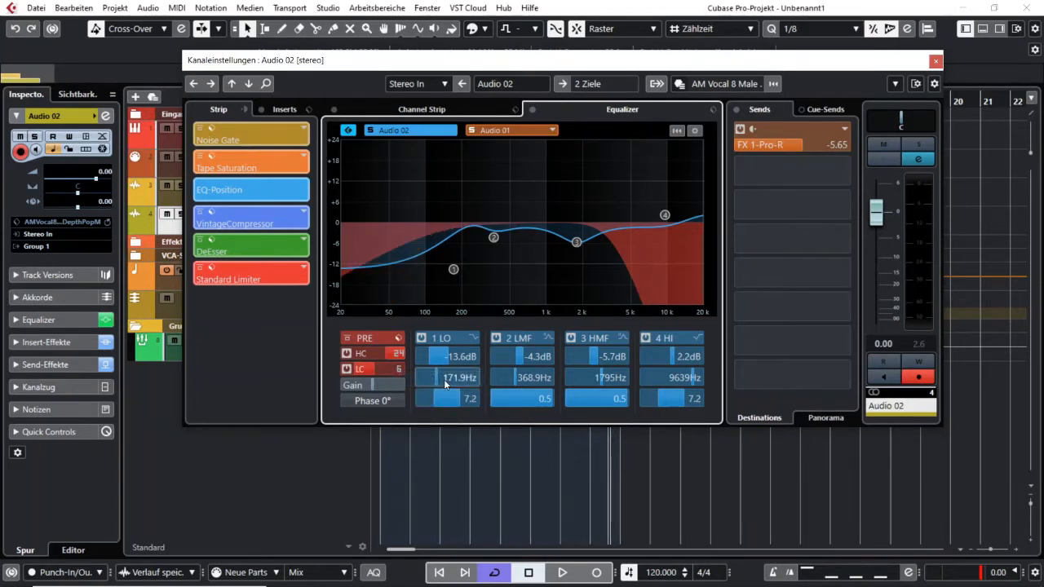
left_click(403, 356)
left_click(439, 364)
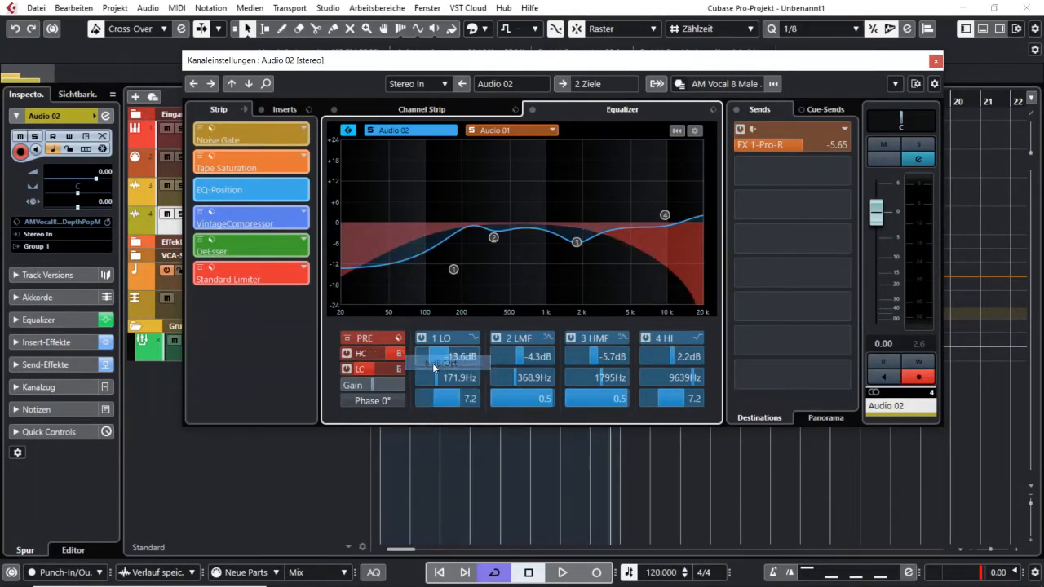
left_click(399, 369)
left_click(440, 424)
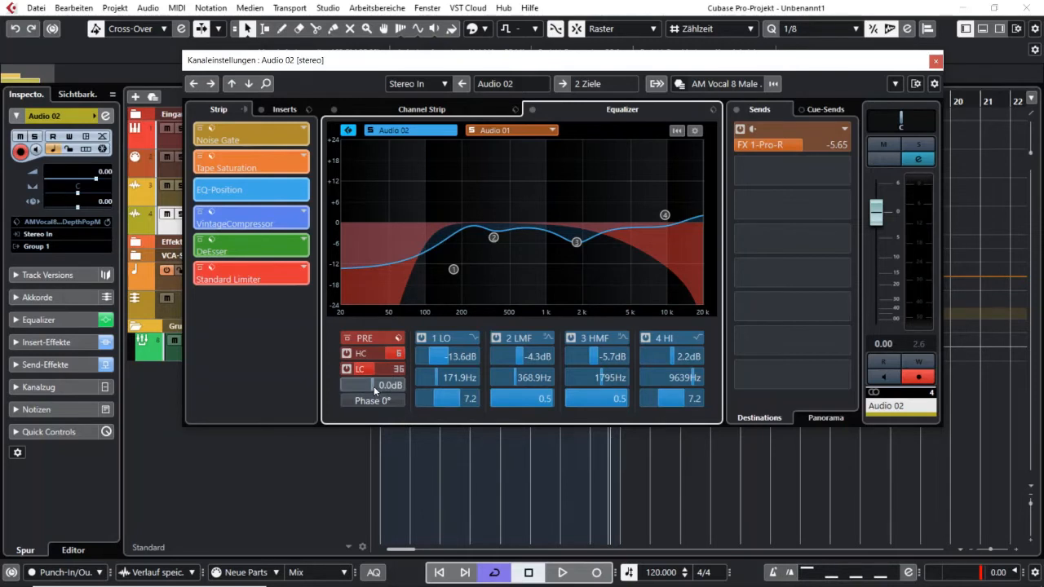
Lower the gain in the Equalizer's PRE section and return to the Channel Strip view.
left_click_drag(367, 383, 349, 386)
left_click(422, 108)
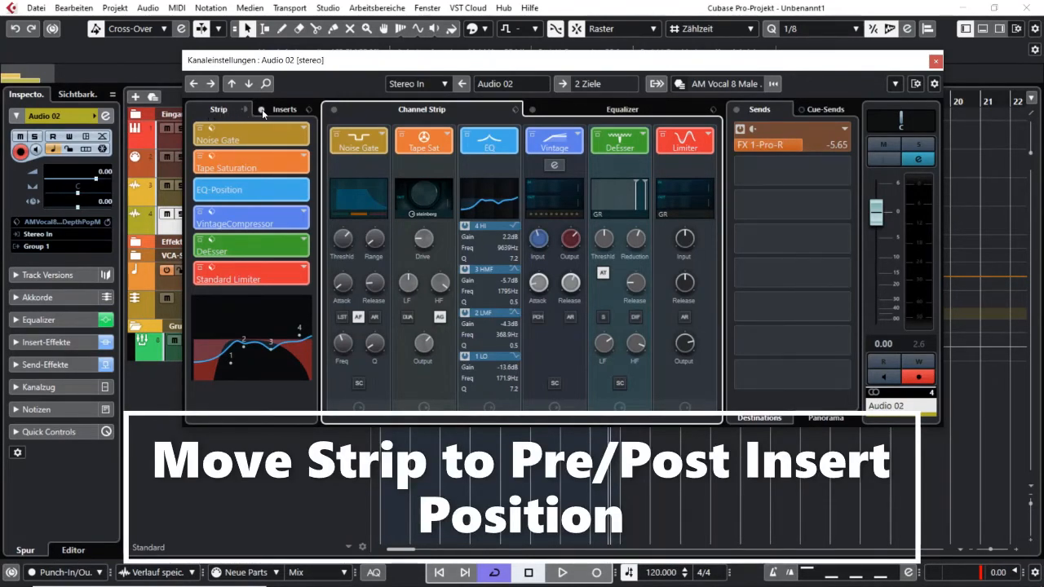
View the inserts, move the strip to the position after the inserts, and show the strip modules again.
left_click(301, 112)
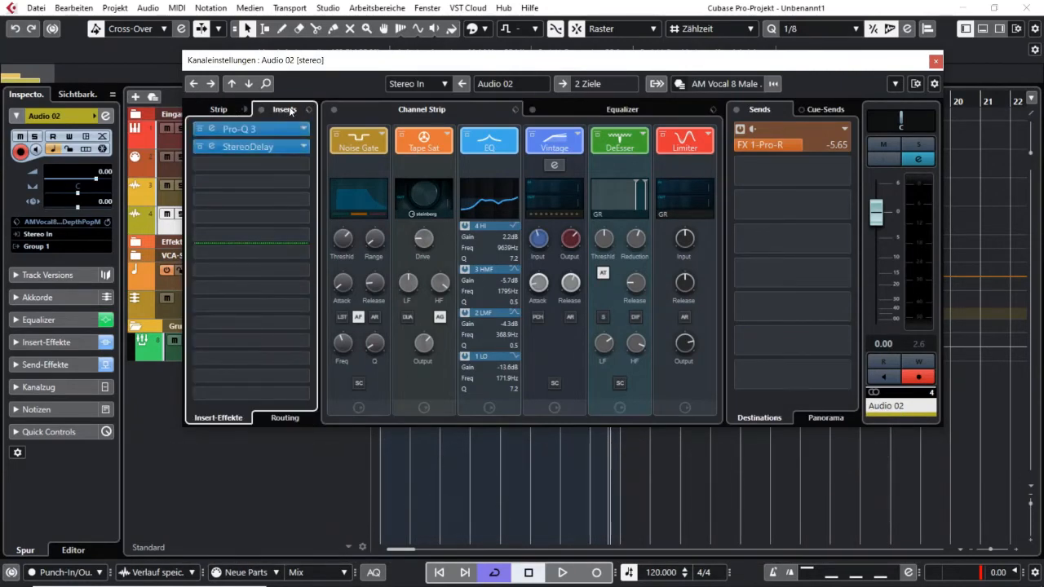
left_click(244, 110)
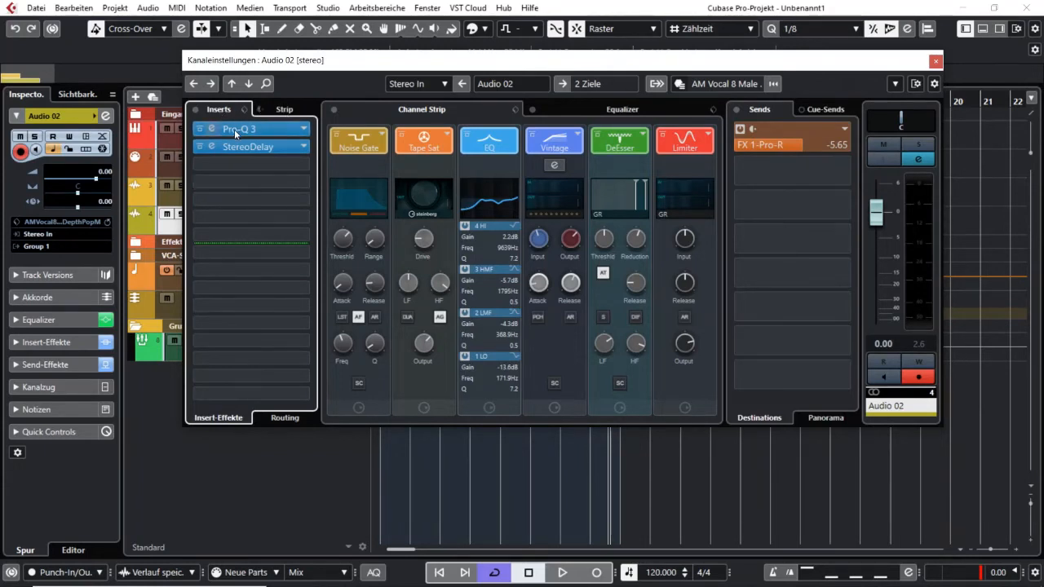
left_click(284, 110)
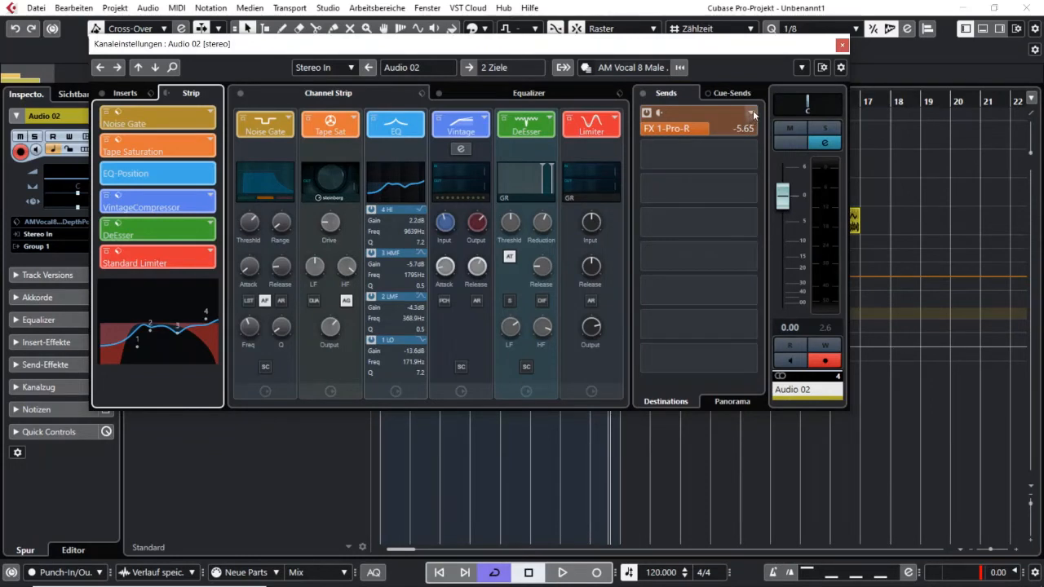
Try deactivating and reactivating the FX 1-Pro-R send, and switching it to pre-fader and back to post-fader.
left_click(647, 114)
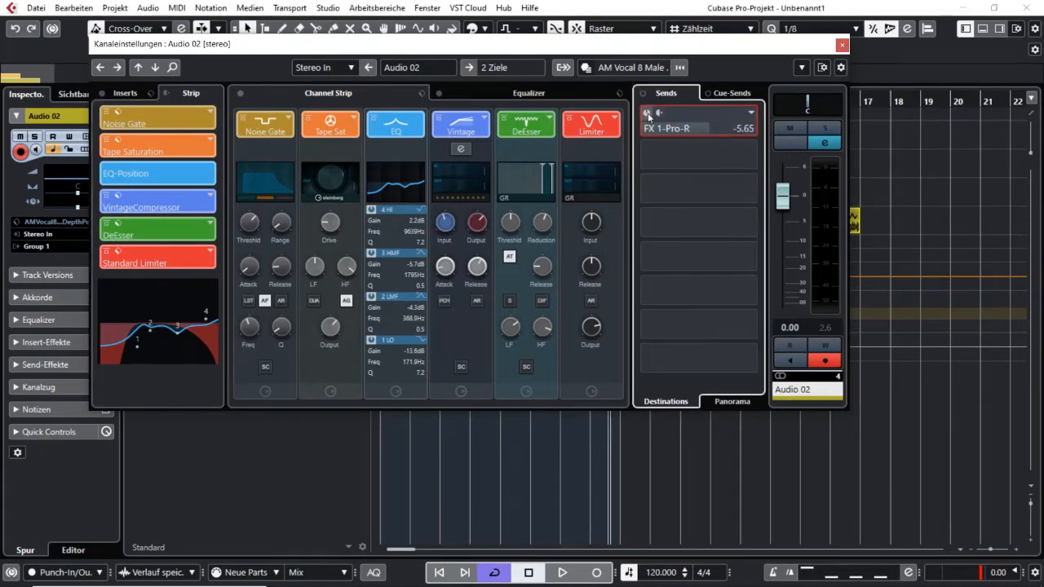
left_click(648, 114)
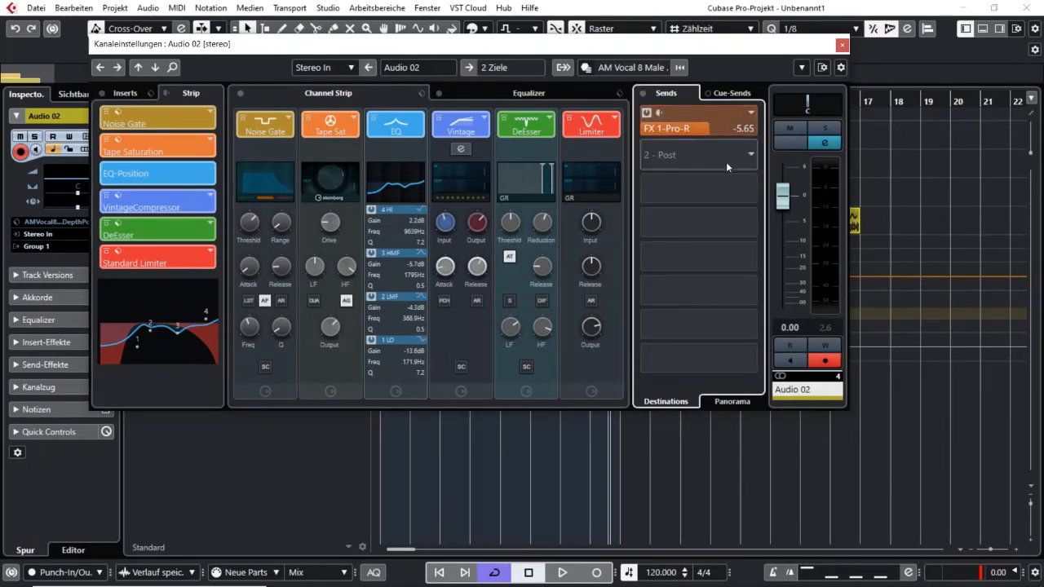
left_click(660, 114)
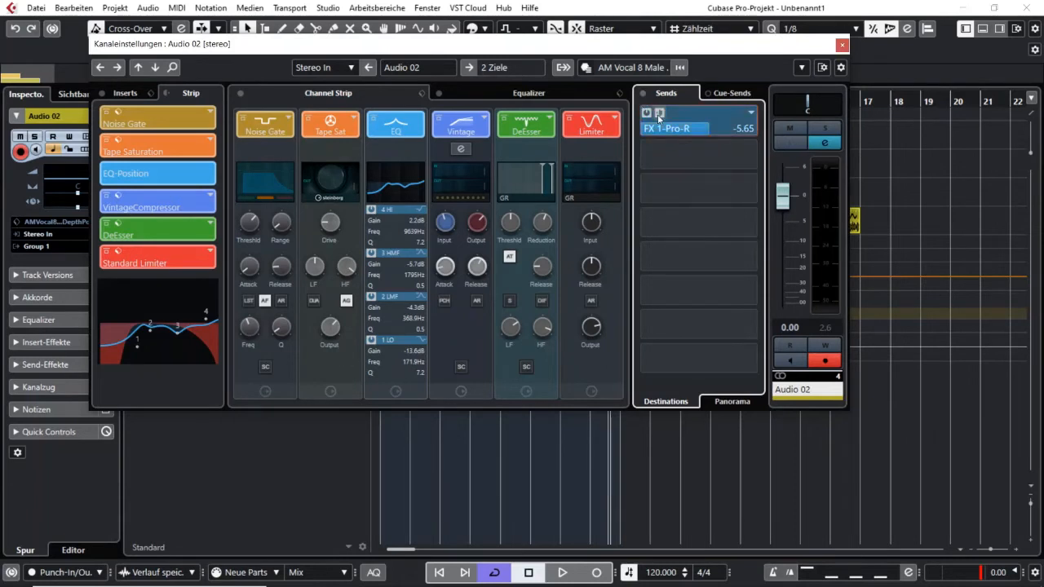
left_click(660, 114)
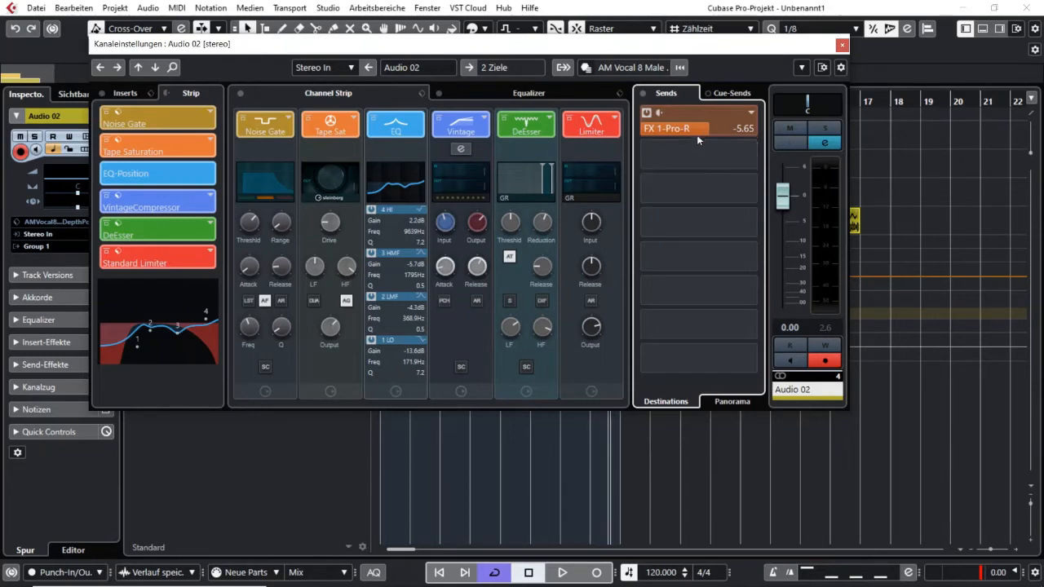
Set the FX 1-Pro-R send level to -7.19 and add an active pre-fader send to FX 2-Volcano 3 at -4.42.
left_click_drag(741, 131, 712, 128)
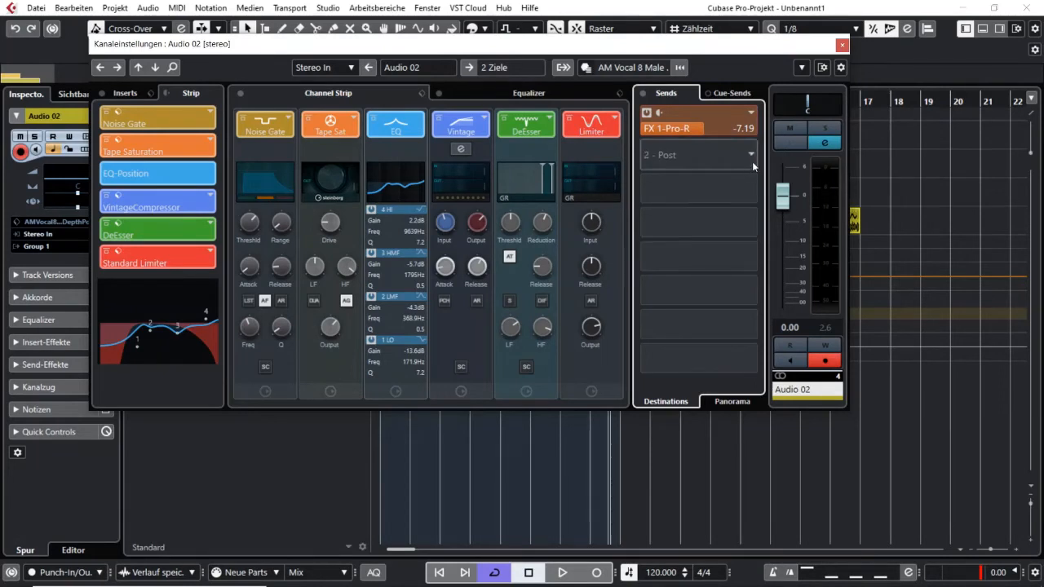
left_click(753, 155)
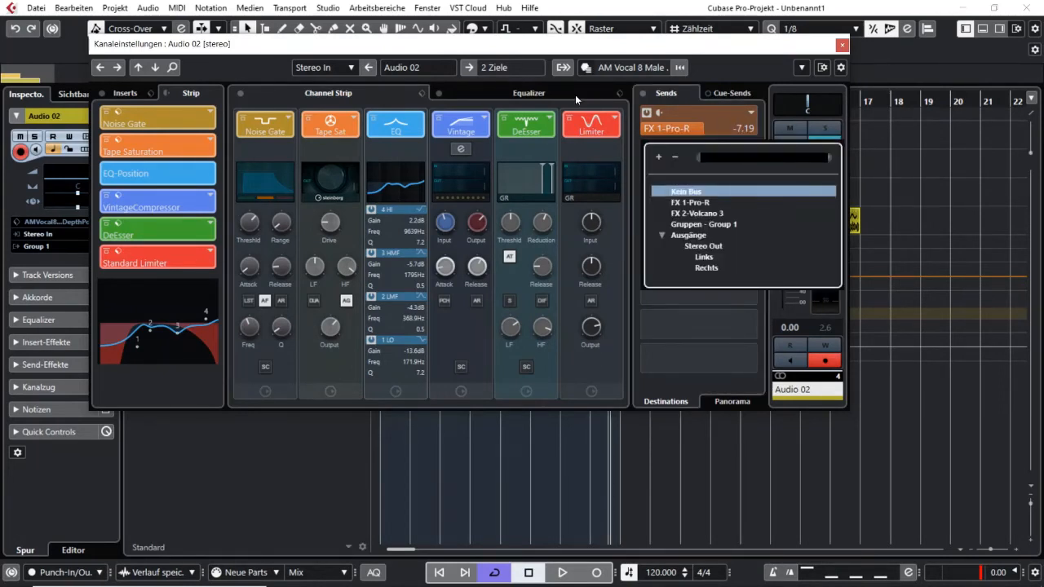
left_click(715, 214)
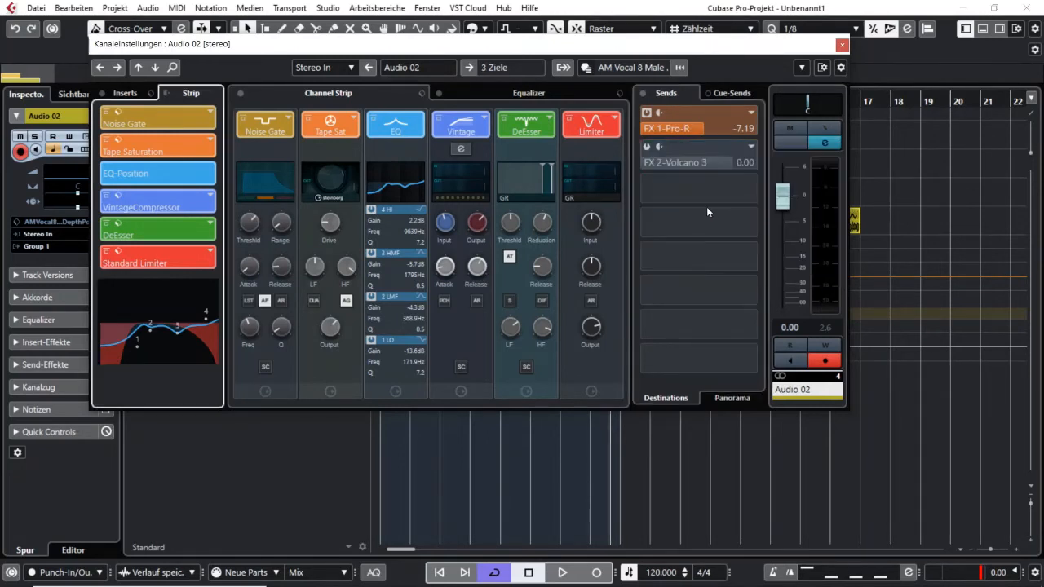
left_click(653, 145)
left_click_drag(692, 164, 664, 163)
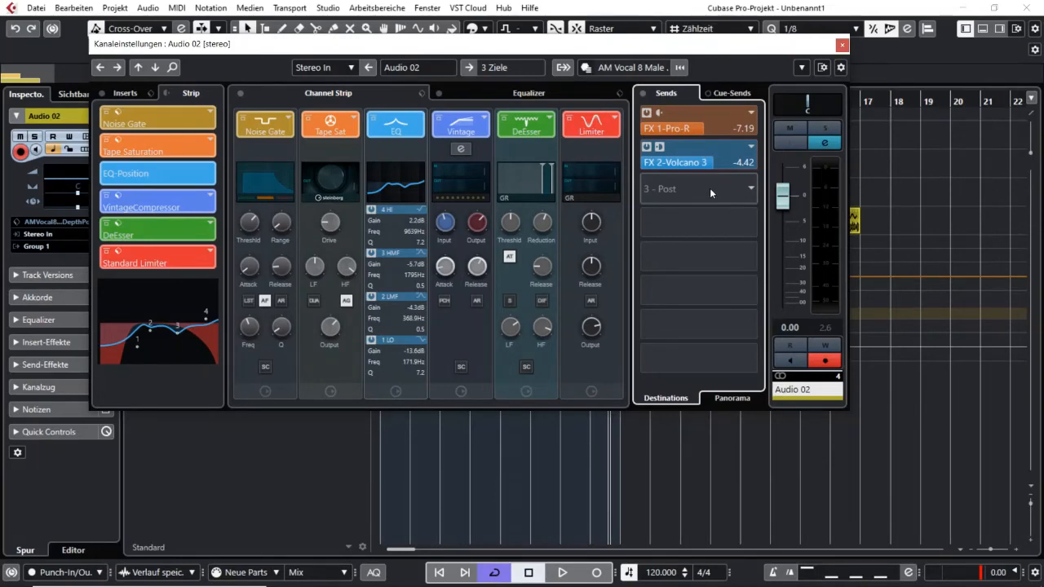
Add a stereo FX channel with Timeless 3, routed to Stereo Out, directly on the third send slot and close the plug-in's window.
right_click(709, 189)
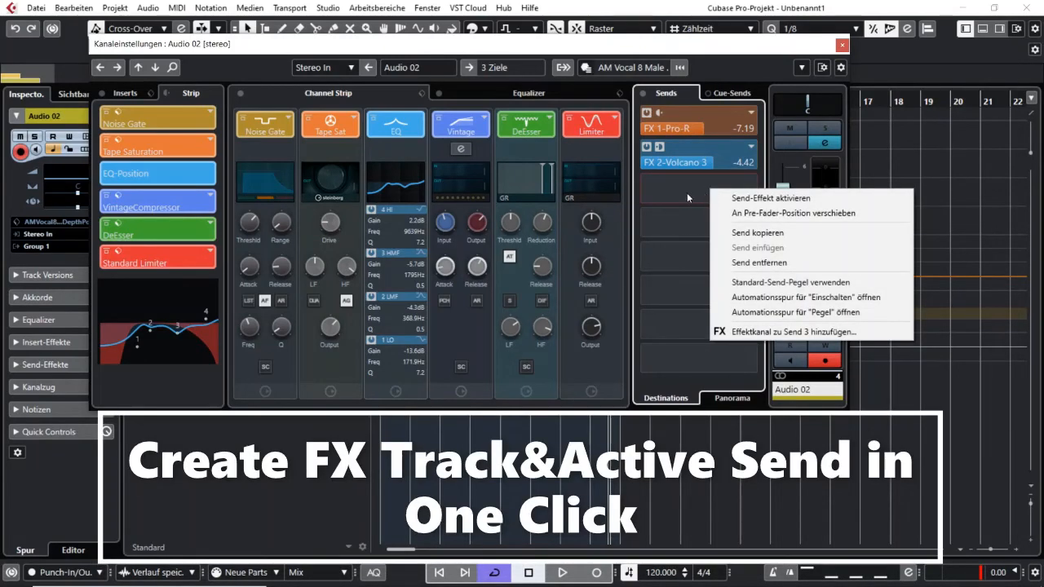
left_click(820, 335)
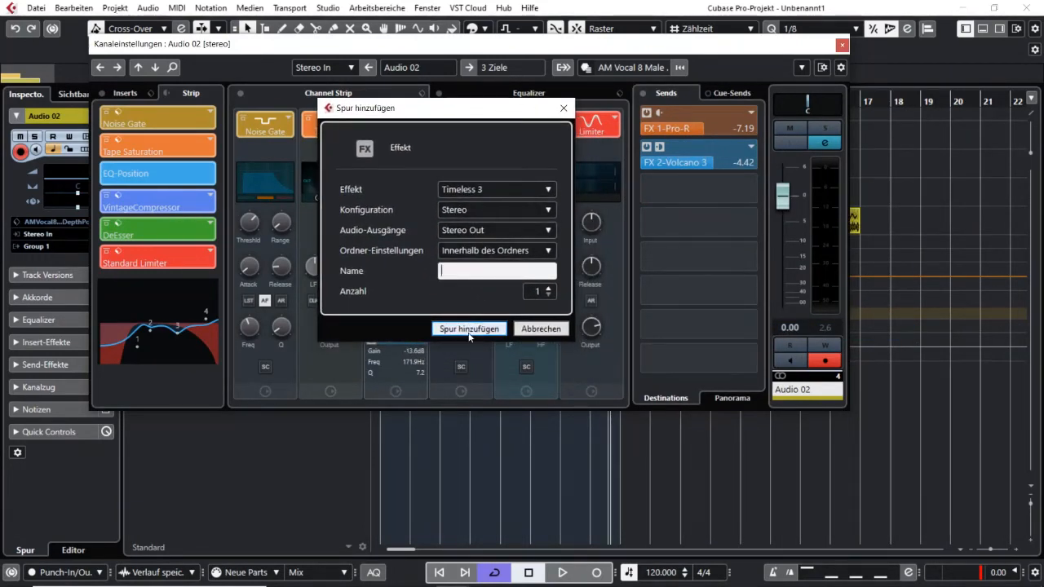
left_click(478, 329)
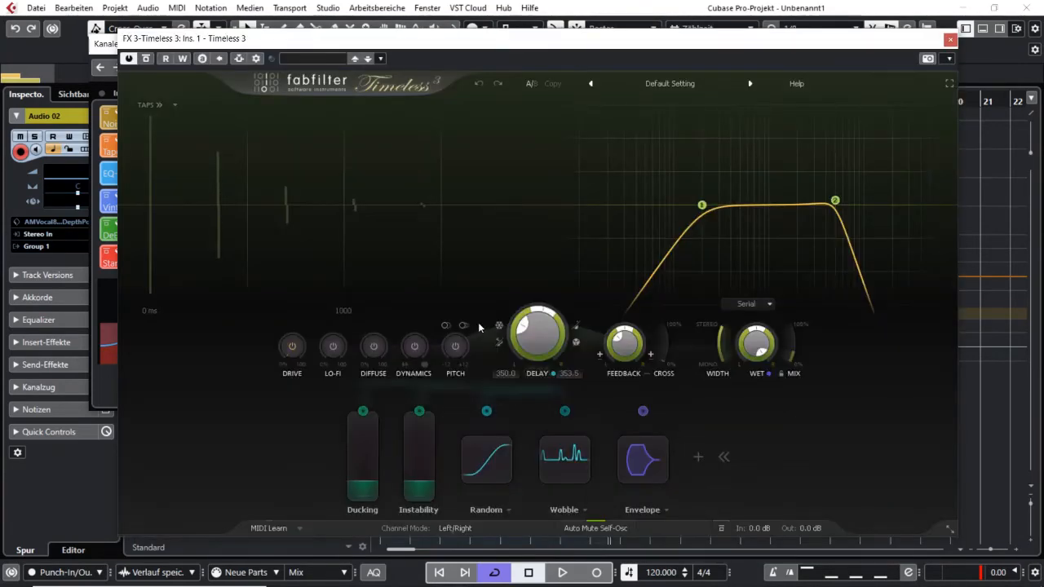
left_click(951, 39)
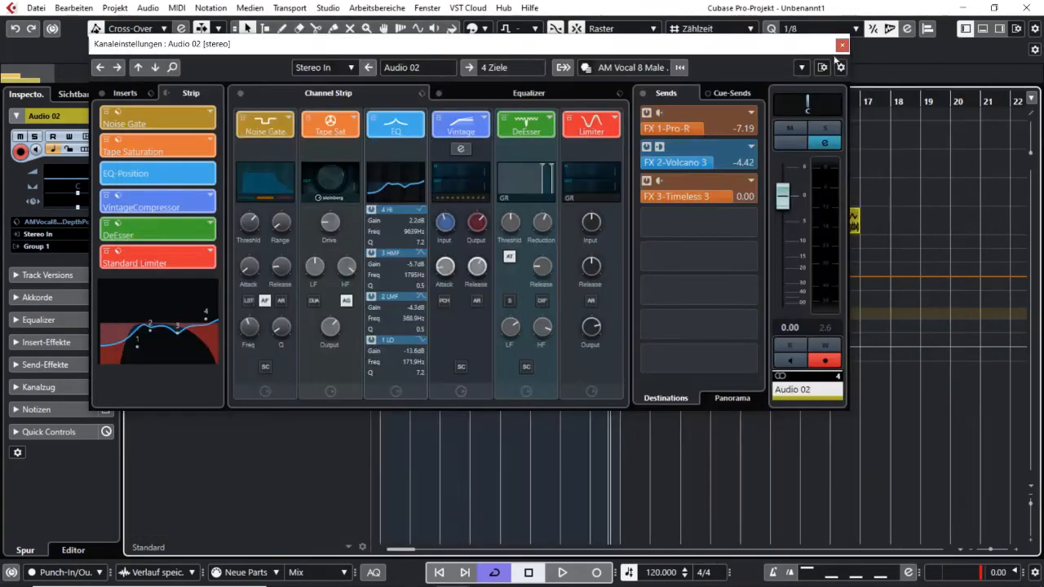
Expand the project's effect channel folder to show the FX tracks, and set the FX 3-Timeless 3 send level to -11.5.
left_click_drag(739, 46, 971, 100)
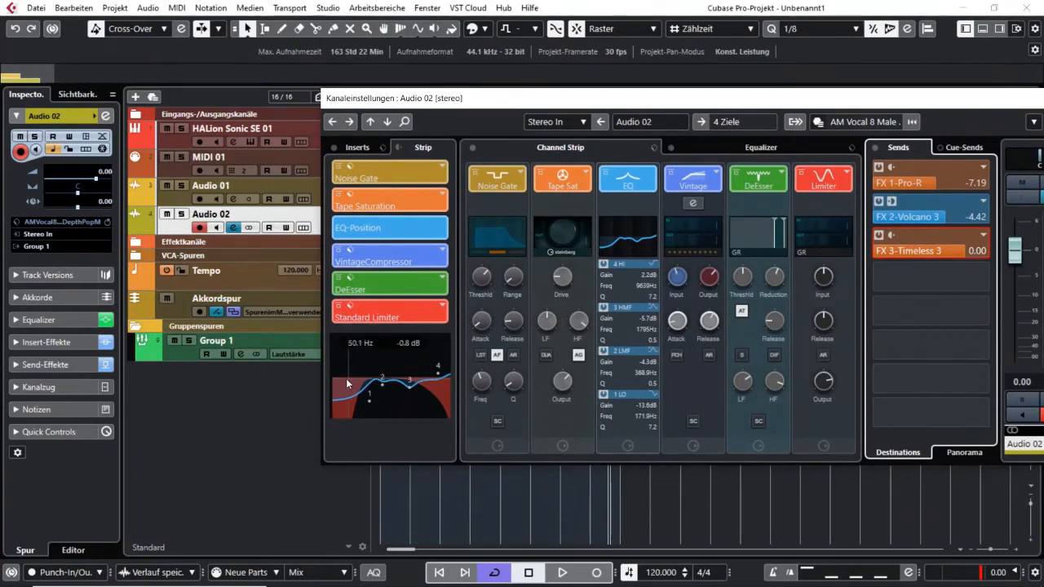
left_click(136, 243)
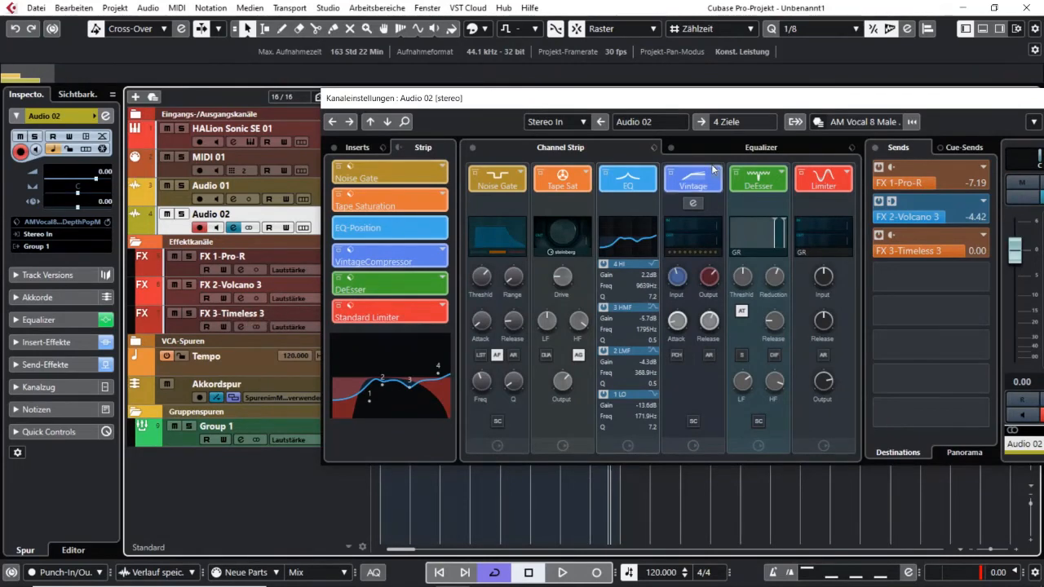
left_click_drag(789, 104, 577, 84)
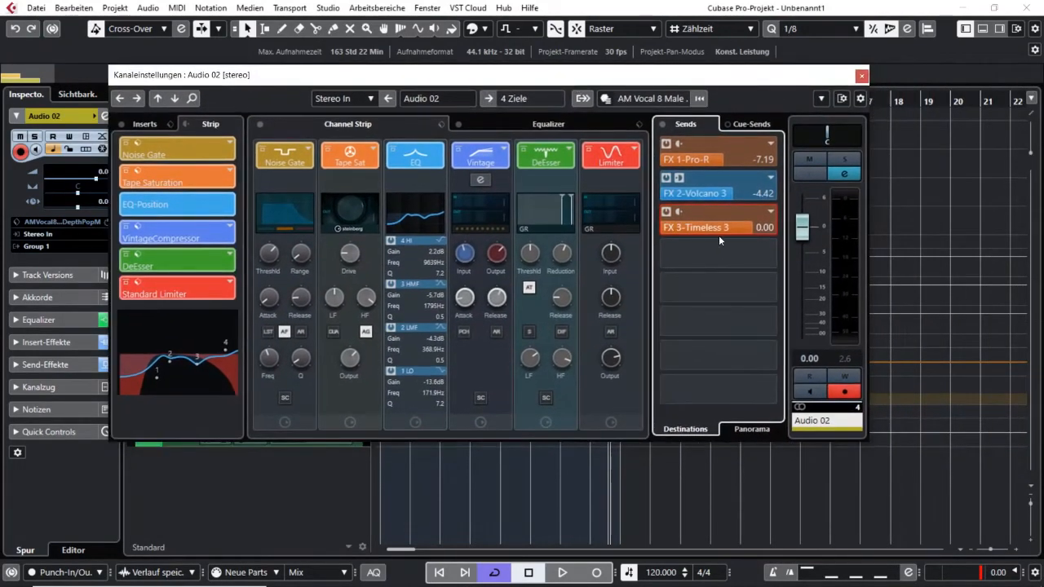
left_click_drag(718, 230, 677, 230)
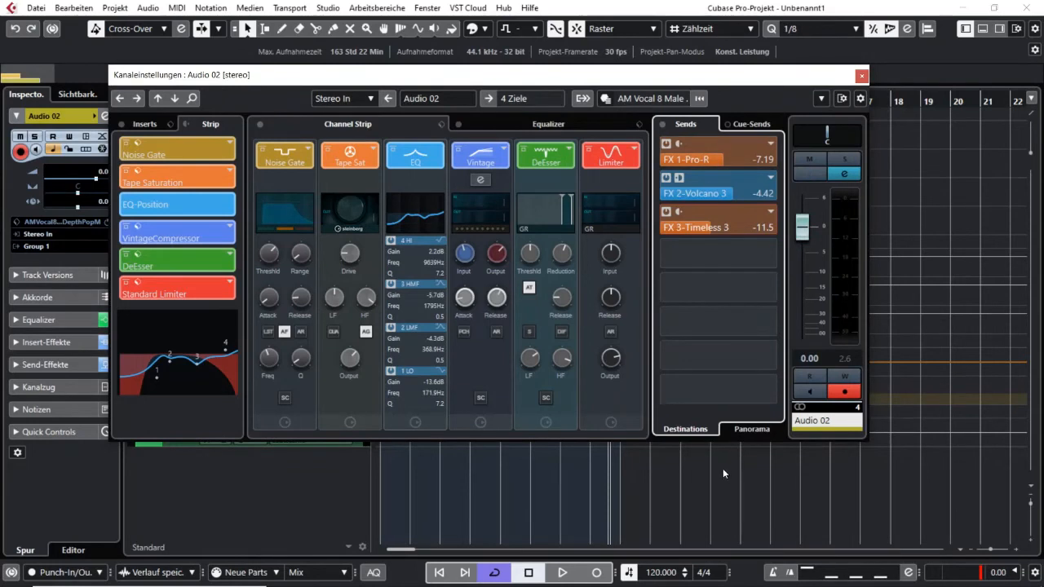
Activate cue sends 1 and 3, setting cue send 1 to -13.5 and cue send 3 to -3.68.
left_click(756, 127)
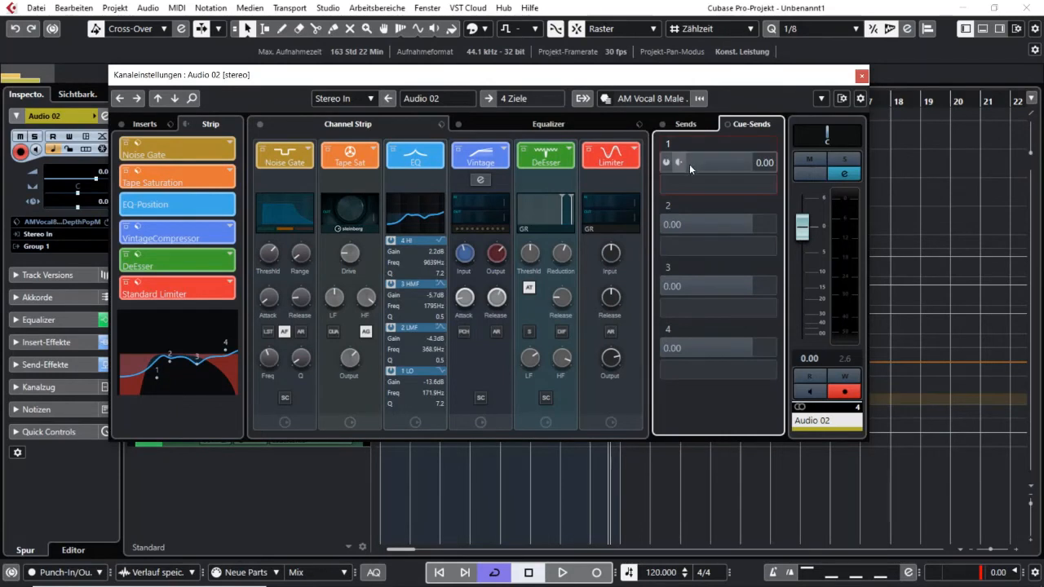
left_click(666, 162)
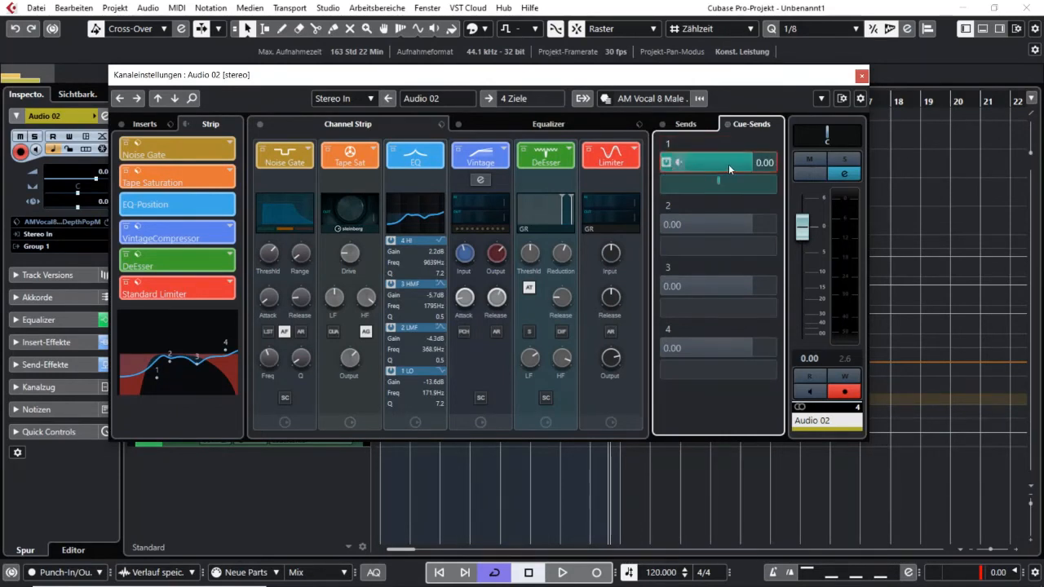
left_click_drag(728, 164, 661, 166)
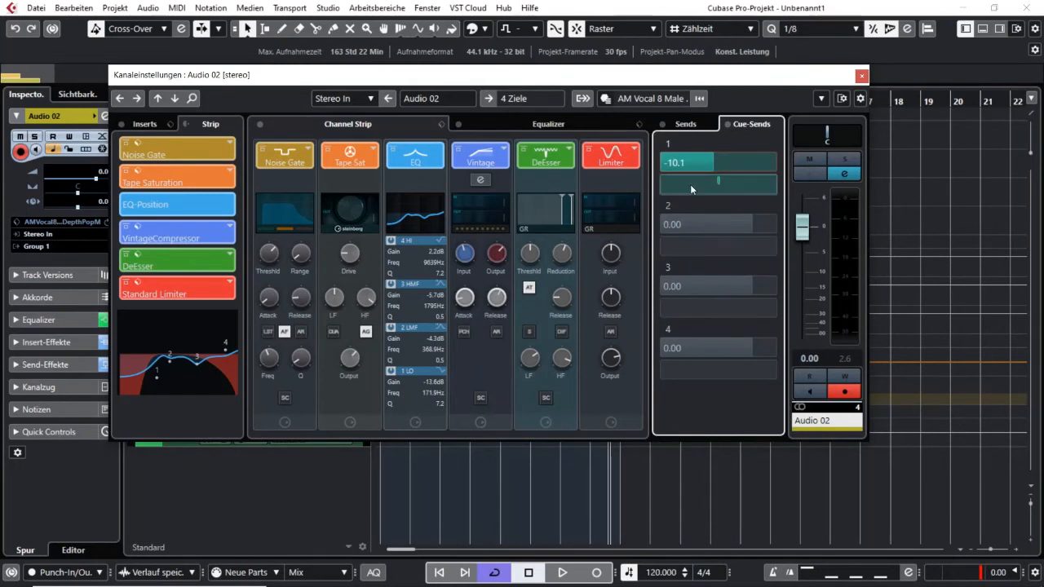
mouse_move(713, 167)
left_mouse_down()
mouse_move(742, 163)
mouse_move(705, 163)
left_mouse_up()
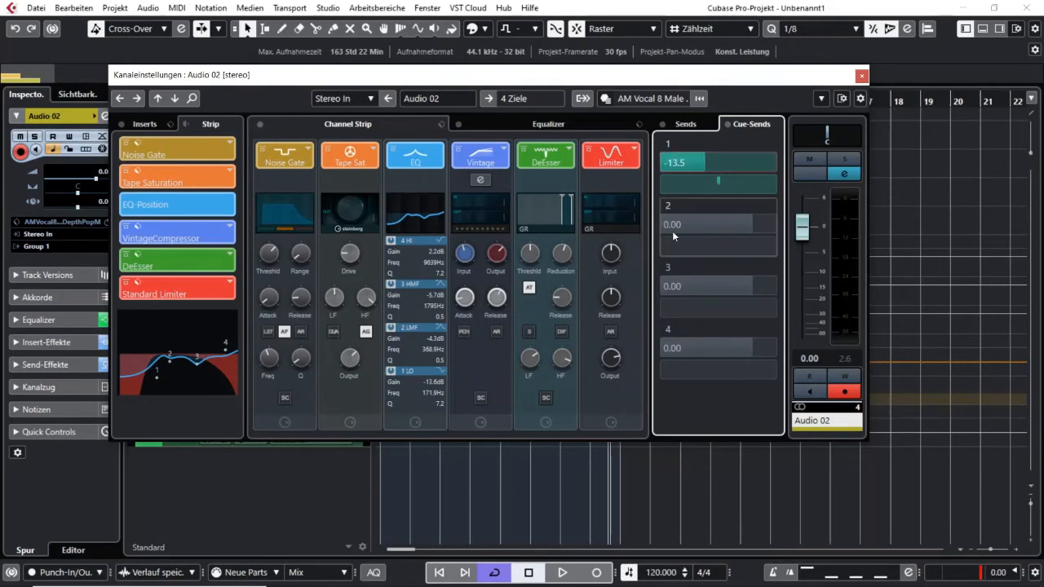
left_click(665, 287)
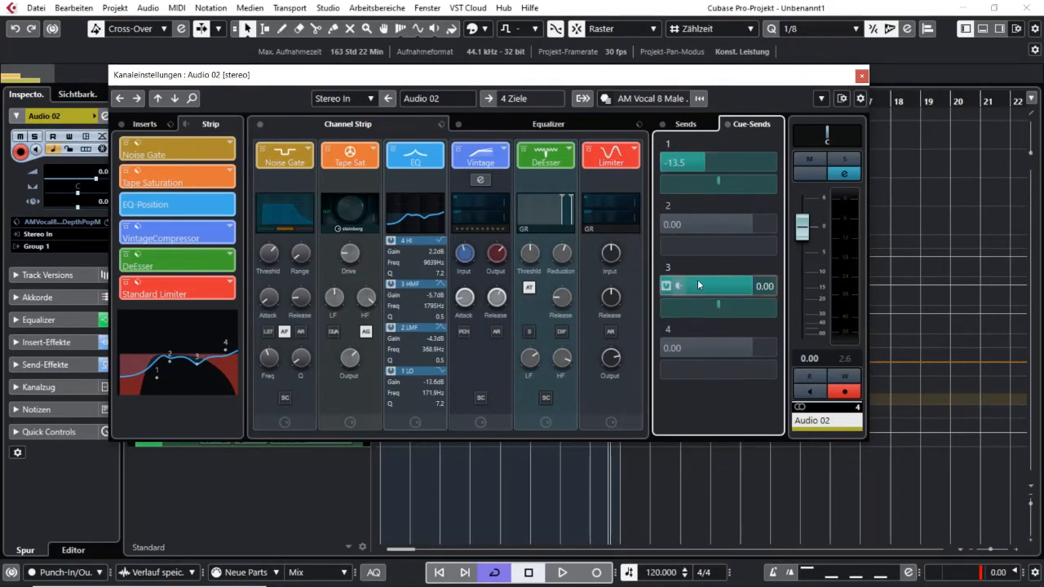
left_click(736, 288)
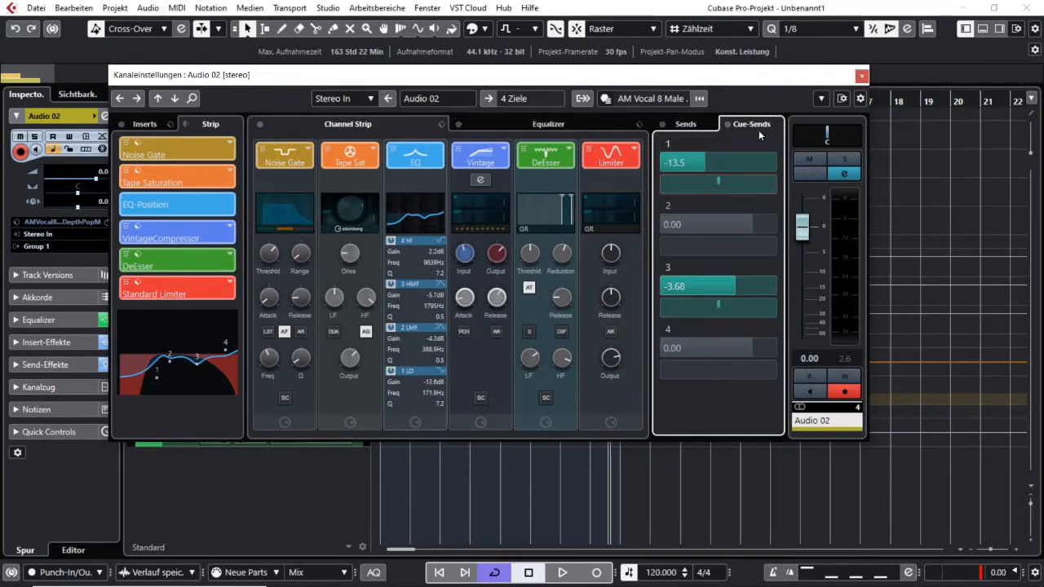
In the send panning view, pan the first send to L71, the second to R60 and the third to L51.
left_click(685, 124)
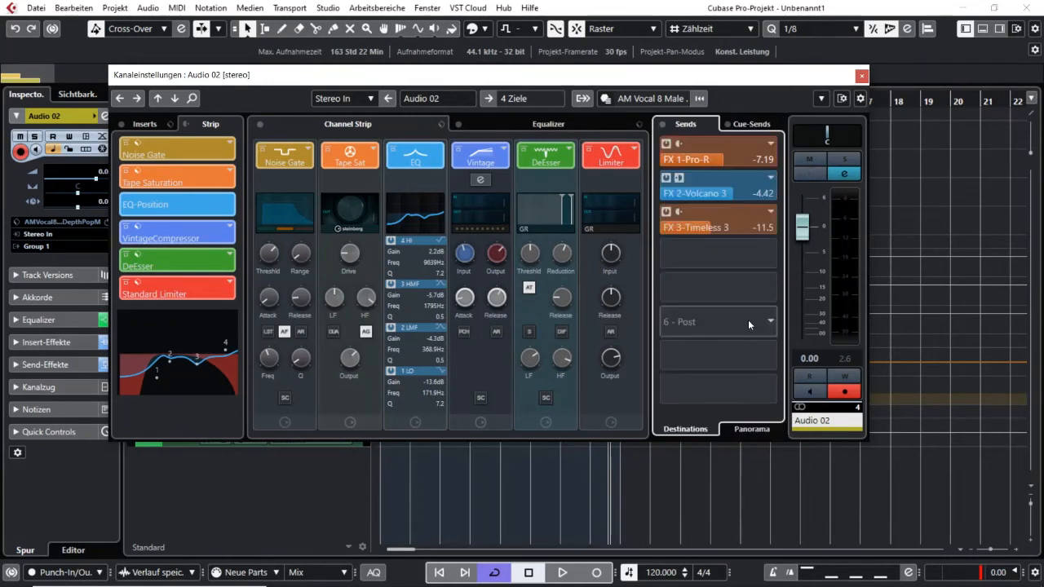
left_click(749, 429)
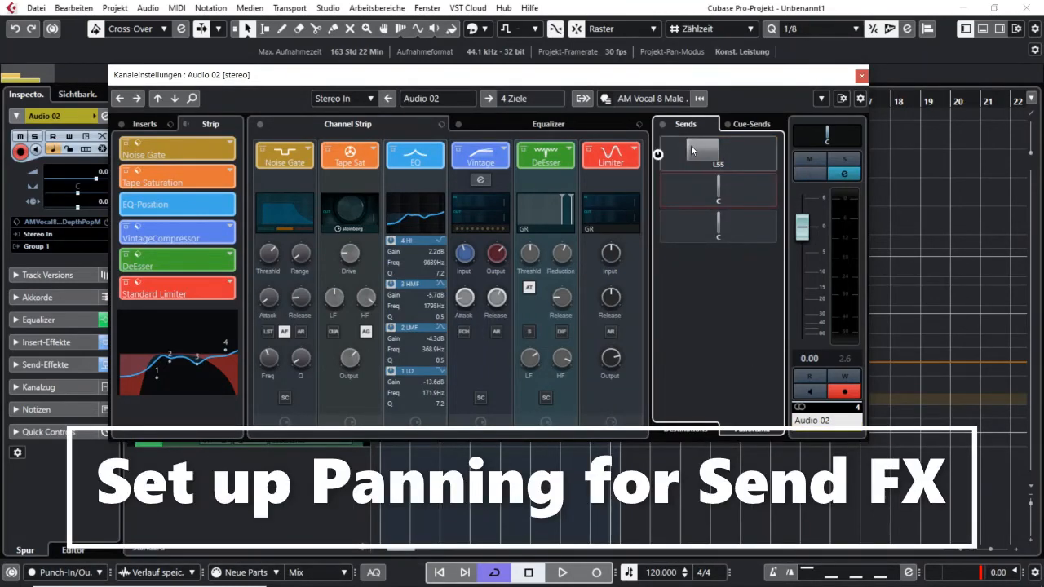
mouse_move(692, 149)
left_mouse_down()
mouse_move(719, 150)
mouse_move(678, 149)
left_mouse_up()
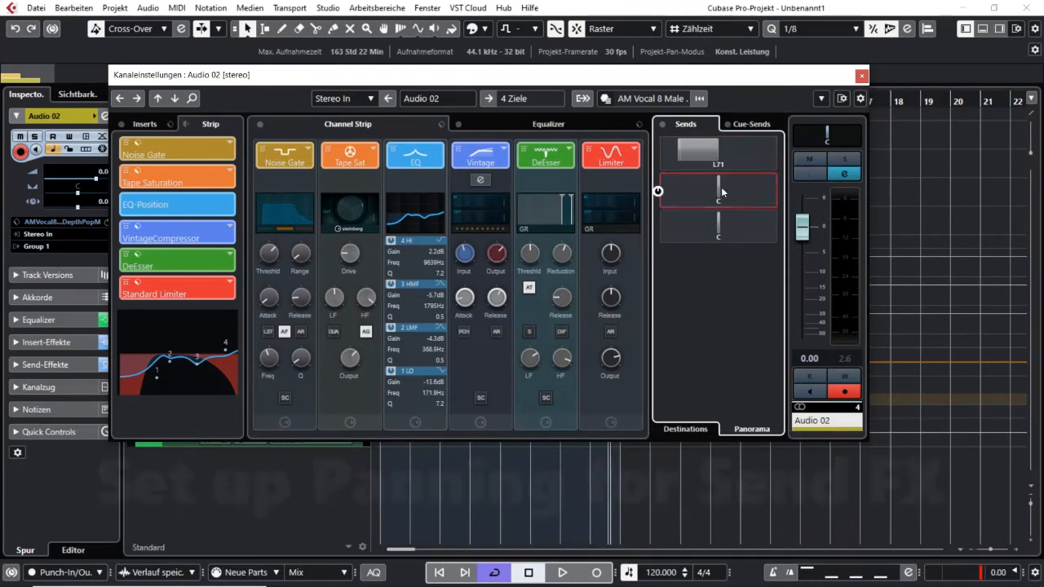
left_click_drag(722, 192, 756, 194)
left_click_drag(721, 230, 691, 229)
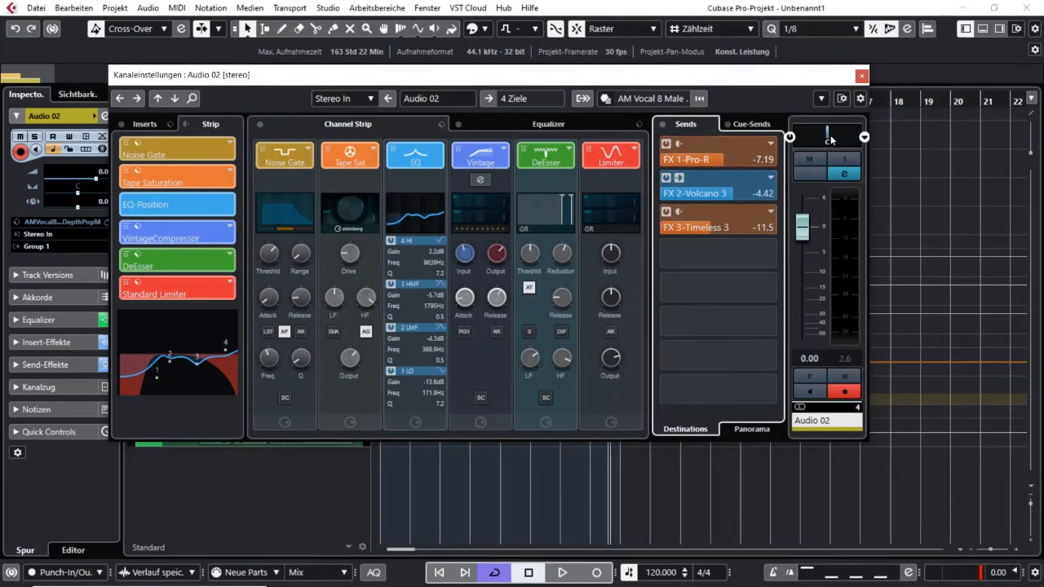
Pan the Audio 02 channel to L41, set the first send's panning to R77, and return to the send destinations.
left_click_drag(827, 138, 810, 139)
left_click(726, 429)
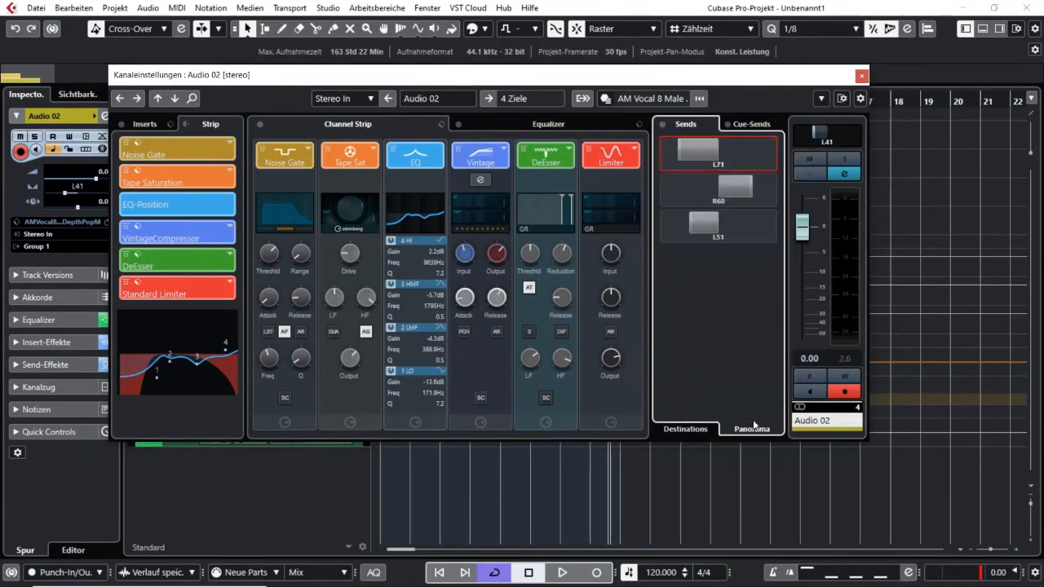
left_click_drag(688, 151, 735, 151)
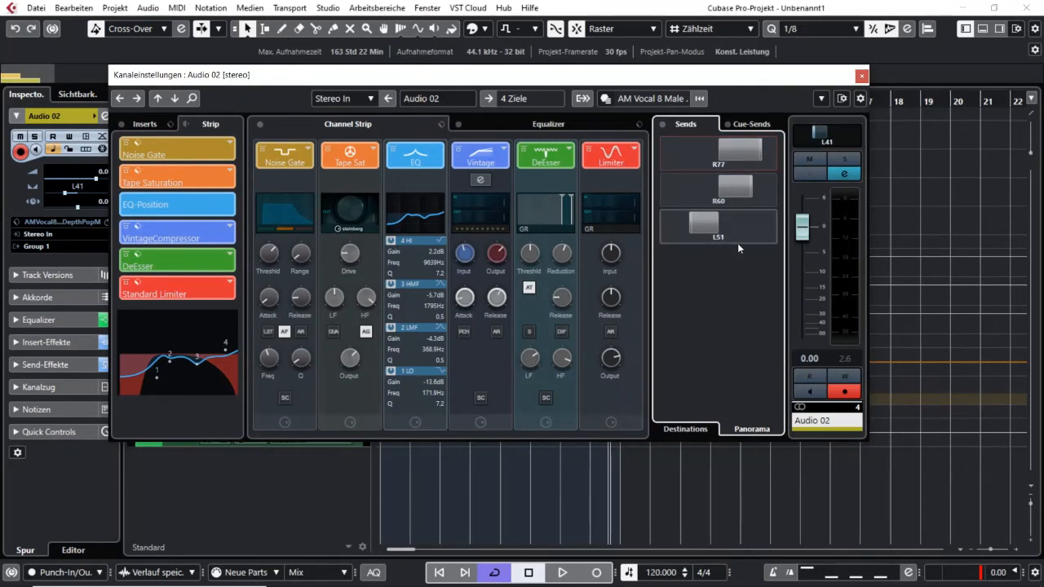
left_click(688, 430)
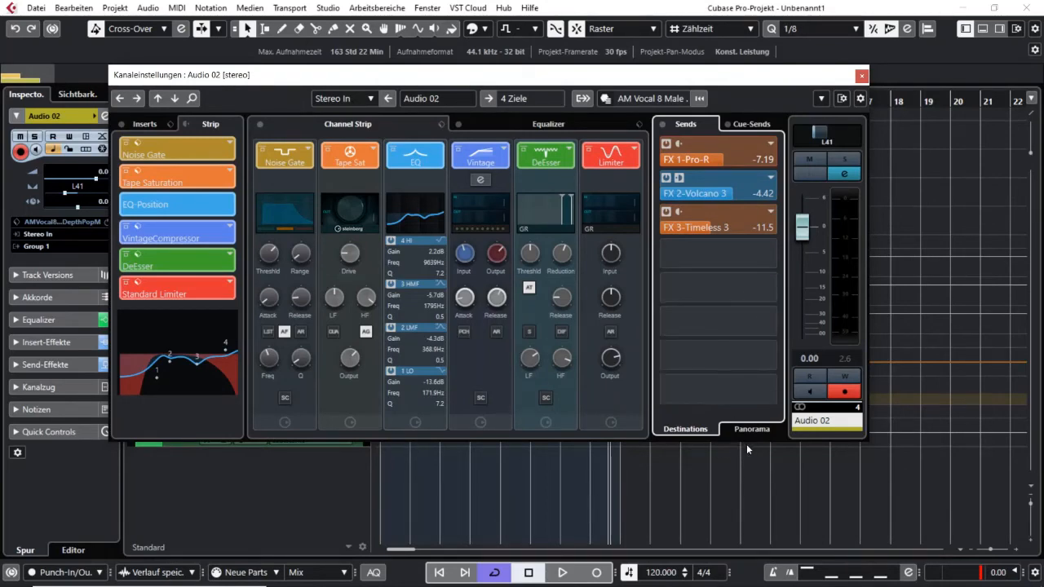
Make room beside the channel settings window and display the channel's output chain with Group 1 and Stereo Out.
left_click_drag(755, 82, 666, 73)
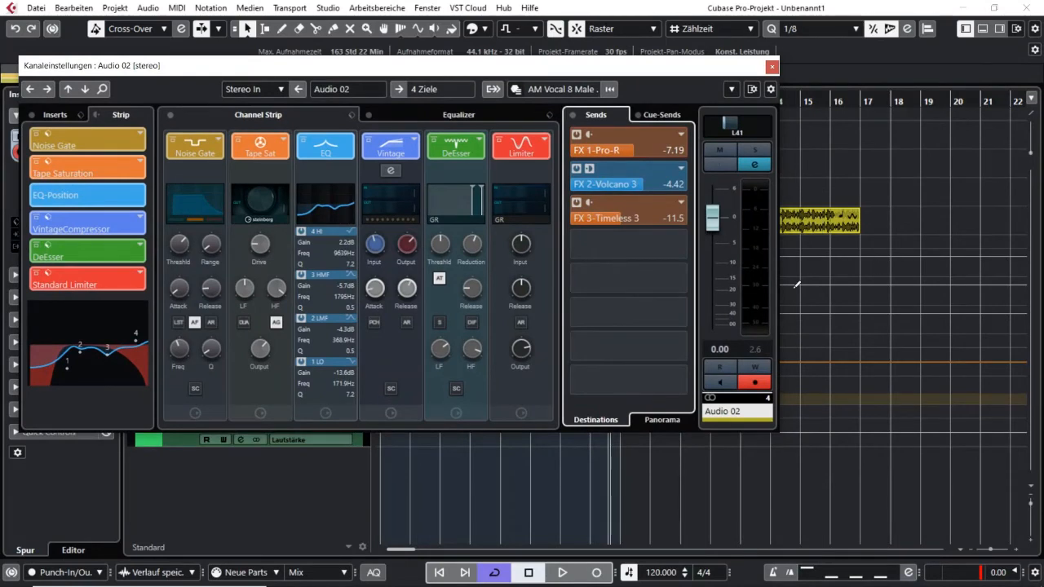
left_click(493, 89)
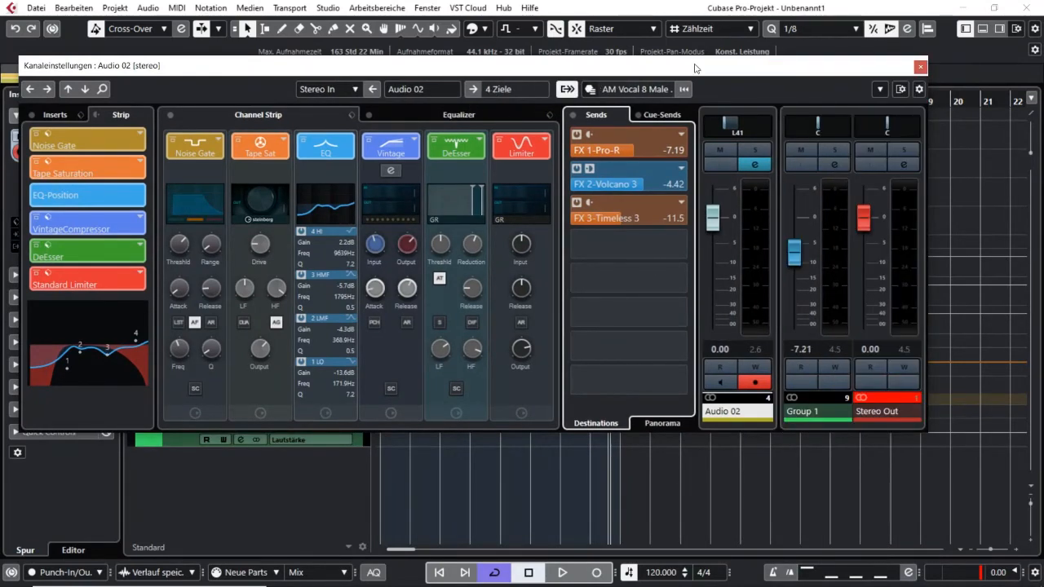
Find the FX 1-Pro-R channel in the channel list to examine its settings, and return to the Audio 02 channel.
left_click_drag(696, 67, 696, 58)
left_click(101, 80)
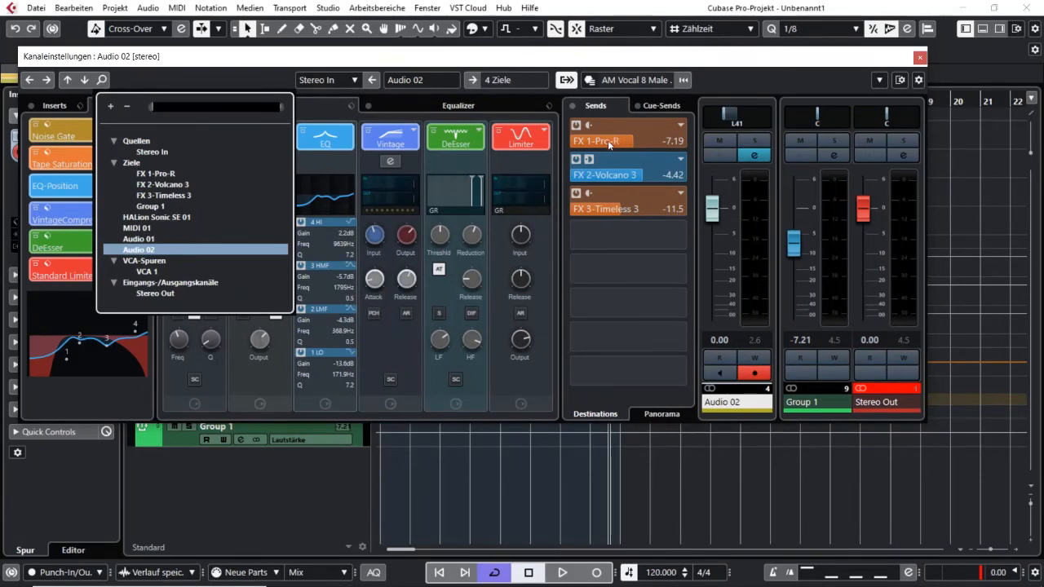
left_click(147, 174)
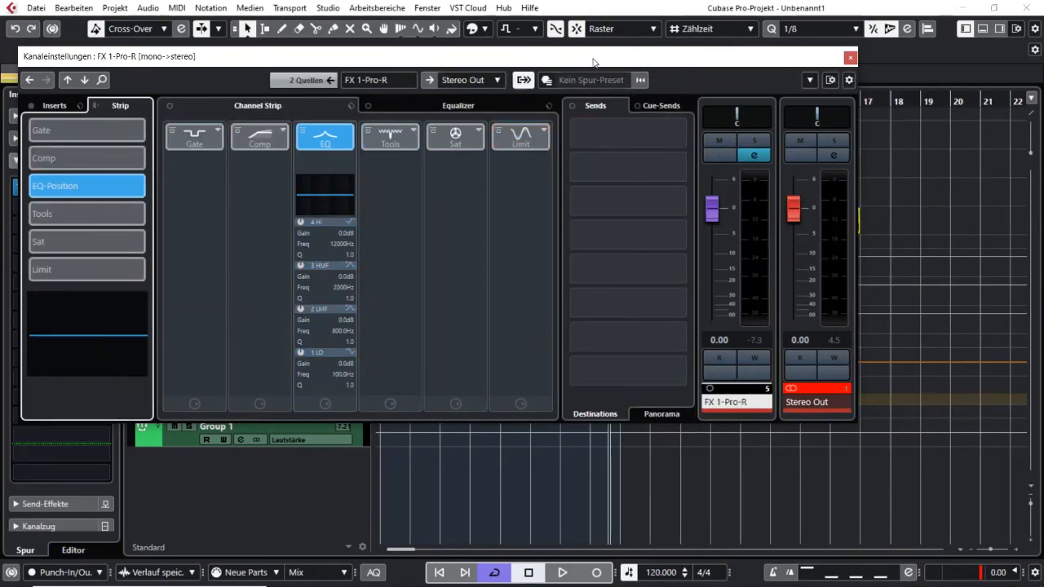
left_click_drag(594, 60, 697, 60)
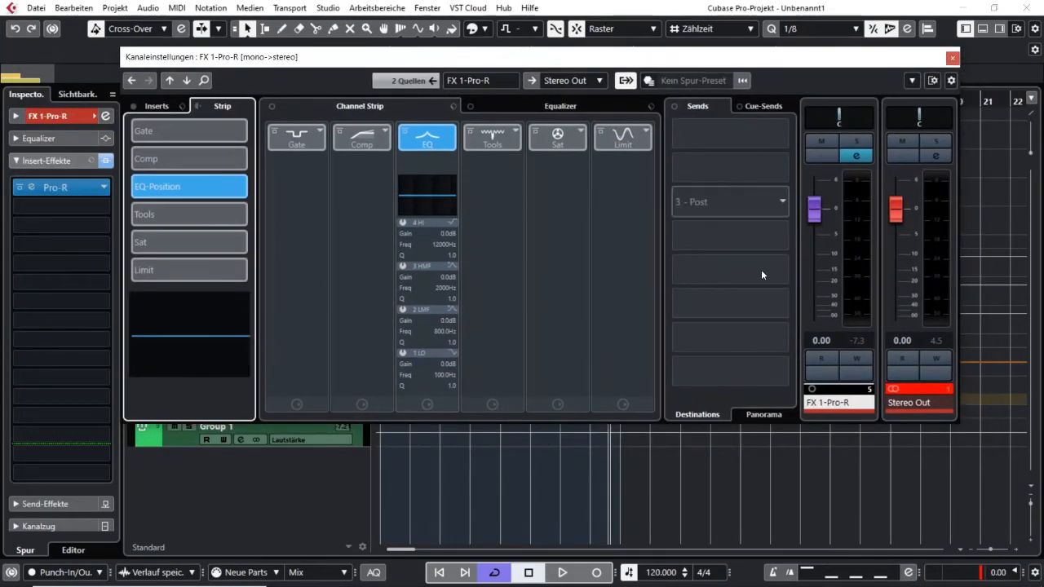
left_click(836, 121)
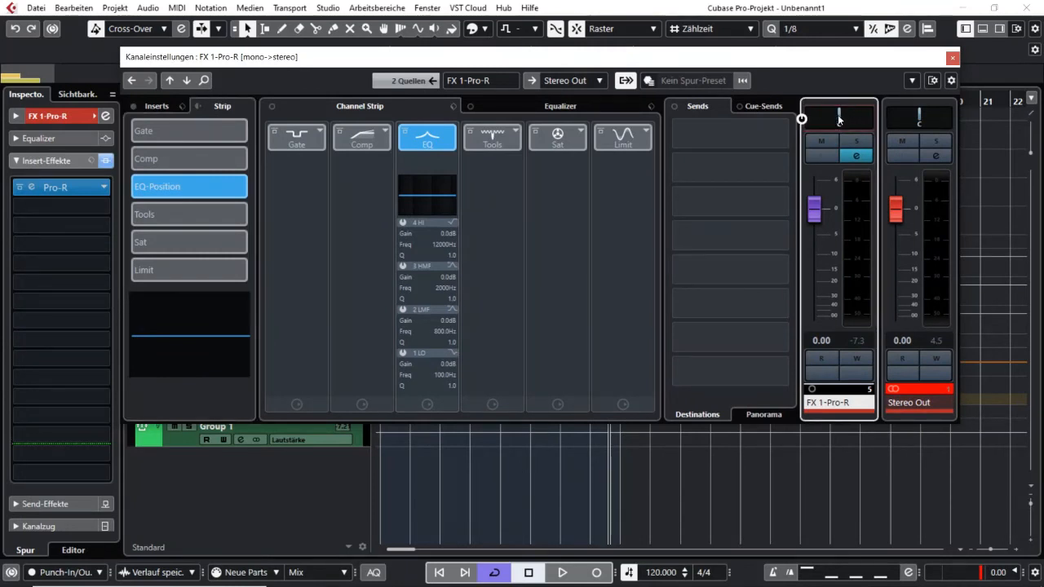
left_click(131, 80)
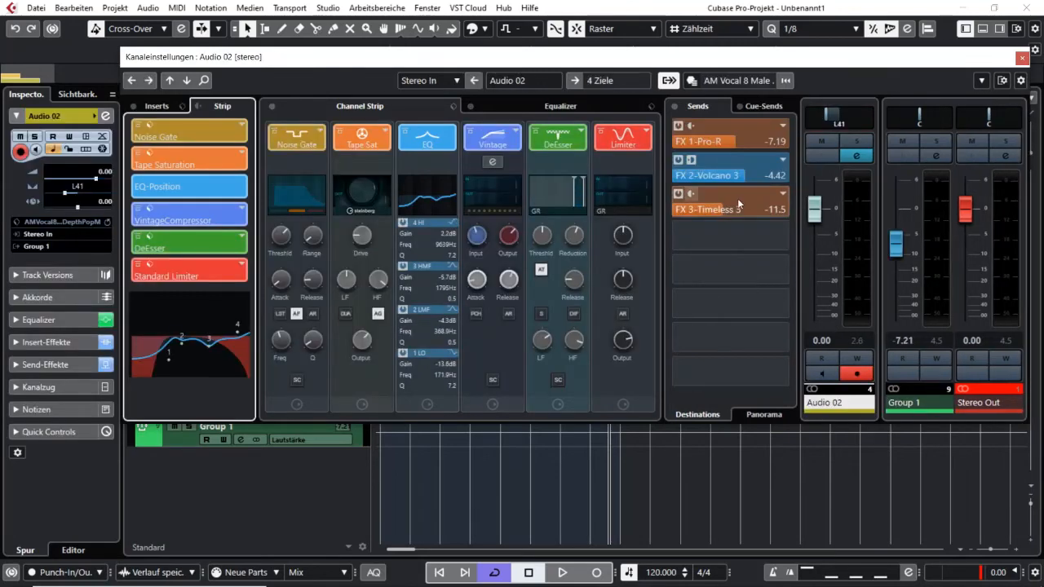
left_click_drag(782, 60, 718, 45)
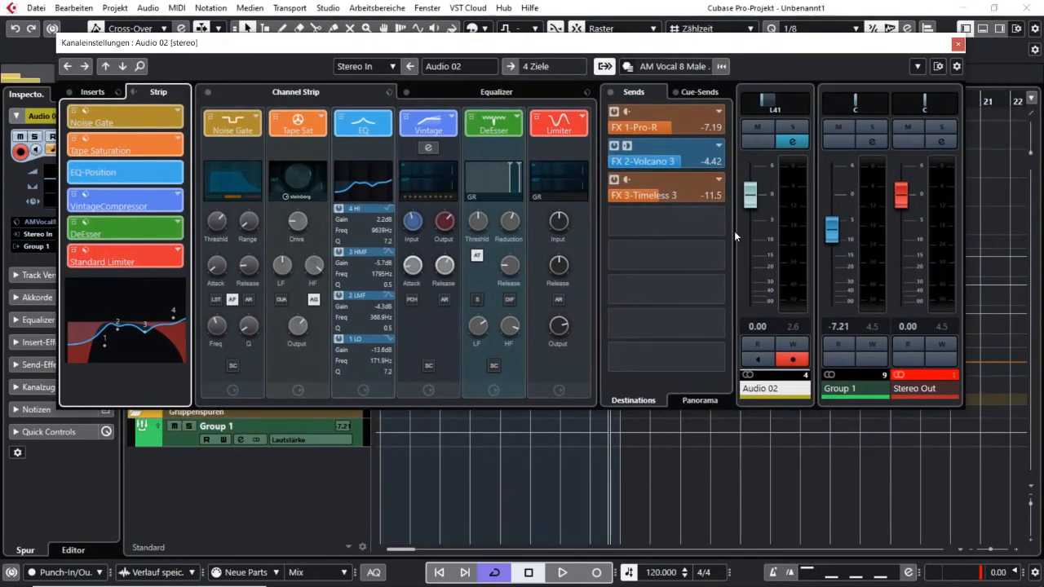
Pan Audio 02's first send to R75 in the send panning view and return to the send destinations.
left_click(701, 401)
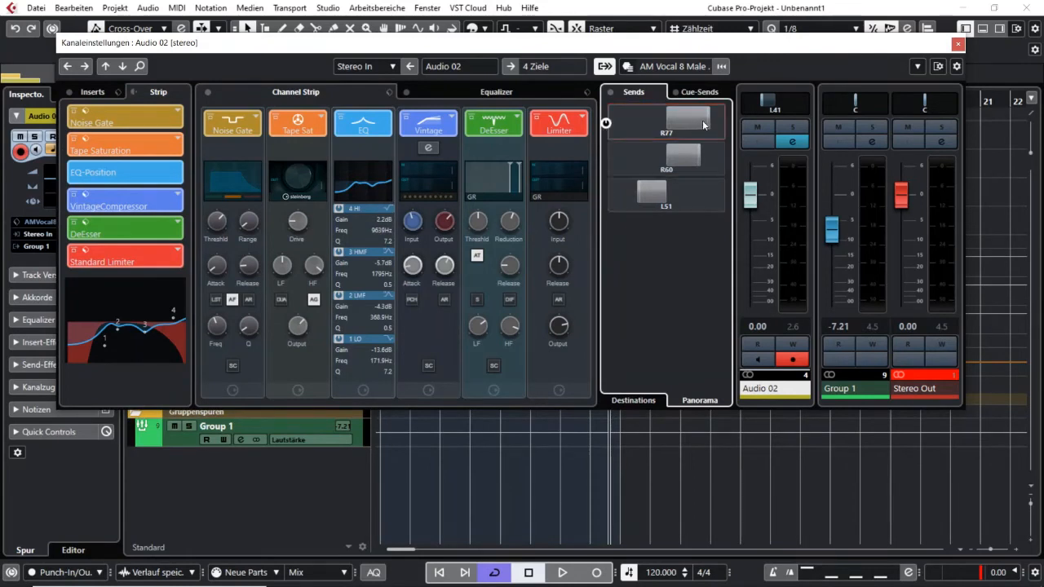
left_click_drag(709, 124, 708, 124)
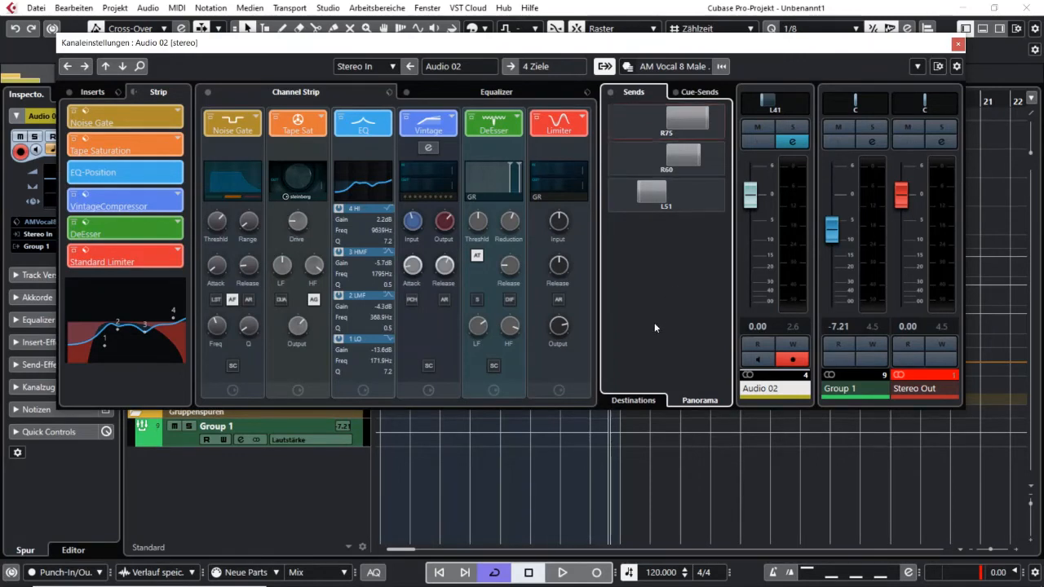
left_click(633, 401)
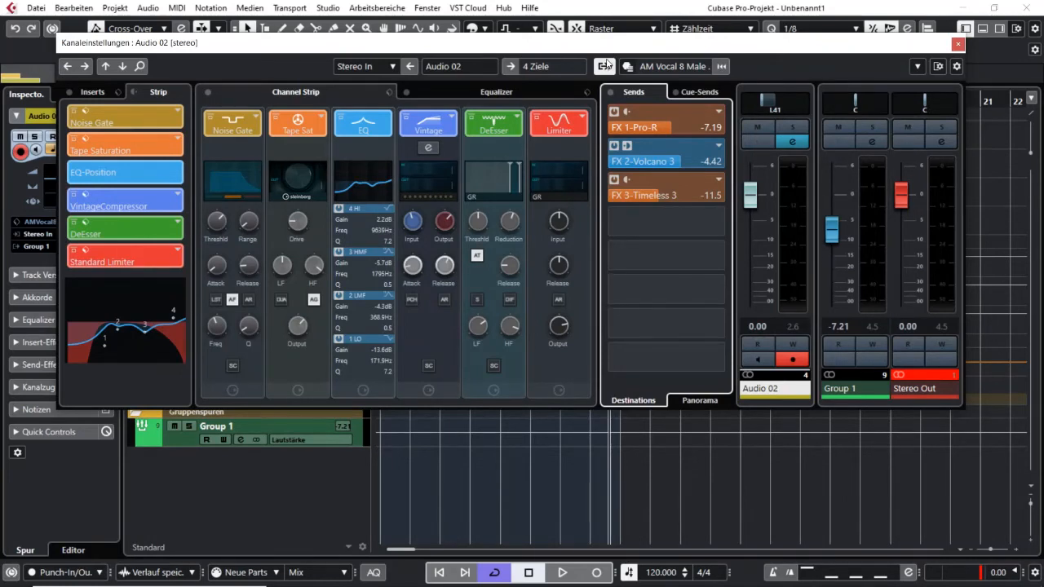
Hide the output chain and set Audio 02's fader to 1.16 and its panning to R6.
left_click(604, 66)
mouse_move(749, 194)
left_mouse_down()
mouse_move(748, 254)
mouse_move(749, 191)
left_mouse_up()
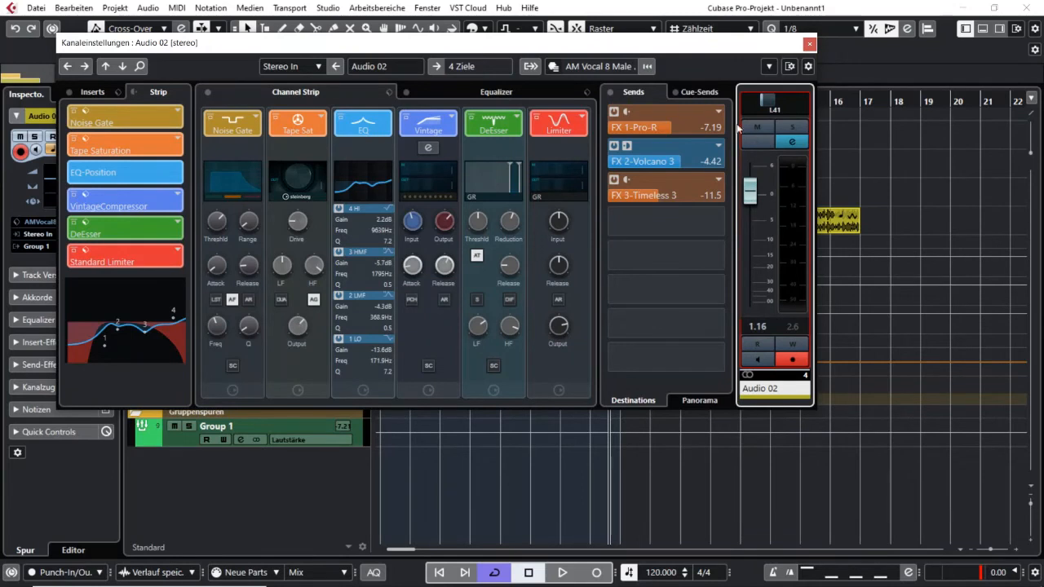
left_click_drag(765, 102, 777, 102)
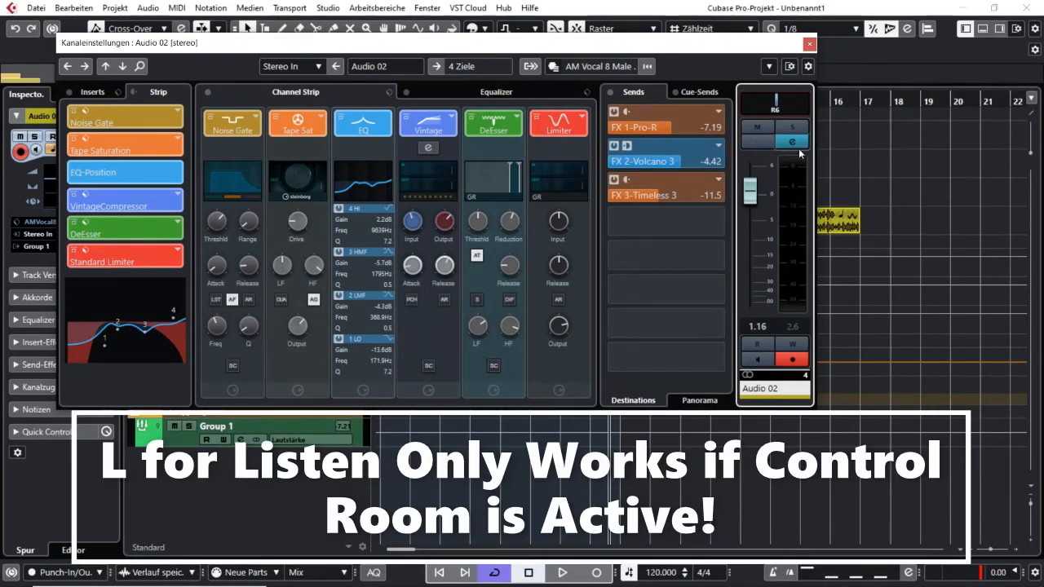
Switch the channel settings window to the HALion Sonic SE 01 channel through the channel list.
left_click_drag(646, 59, 840, 55)
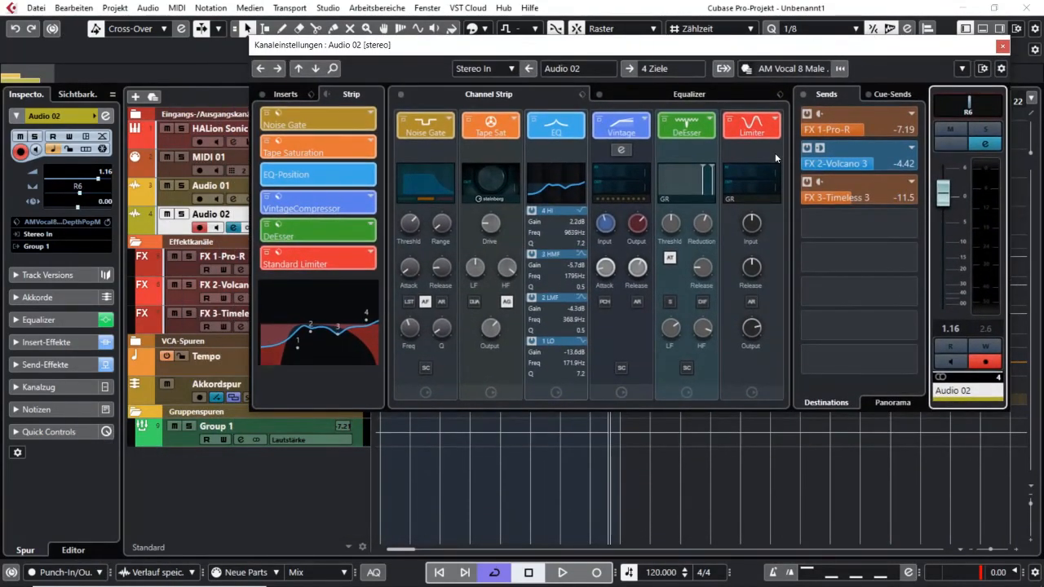
left_click(332, 69)
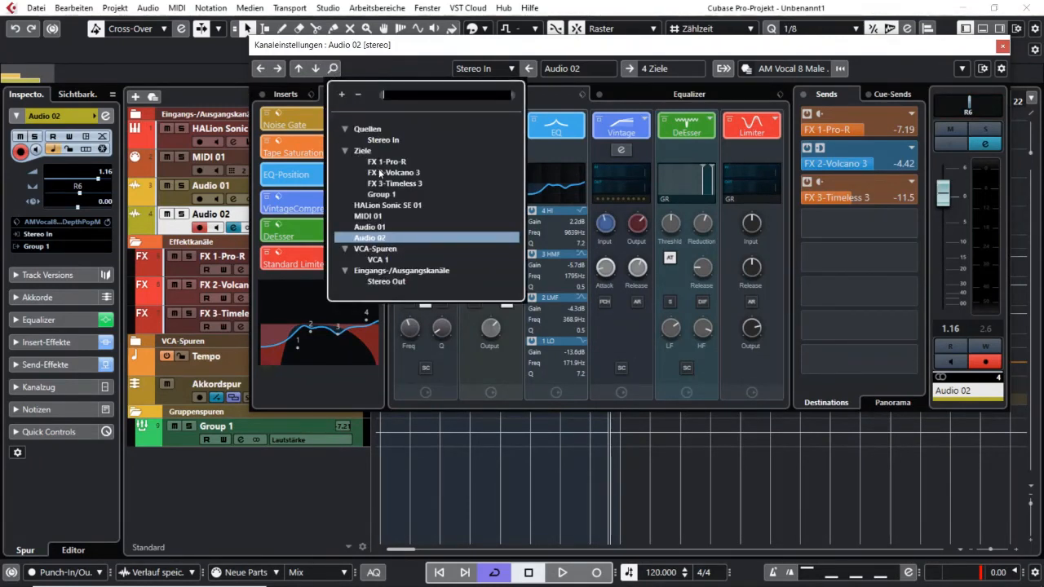
left_click(404, 205)
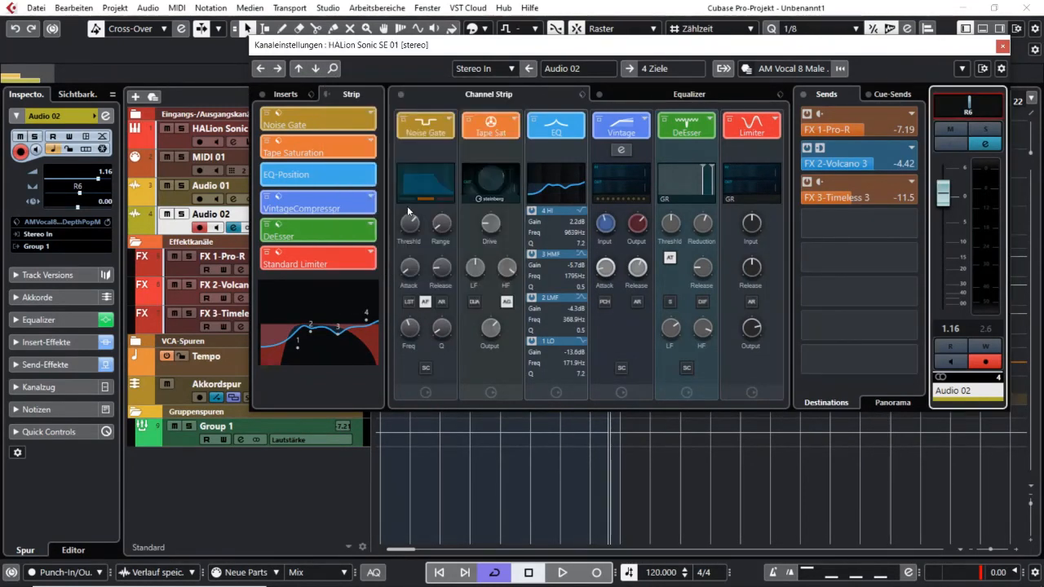
left_click_drag(809, 51, 716, 40)
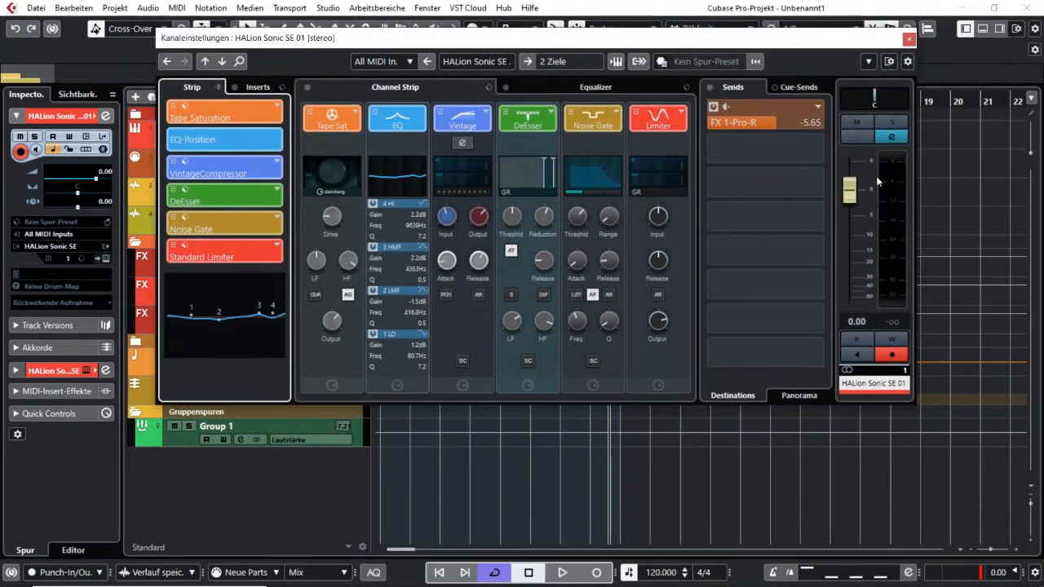
Open the HALion Sonic SE instrument window from the channel's edit control to examine it, and close it again.
left_click(894, 138)
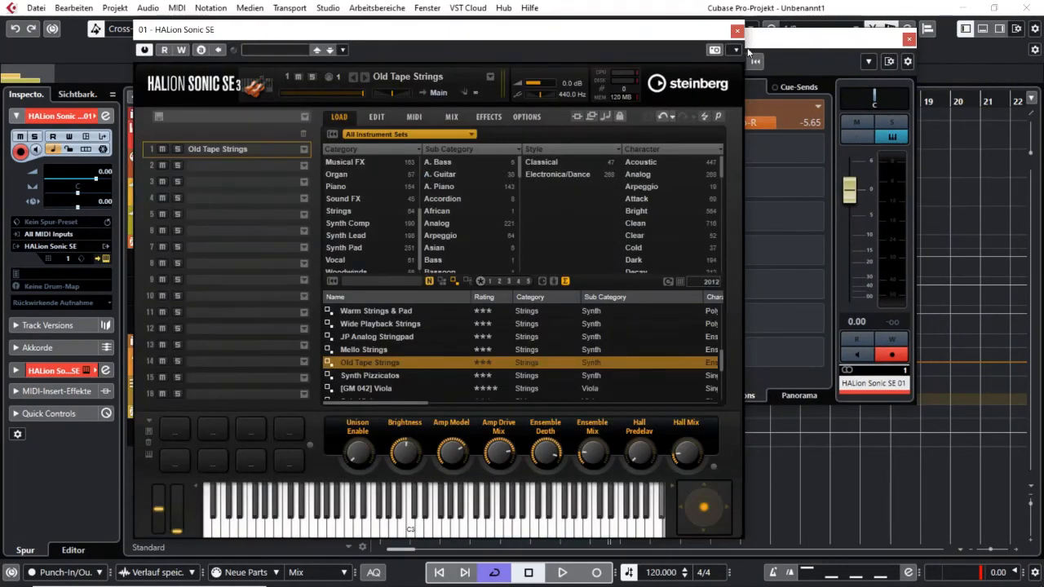
left_click_drag(712, 31, 787, 45)
left_click(882, 139)
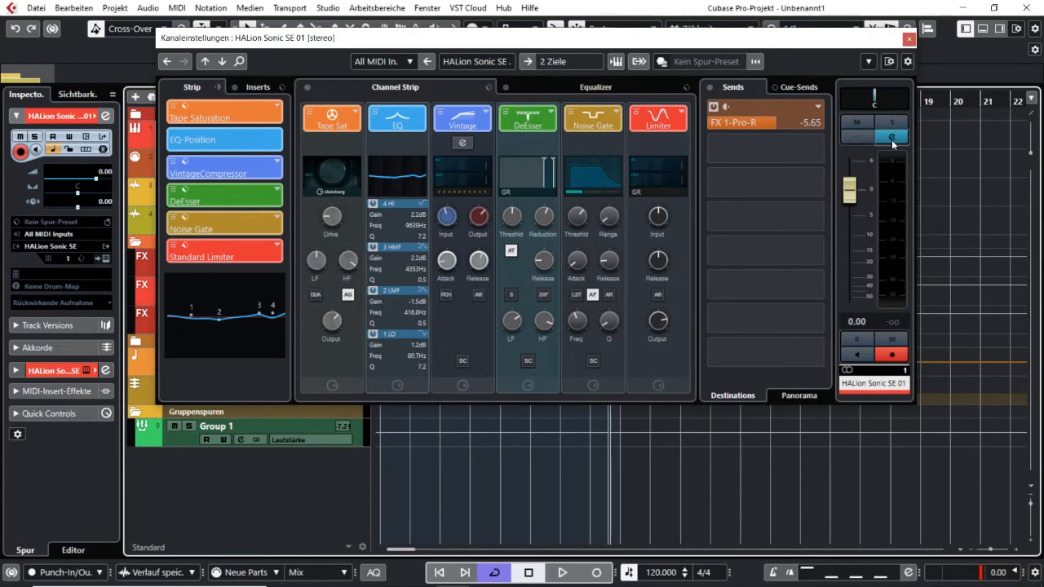
left_click(892, 143)
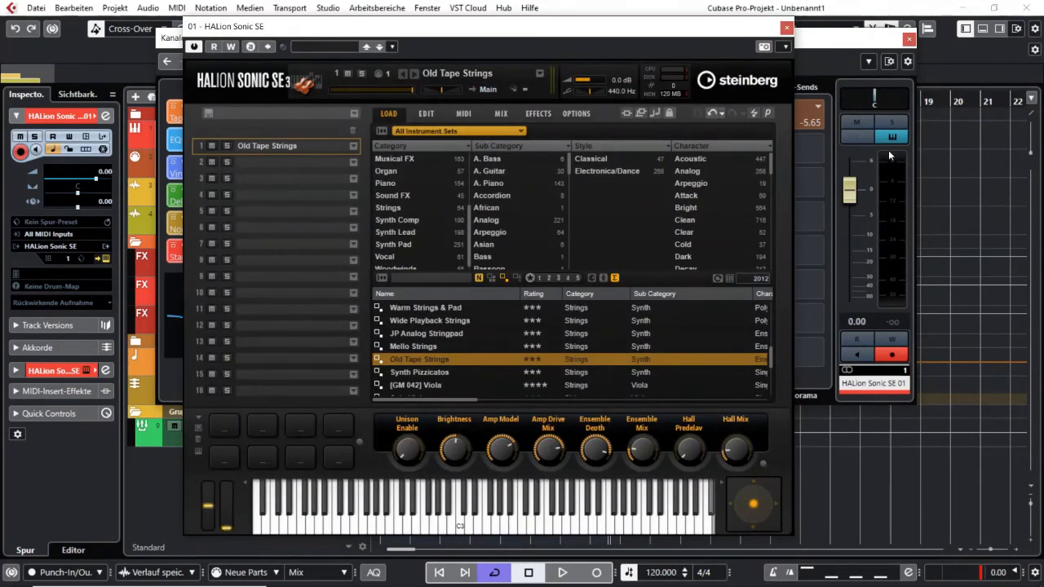
left_click(787, 27)
Set the HALion Sonic SE 01 fader to -1.77 and look at the track colour palette.
mouse_move(849, 194)
left_mouse_down()
mouse_move(854, 224)
mouse_move(853, 208)
left_mouse_up()
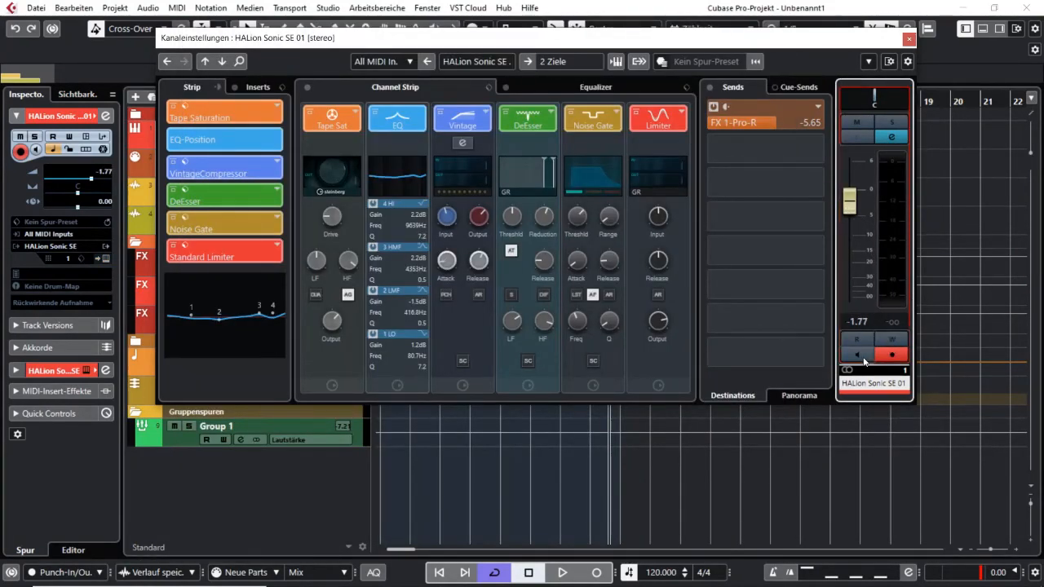
left_click(905, 392)
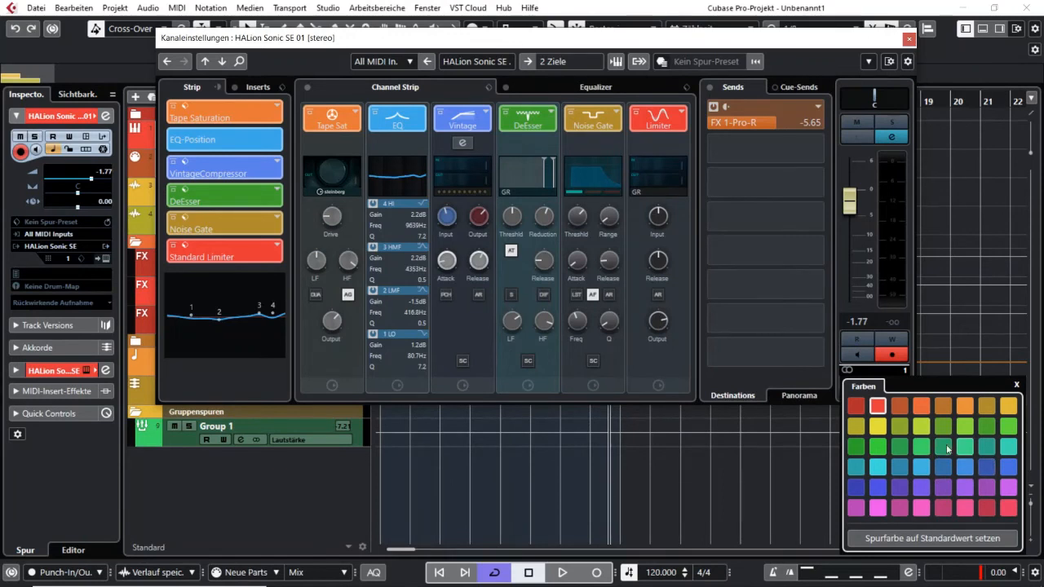
left_click(812, 62)
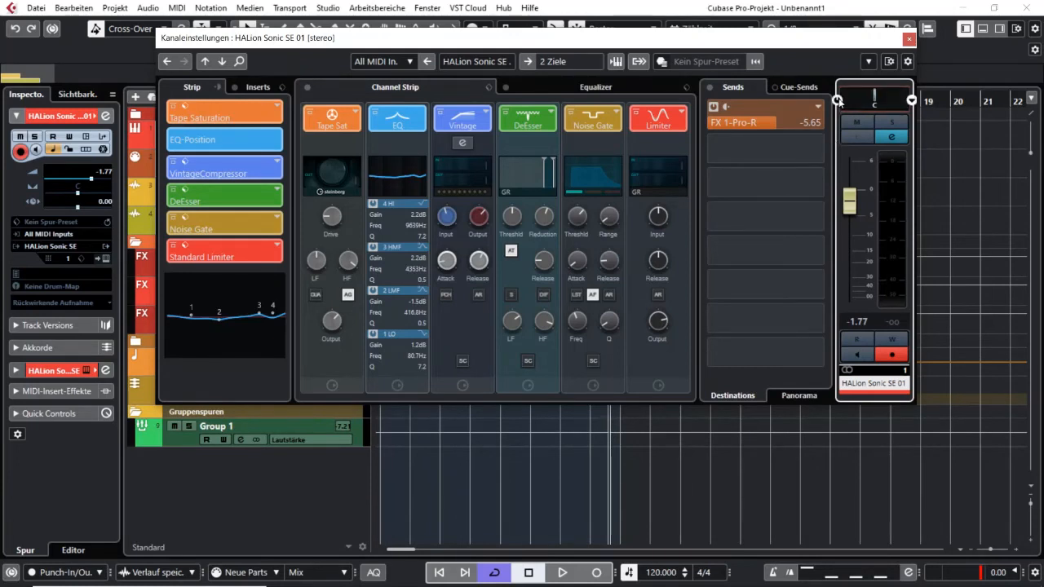
Pan HALion Sonic SE 01 to R51, and switch it to the Stereo Combined Panner with a range from L46 to R19.
mouse_move(862, 100)
left_mouse_down()
mouse_move(841, 101)
mouse_move(879, 104)
left_mouse_up()
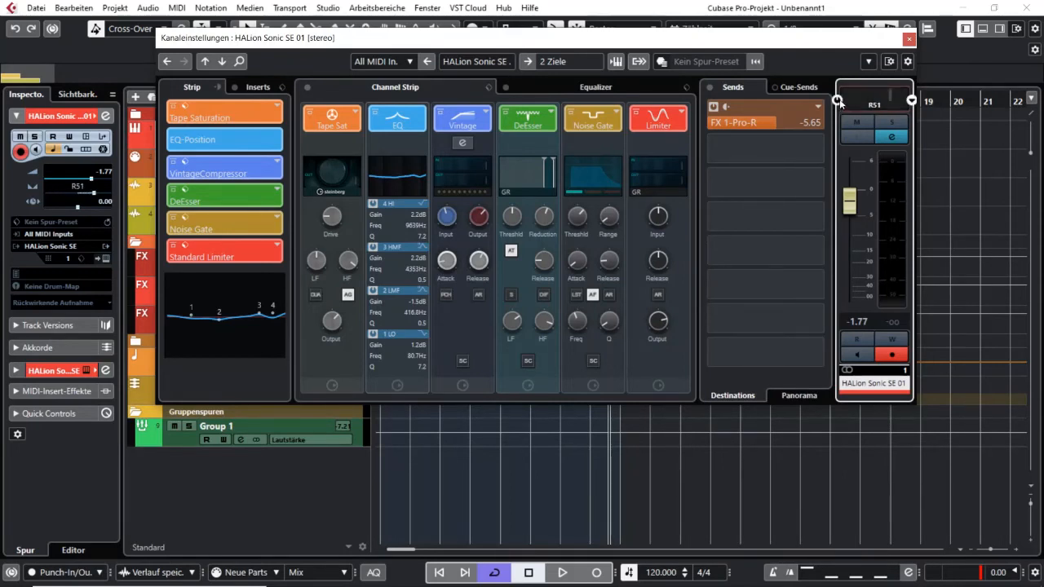
right_click(911, 103)
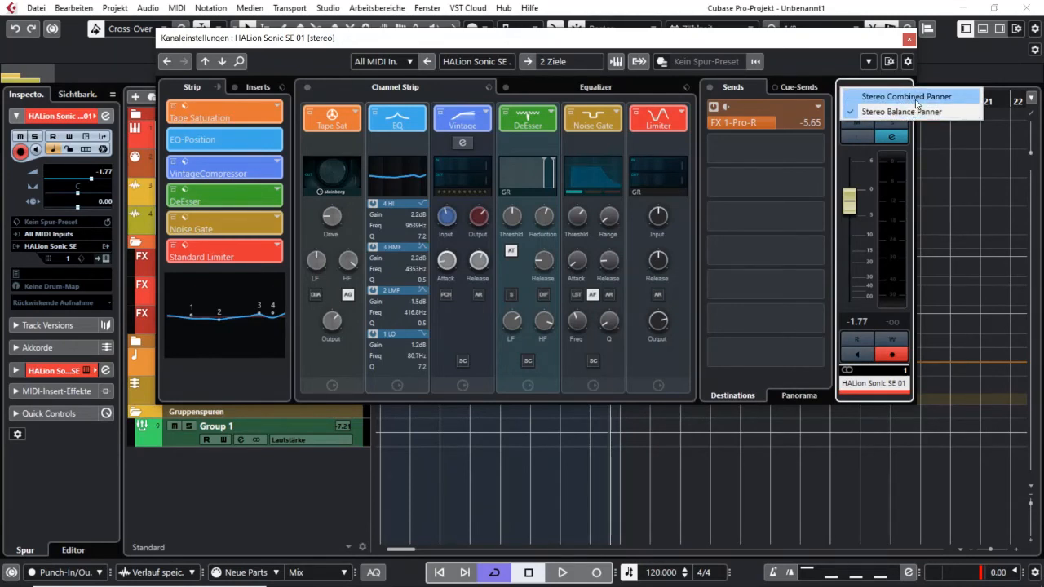
left_click(920, 97)
left_click_drag(910, 96, 864, 100)
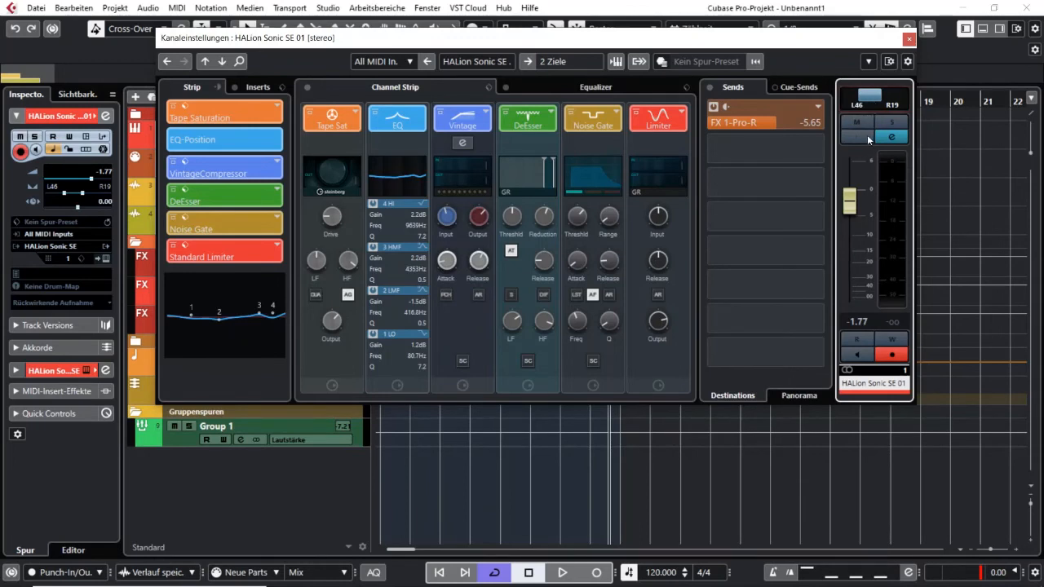
Switch back to the Stereo Balance Panner and pan the channel to L11 in the separate panner window.
left_click(910, 98)
left_click(902, 111)
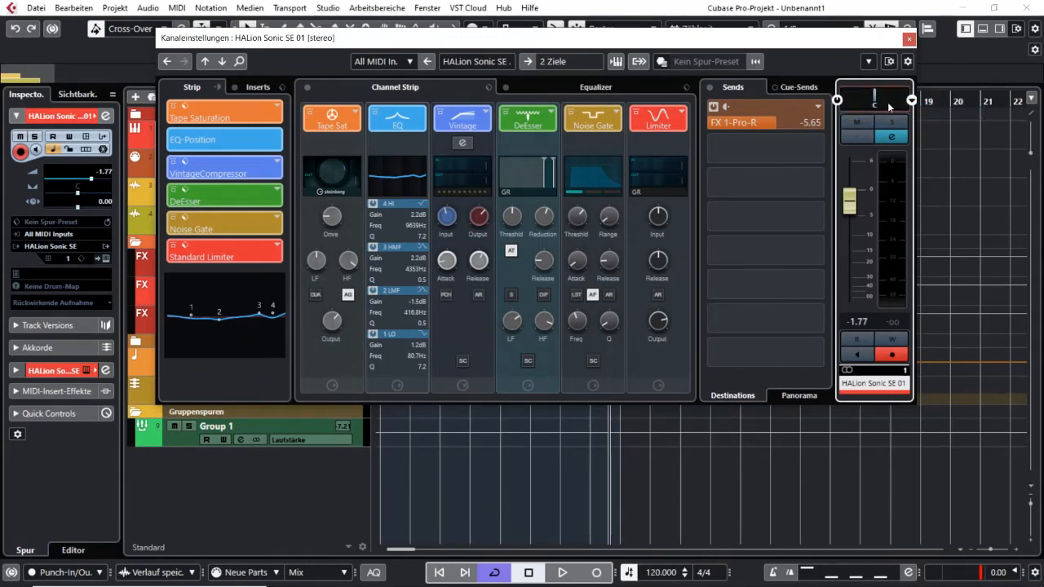
double_click(887, 102)
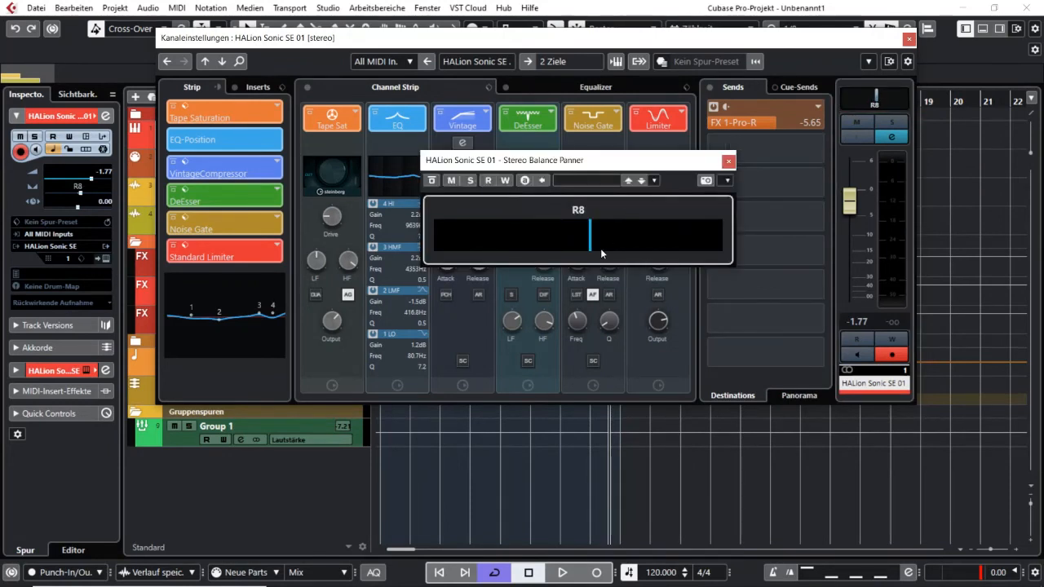
left_click_drag(622, 152, 709, 94)
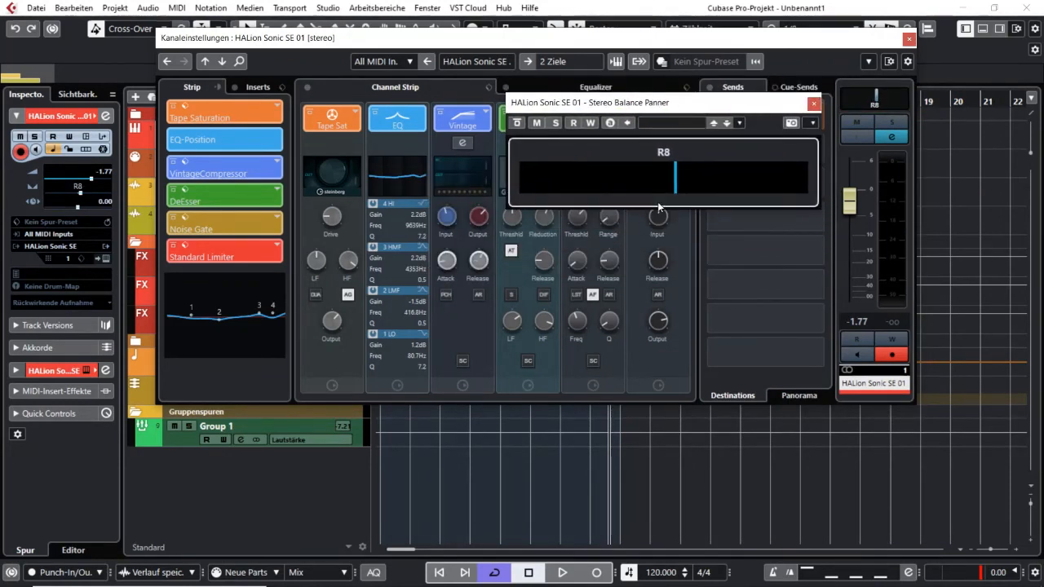
left_click(673, 182)
mouse_move(674, 182)
left_mouse_down()
mouse_move(639, 182)
mouse_move(729, 182)
mouse_move(650, 182)
left_mouse_up()
Using the panner's A/B settings, pan setting A to L58 and setting B to R36.
left_click(610, 124)
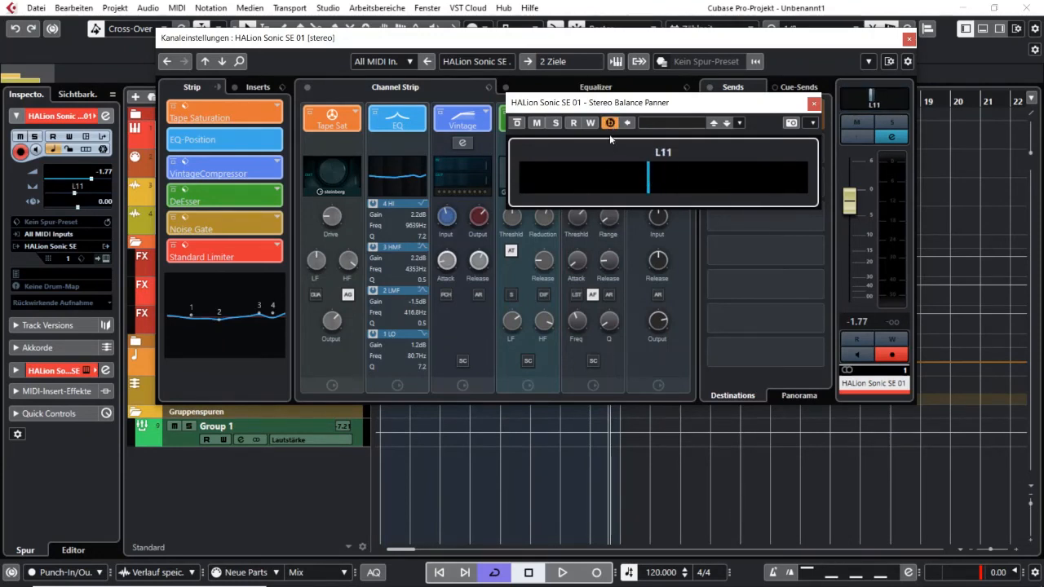
left_click(611, 123)
left_click_drag(640, 175, 575, 173)
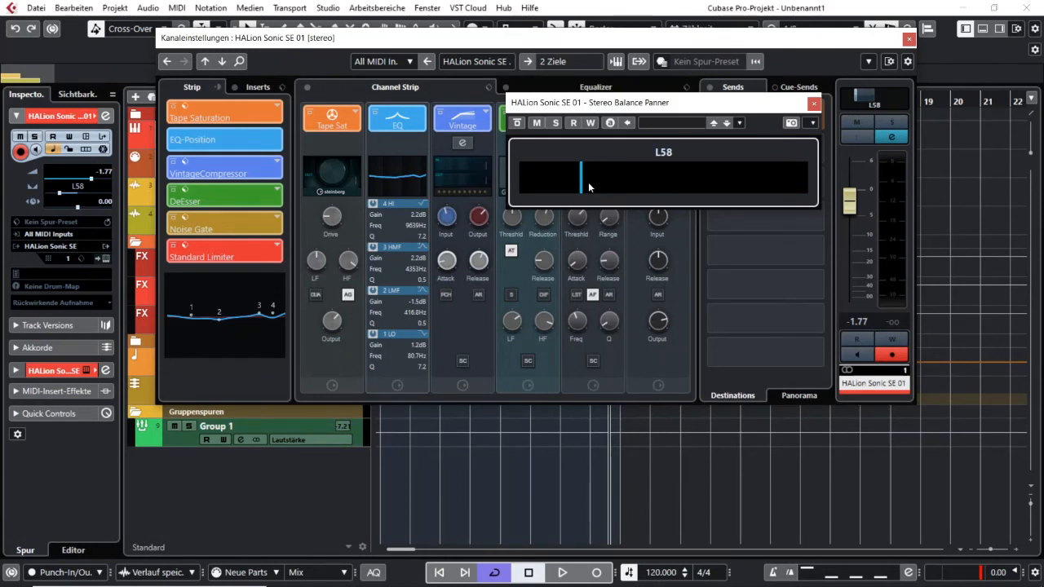
left_click_drag(589, 188, 762, 188)
mouse_move(588, 186)
left_mouse_down()
mouse_move(651, 204)
mouse_move(581, 185)
left_mouse_up()
left_click(610, 122)
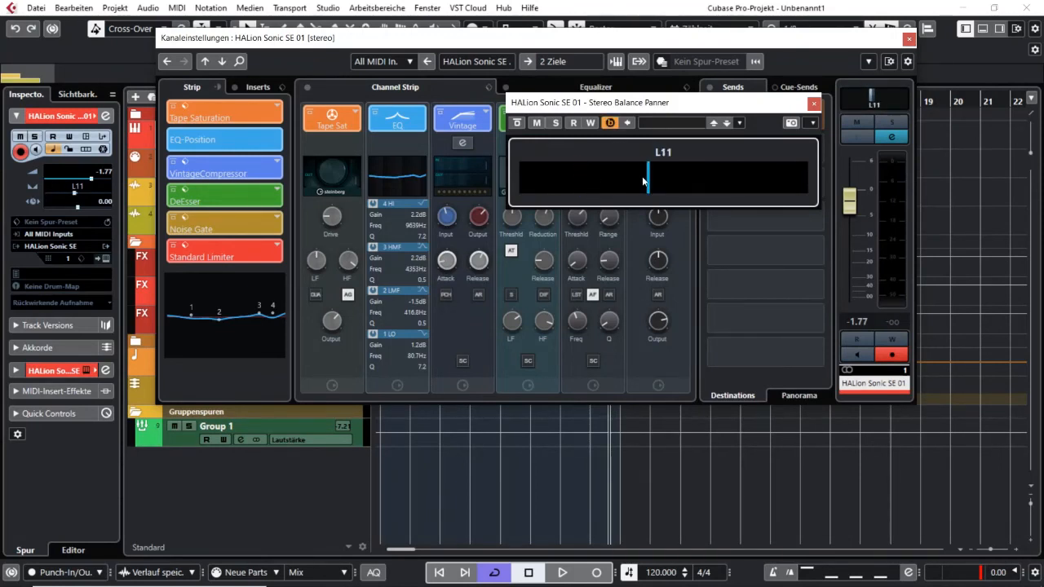
left_click_drag(645, 181, 731, 183)
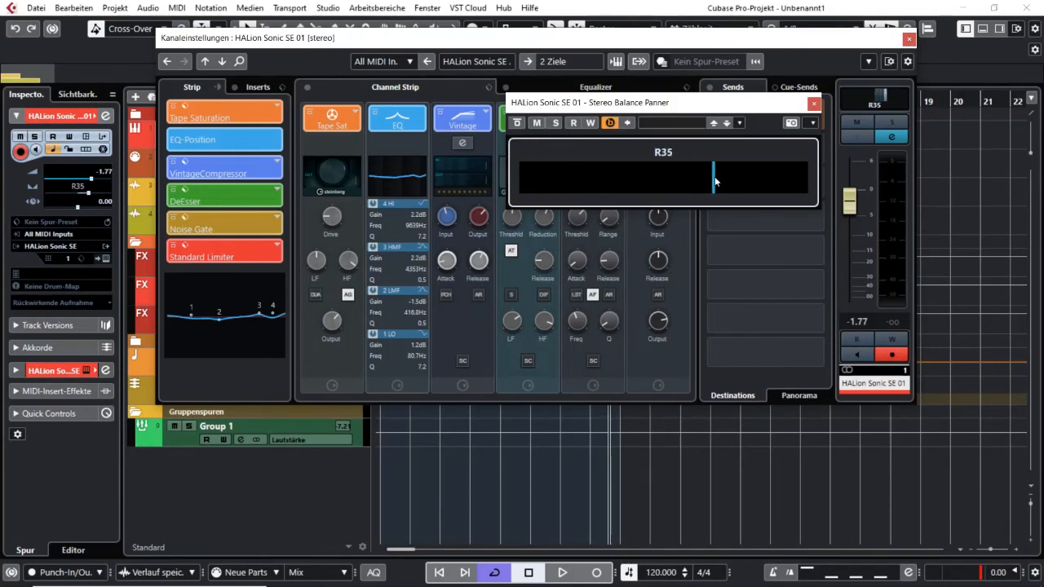
Compare the panner's A and B settings by switching between them, and close the panner window.
left_click(610, 123)
left_click(610, 123)
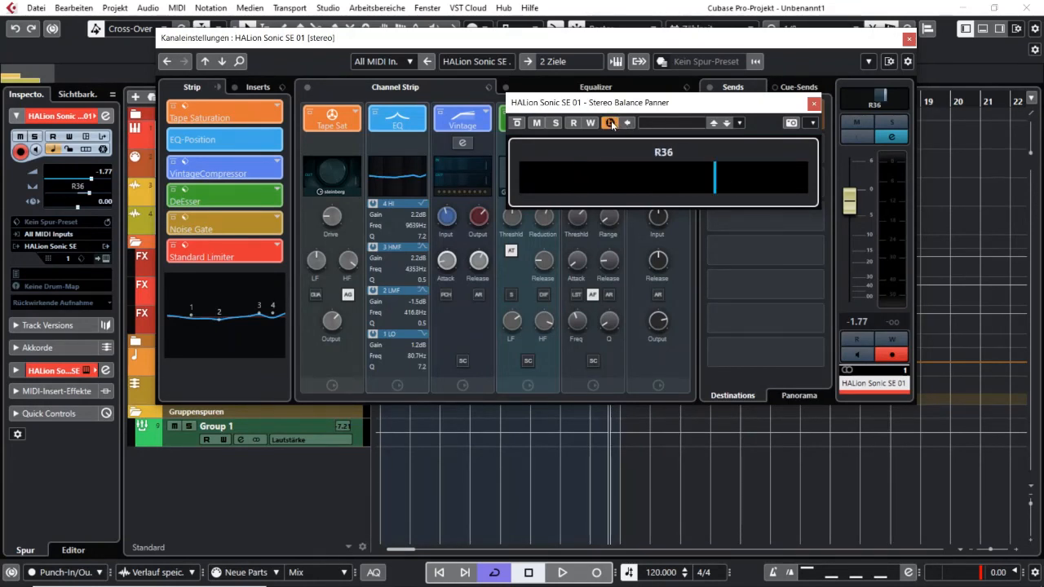
left_click(610, 122)
left_click(610, 122)
left_click(610, 122)
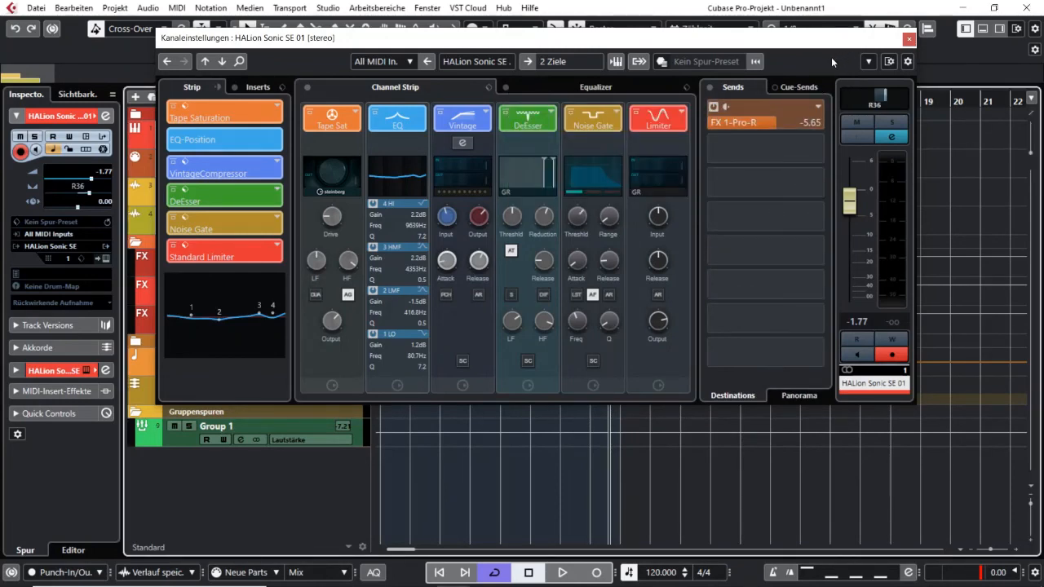
Link the send panners to the HALion Sonic SE 01 channel panner and show the sends' panorama controls.
left_click_drag(815, 46, 777, 59)
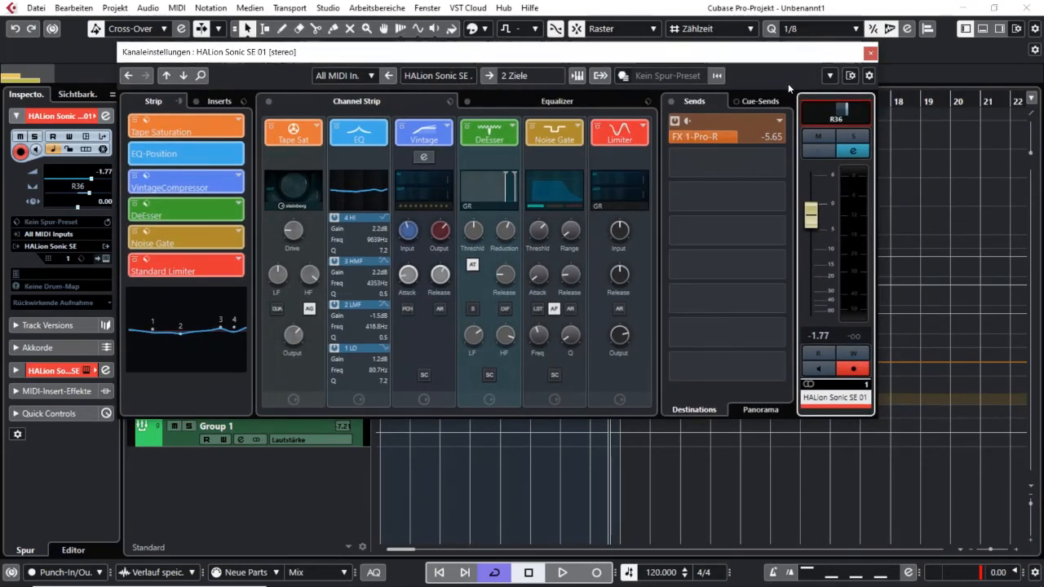
left_click(830, 77)
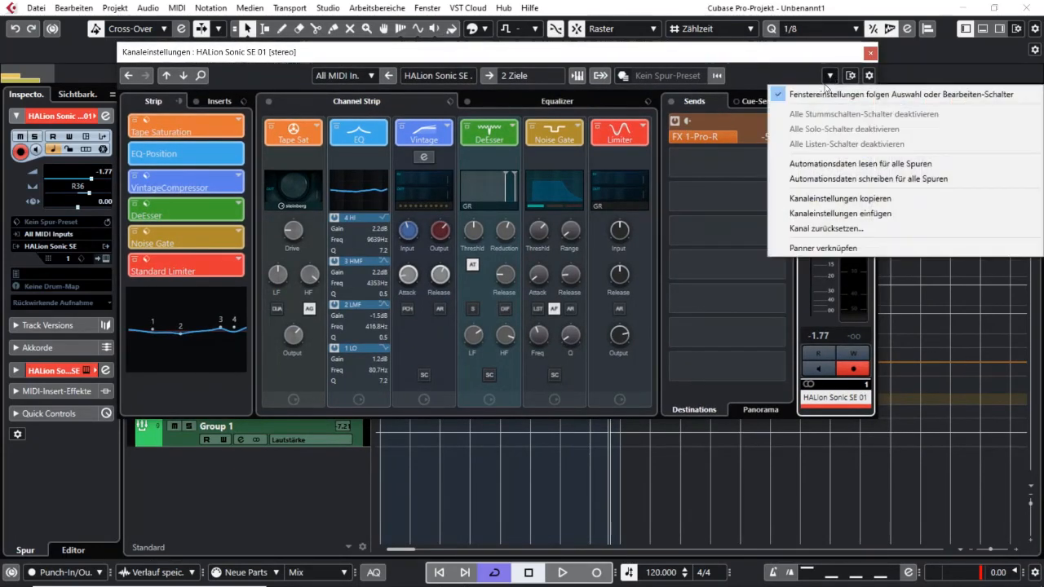
left_click(846, 249)
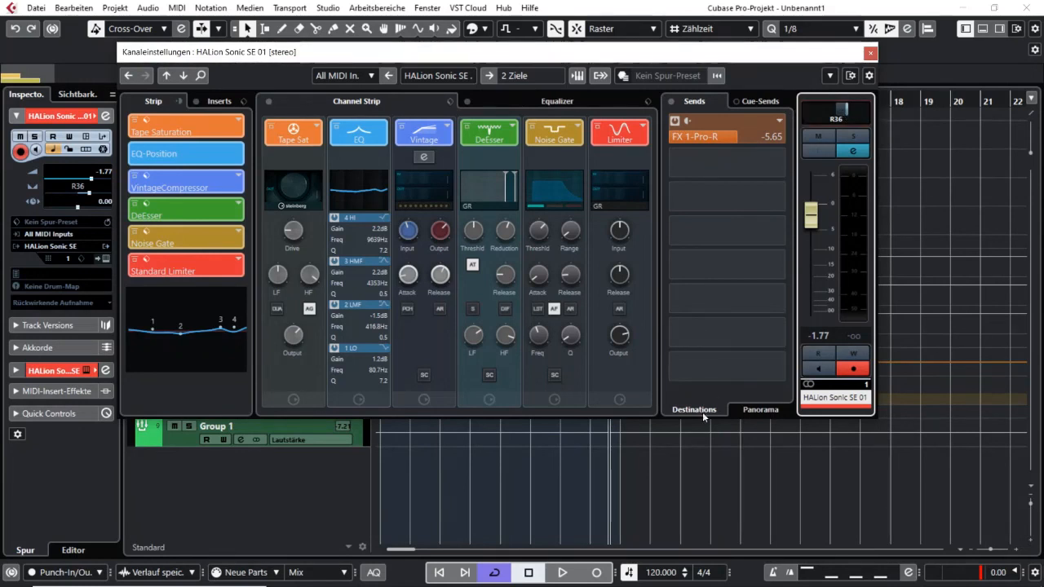
left_click(764, 413)
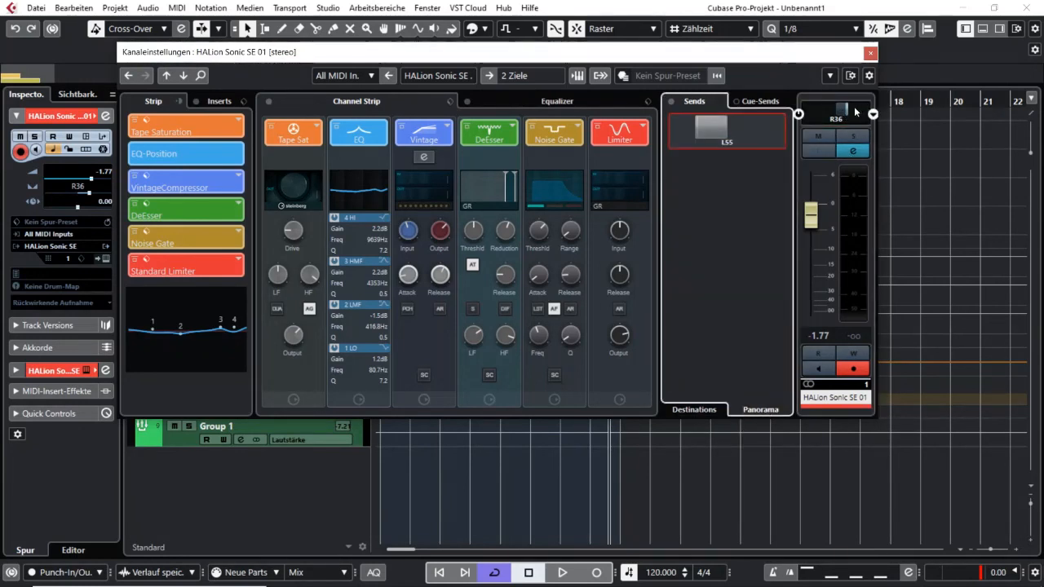
Pan the channel together with its linked send to R41, L69, R53 and R63 in turn, and set the channel fader to -2.14.
left_click_drag(847, 112, 843, 112)
left_click_drag(734, 131, 737, 139)
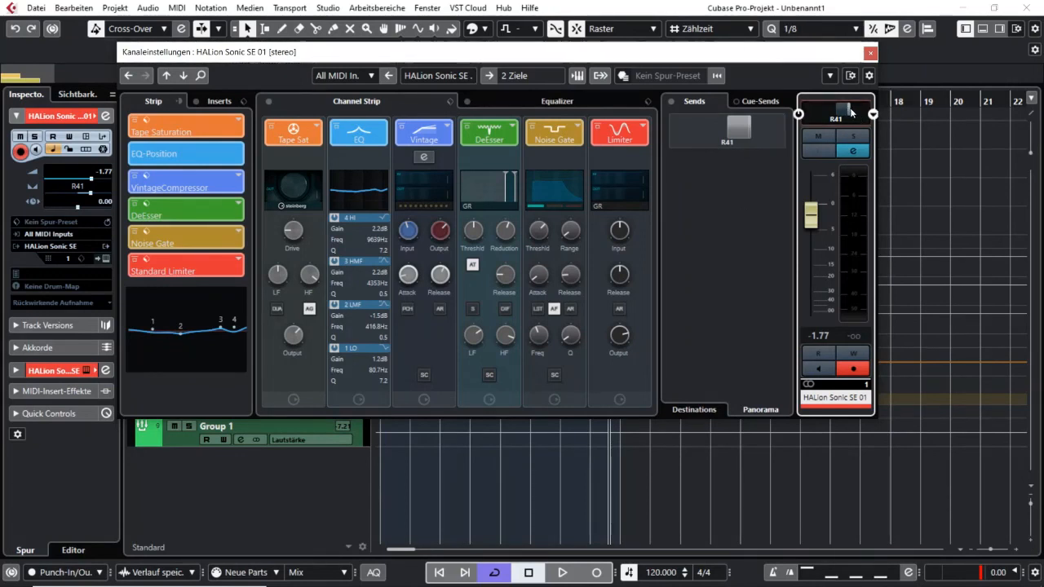
left_click_drag(851, 112, 817, 111)
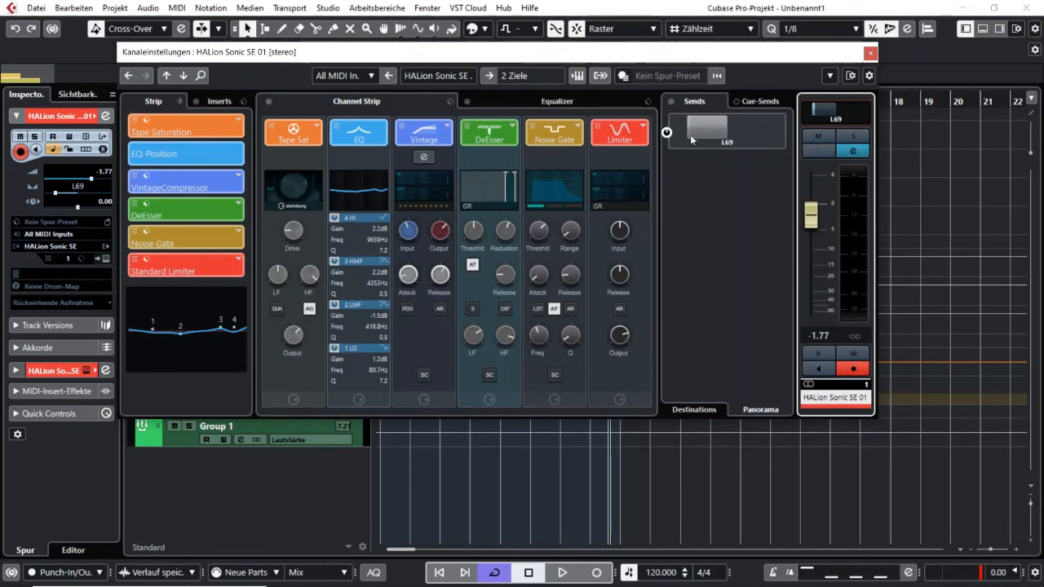
left_click_drag(818, 112, 854, 113)
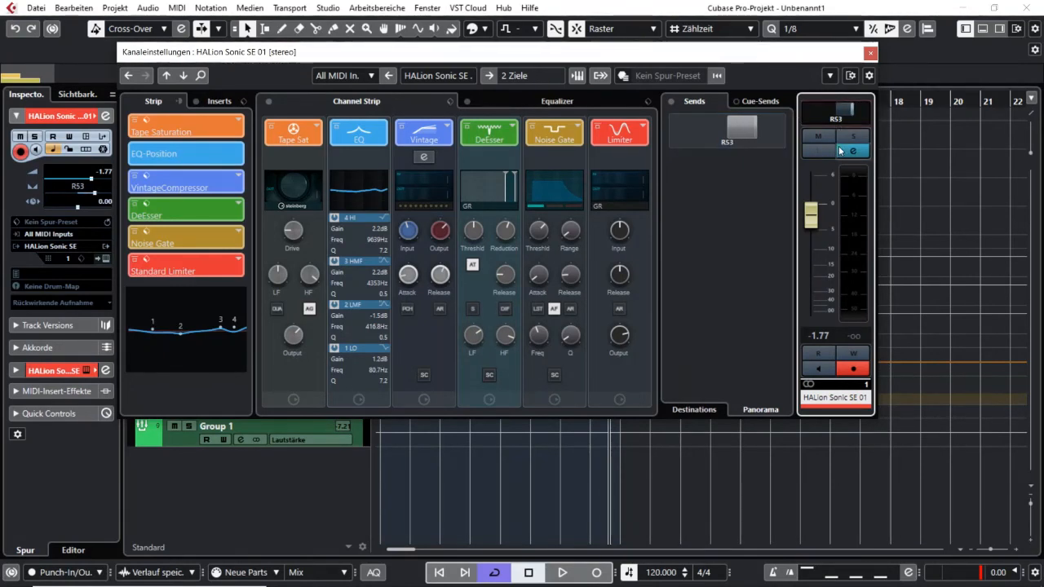
mouse_move(746, 143)
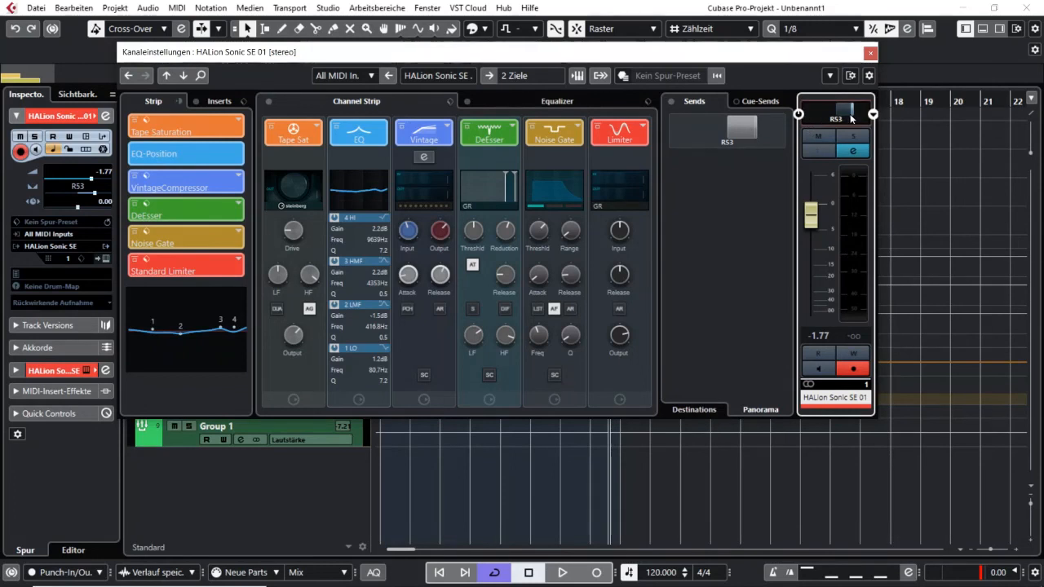
left_click_drag(758, 129, 764, 129)
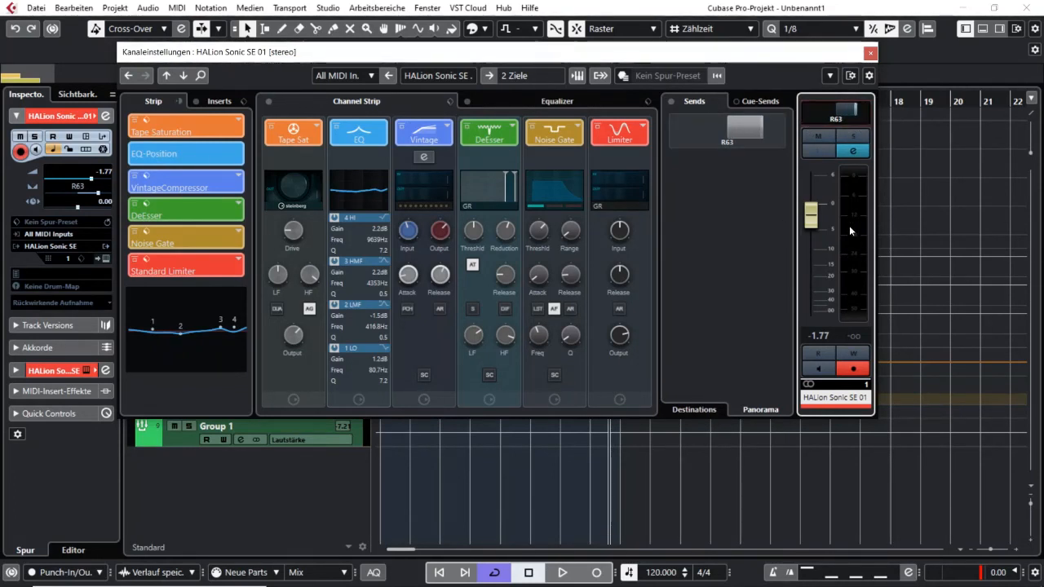
left_click_drag(818, 224, 820, 224)
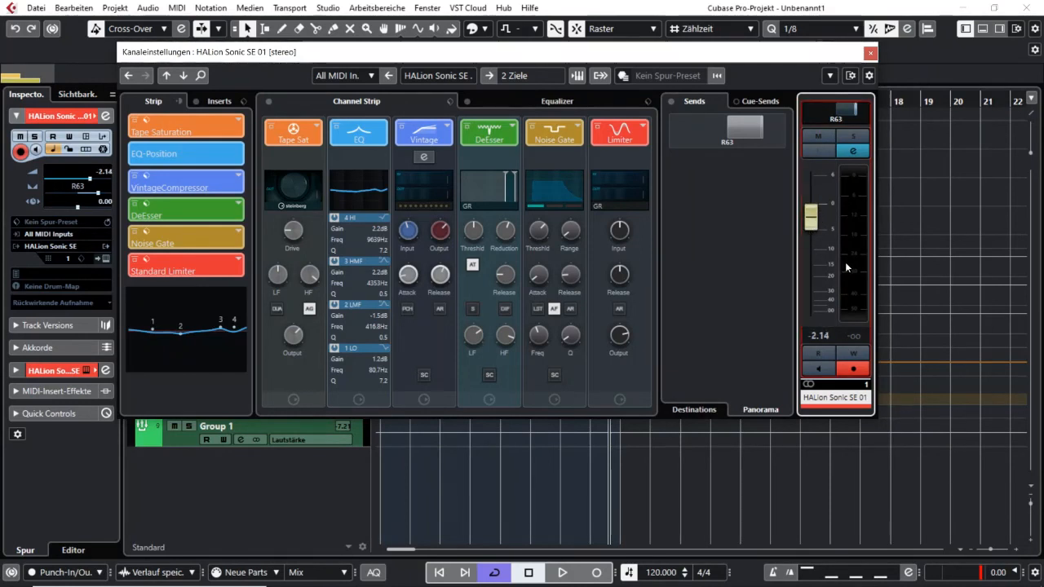